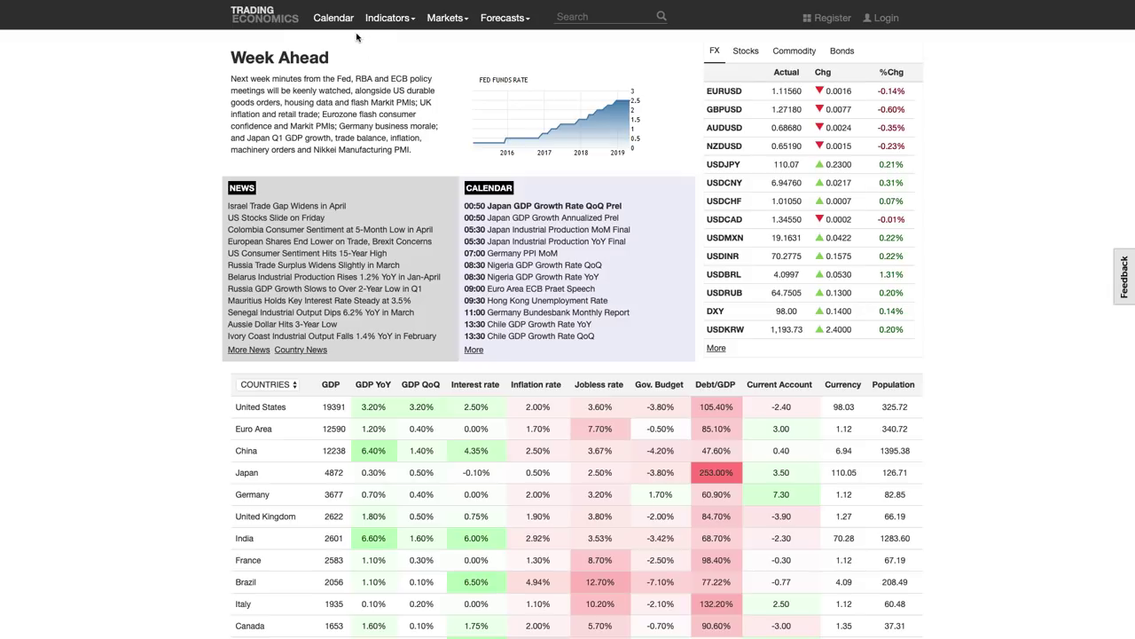
Switch to the Trading180 course page, expand the full list of course videos and review the playlist.
click(444, 22)
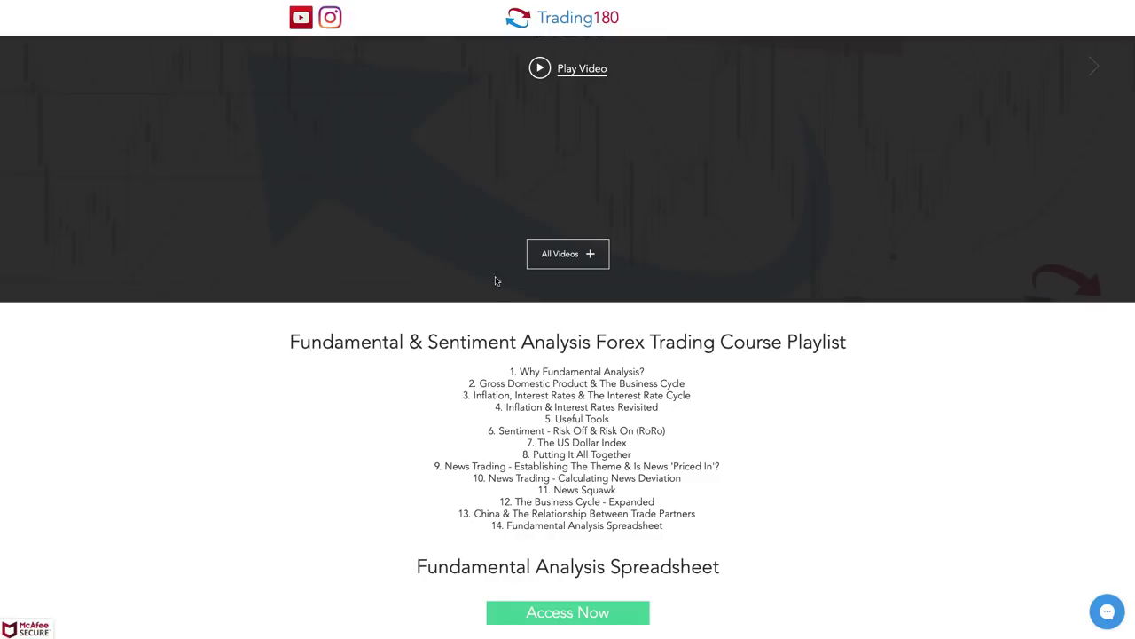
scroll(637, 333, up, 3)
scroll(637, 332, up, 2)
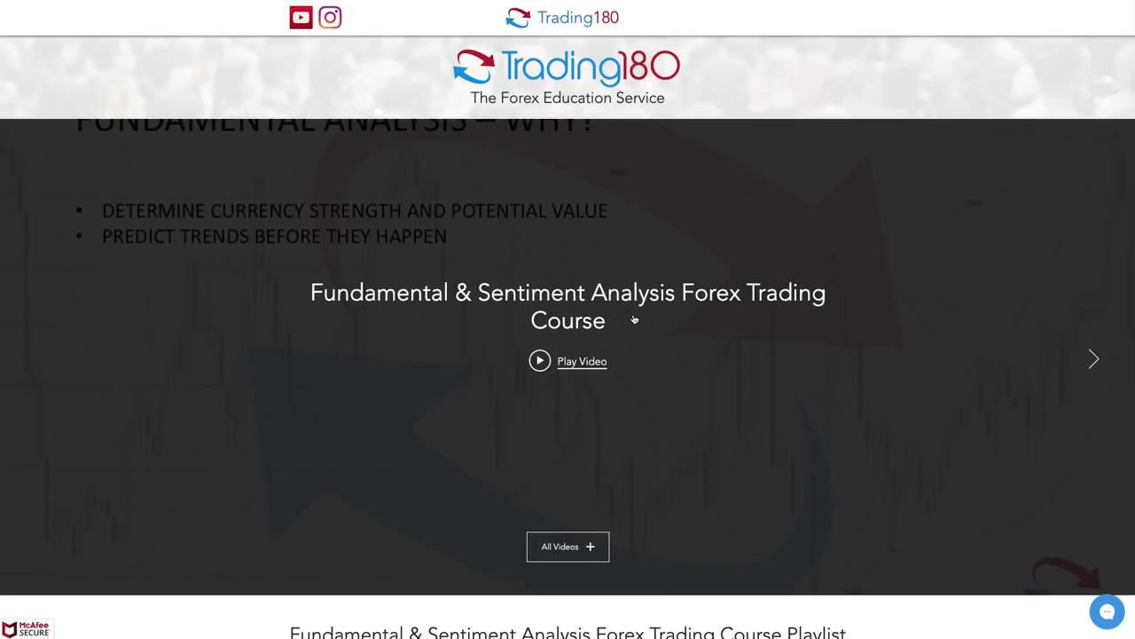
scroll(664, 436, down, 4)
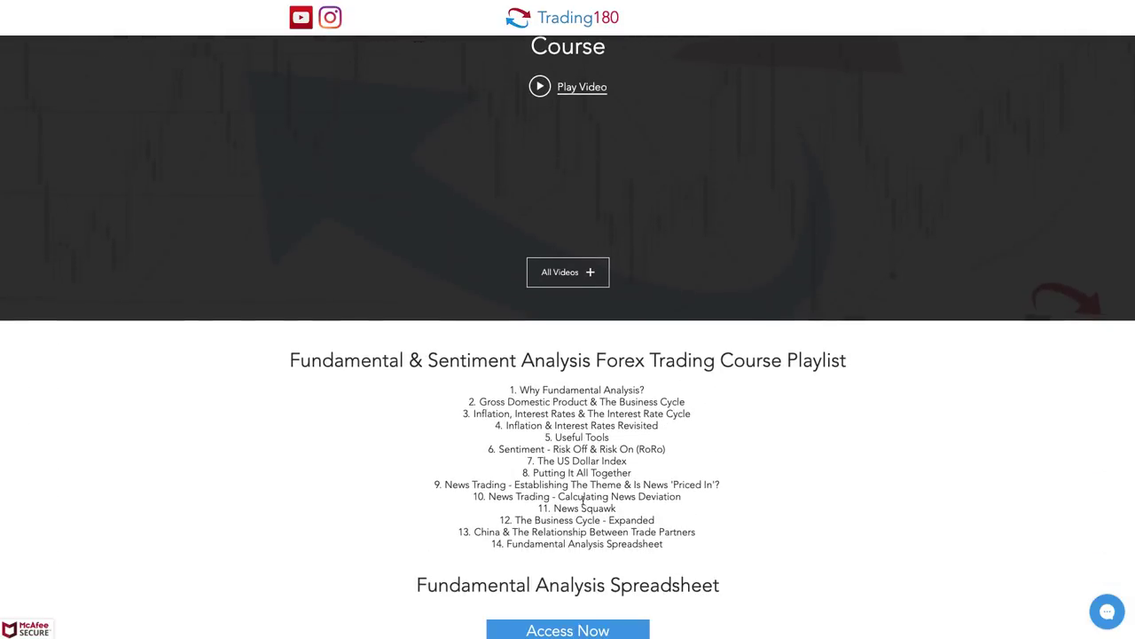
scroll(581, 400, down, 3)
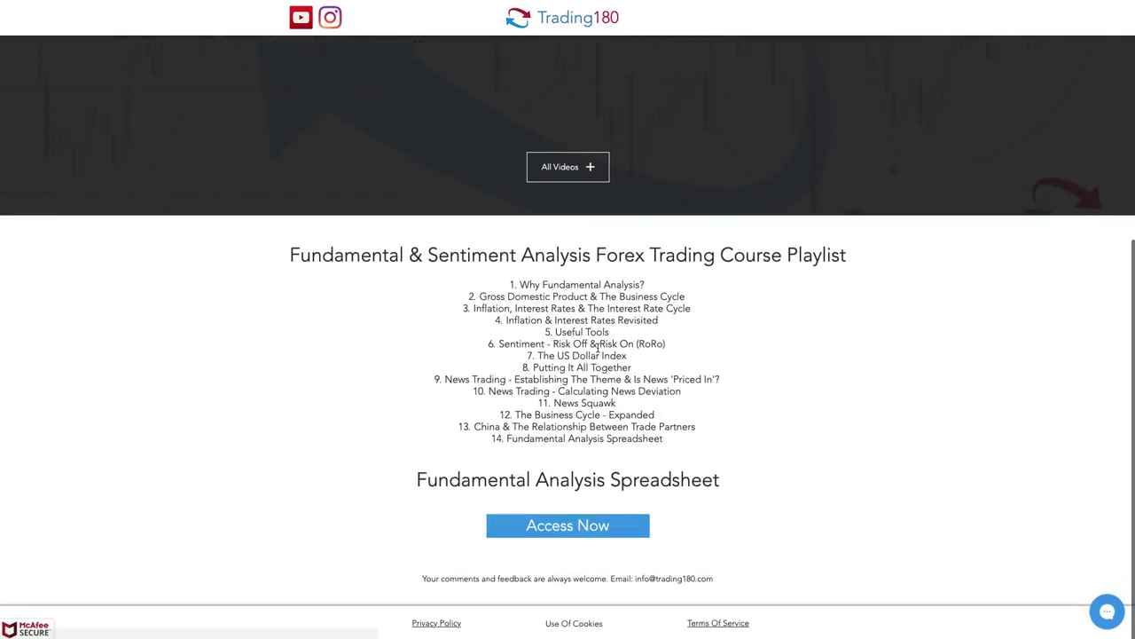
scroll(593, 331, up, 1)
click(564, 217)
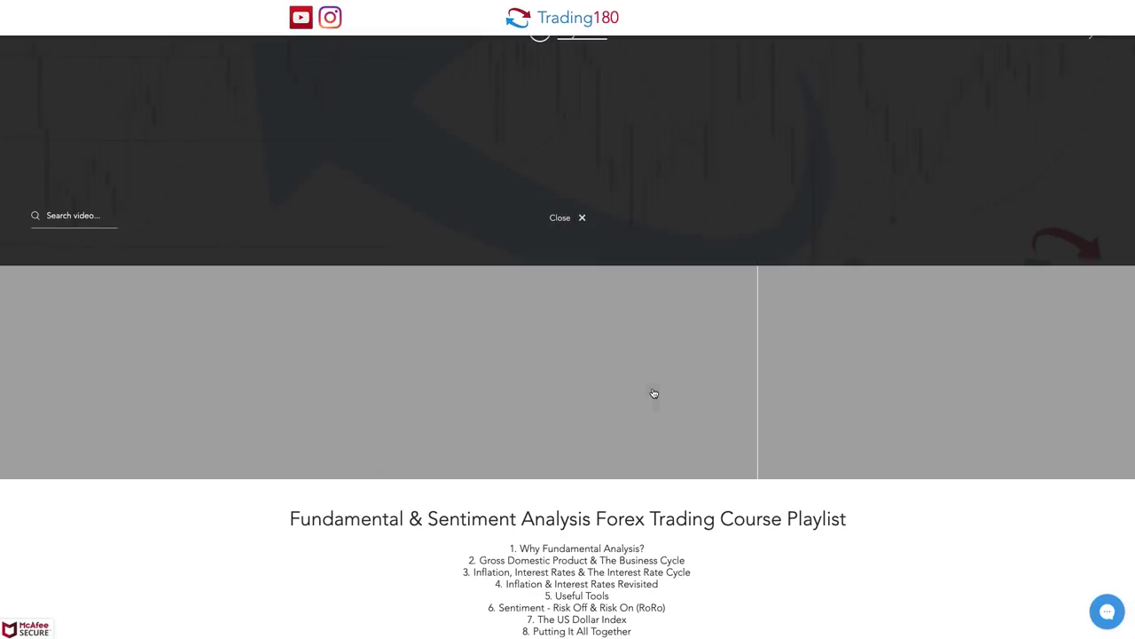
scroll(717, 482, up, 3)
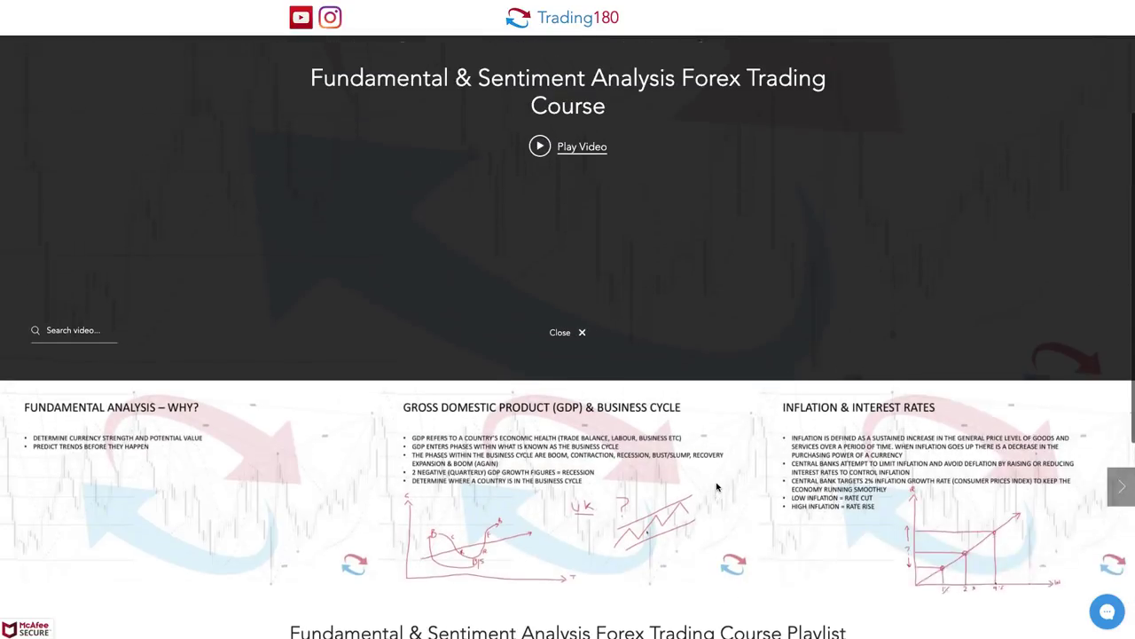
scroll(583, 312, down, 7)
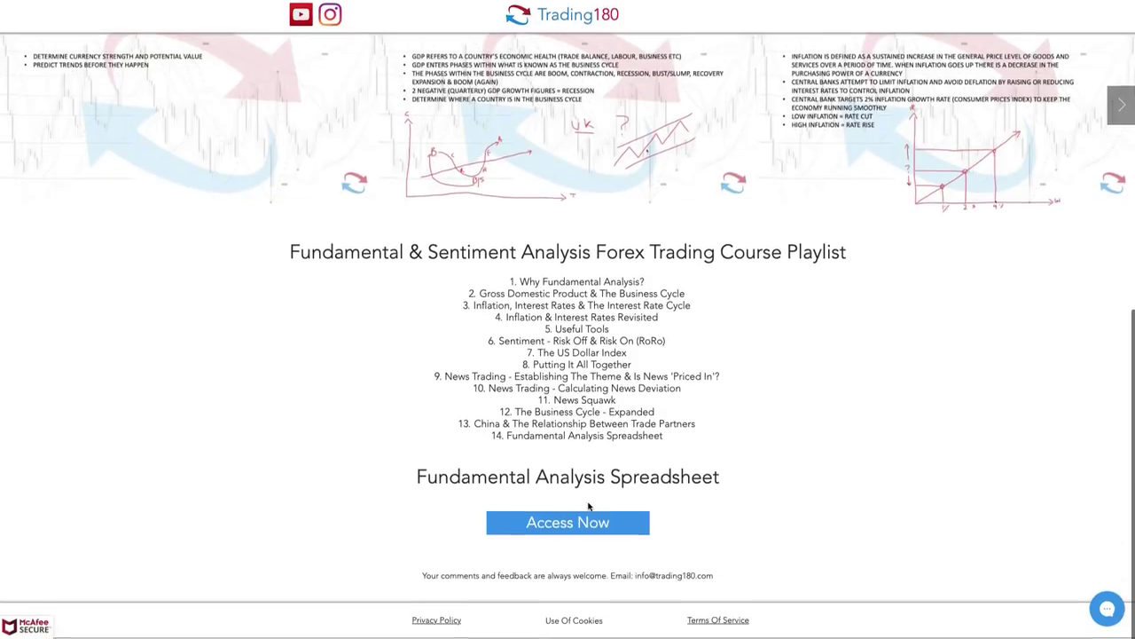
Open the Fundamental Analysis Spreadsheet and review its currency ratings, analysis resources, last update and disclaimer columns.
click(551, 526)
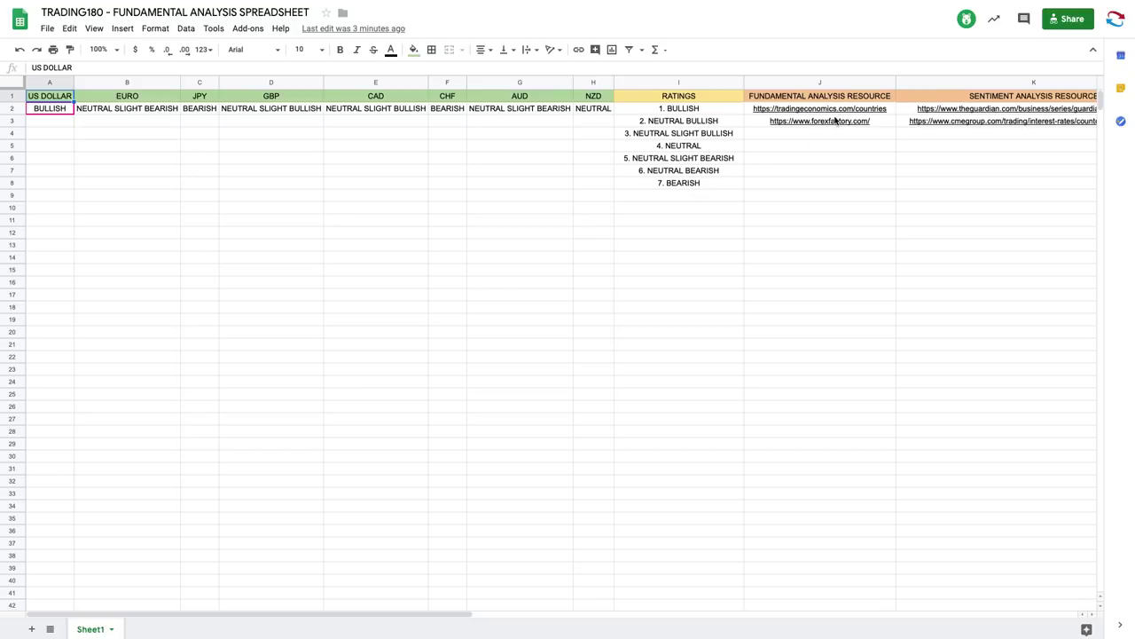
mouse_move(823, 117)
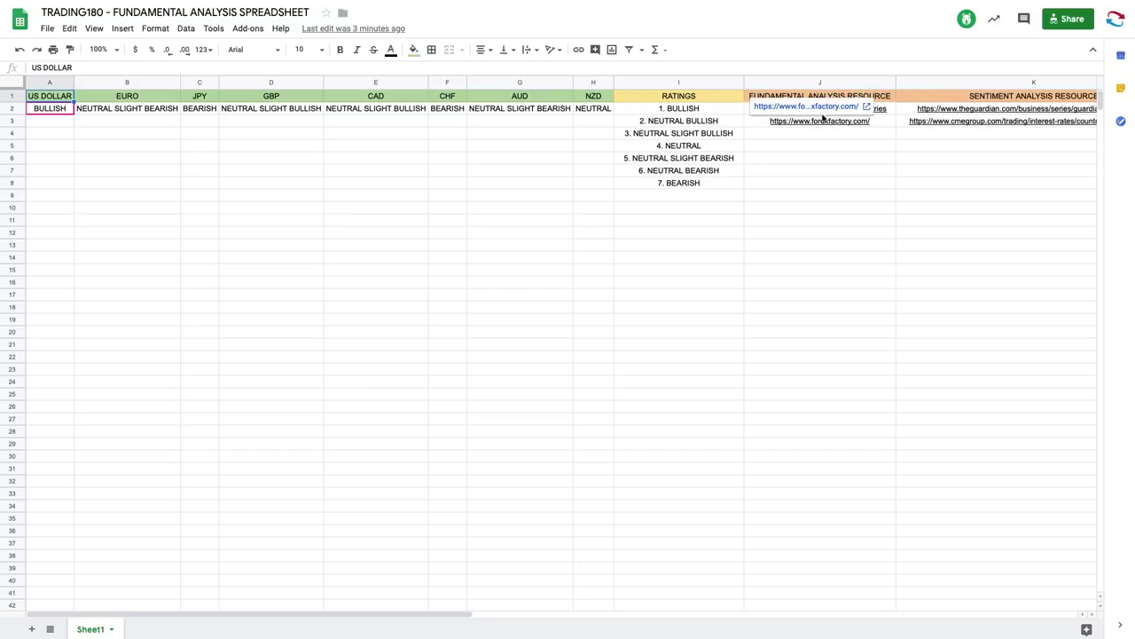
click(872, 151)
scroll(891, 140, right, 4)
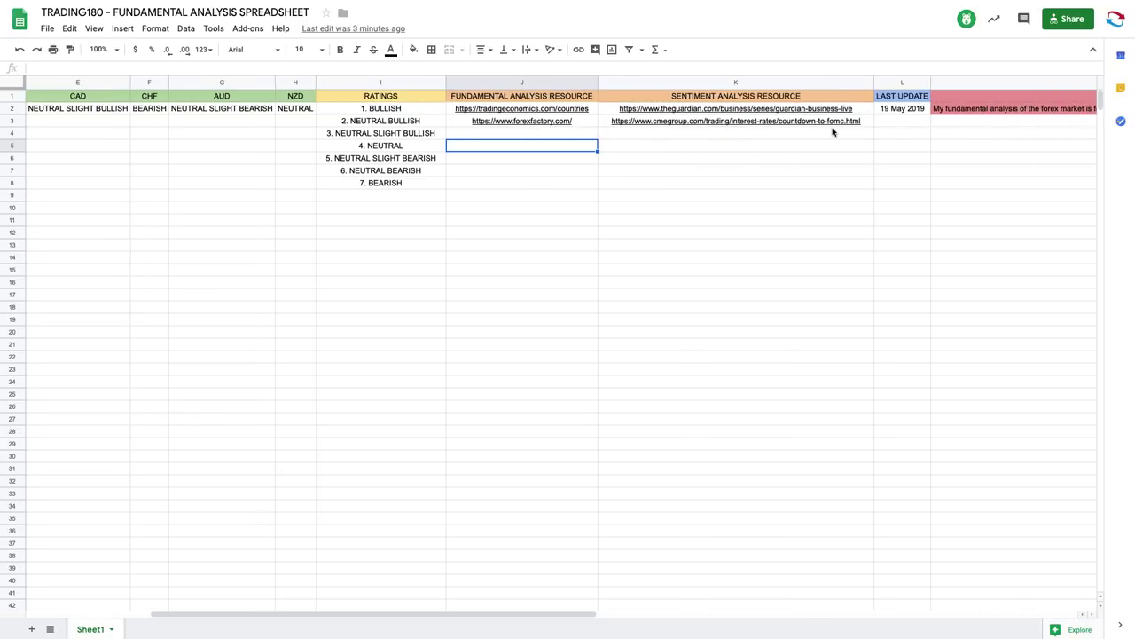
scroll(832, 132, right, 3)
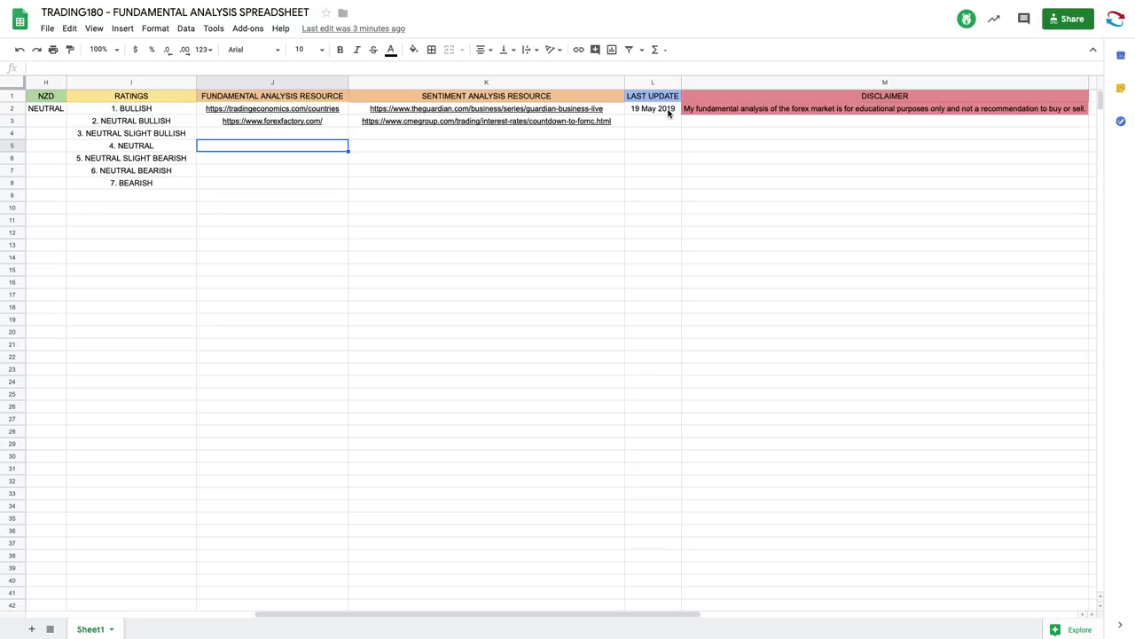
scroll(756, 134, right, 3)
scroll(606, 121, left, 10)
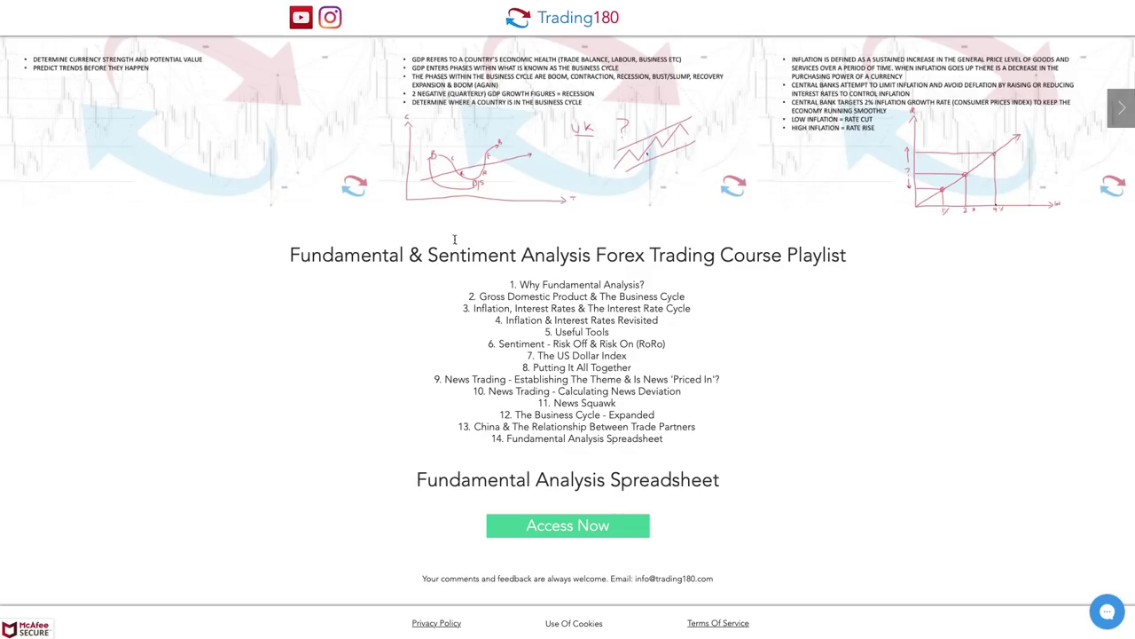
Return to the course page's start, and highlight the MarketWatch headline about the trade rift with China.
scroll(592, 368, up, 4)
scroll(592, 368, up, 3)
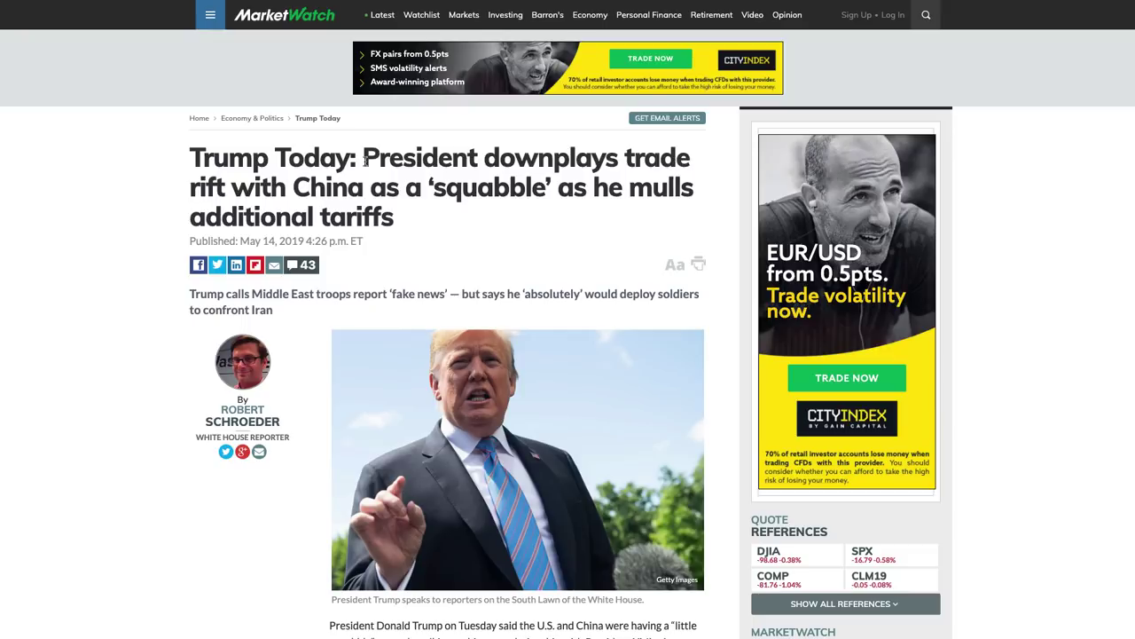
drag(365, 160, 614, 184)
click(449, 201)
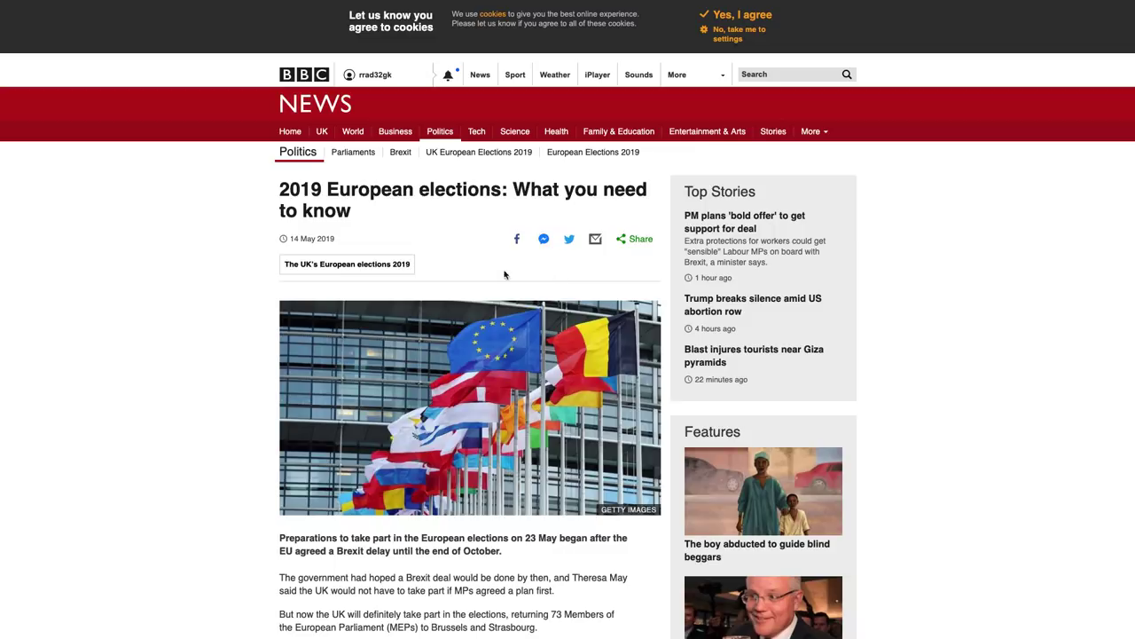
Read the opening of the BBC News article on the 2019 European elections.
scroll(538, 454, down, 2)
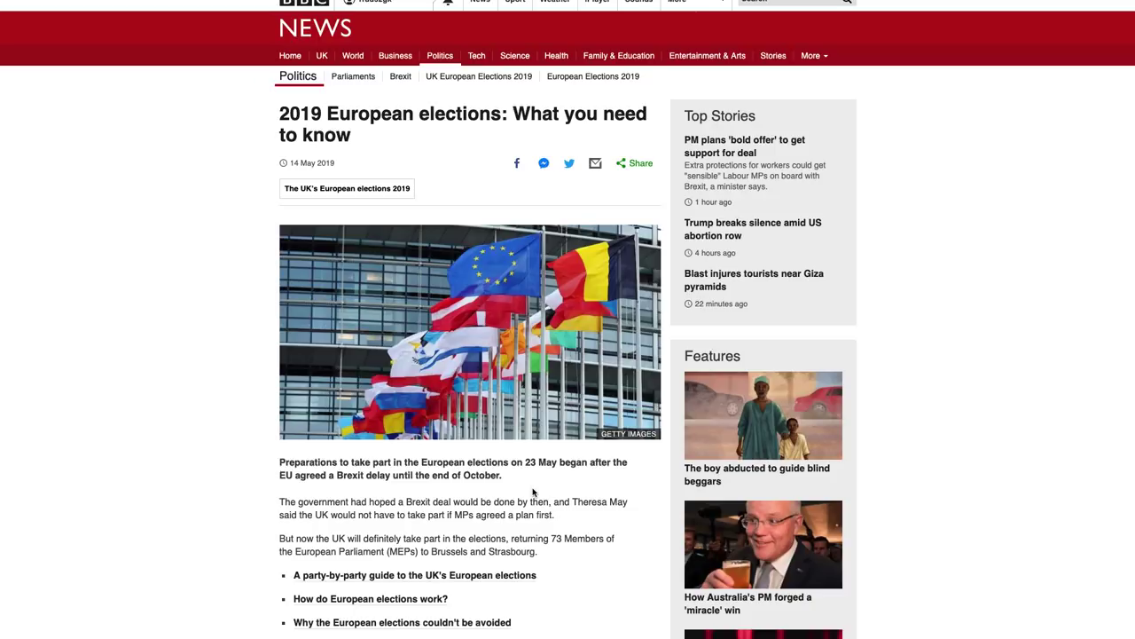
scroll(536, 490, up, 2)
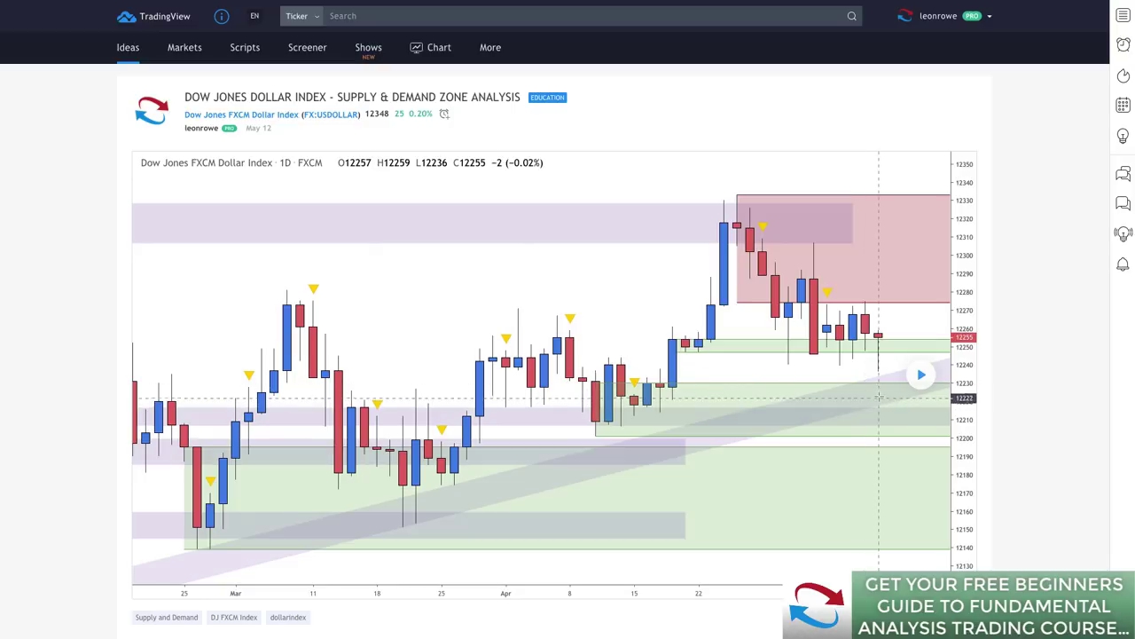
Play the published Dow Jones Dollar Index supply and demand idea on TradingView.
click(921, 375)
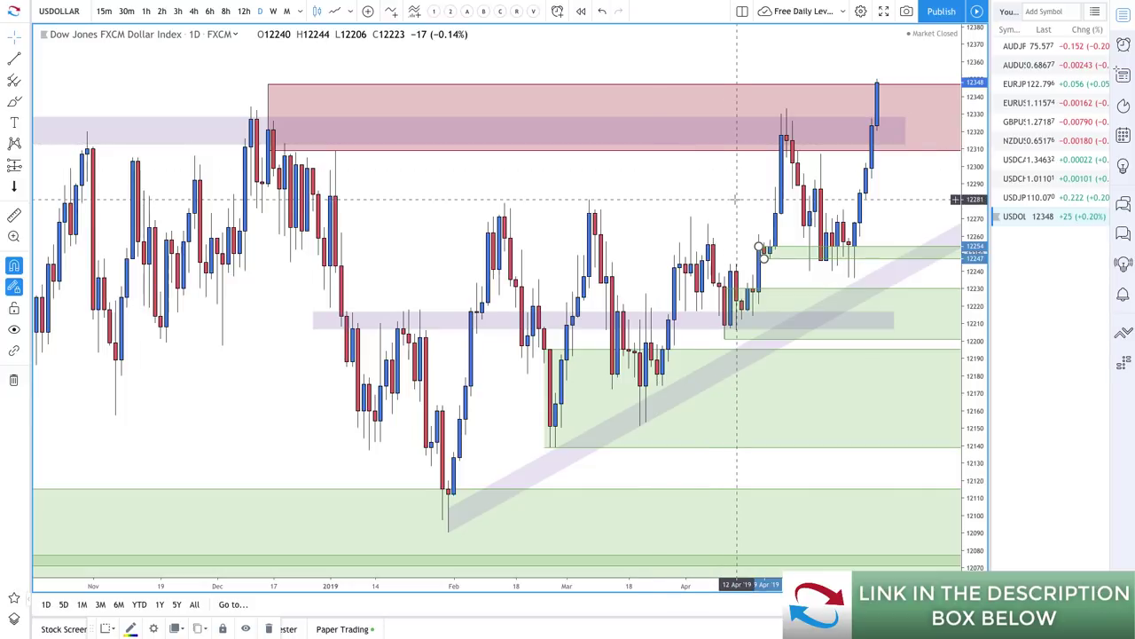
Delete the purple horizontal band overlapping the red supply zone on the USDOLLAR daily chart.
right_click(734, 201)
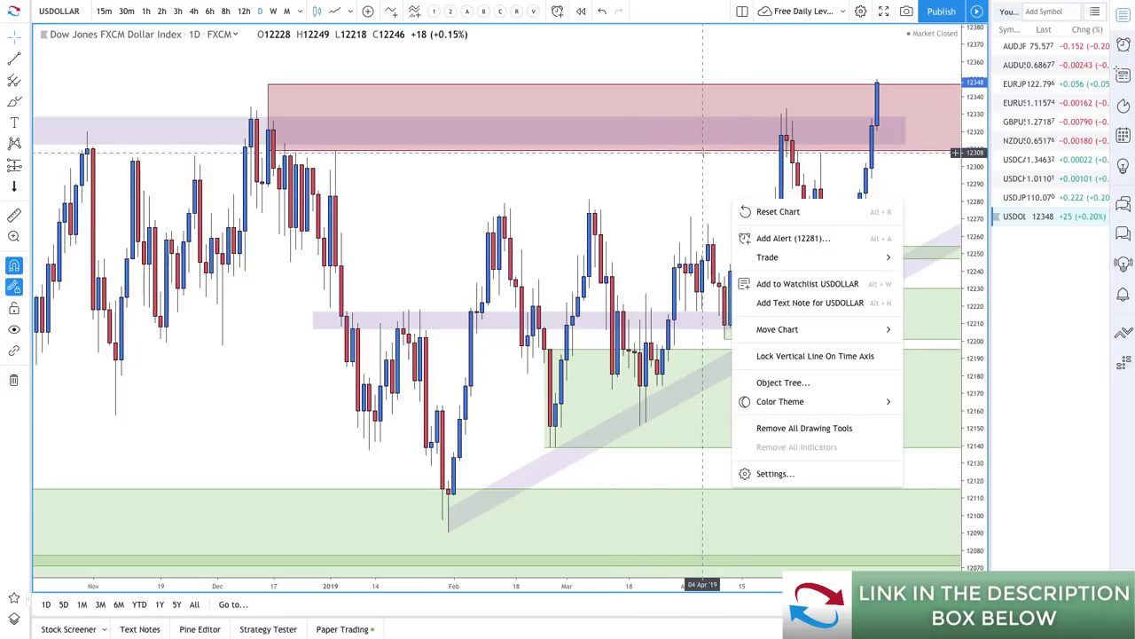
right_click(630, 142)
click(611, 123)
key(Delete)
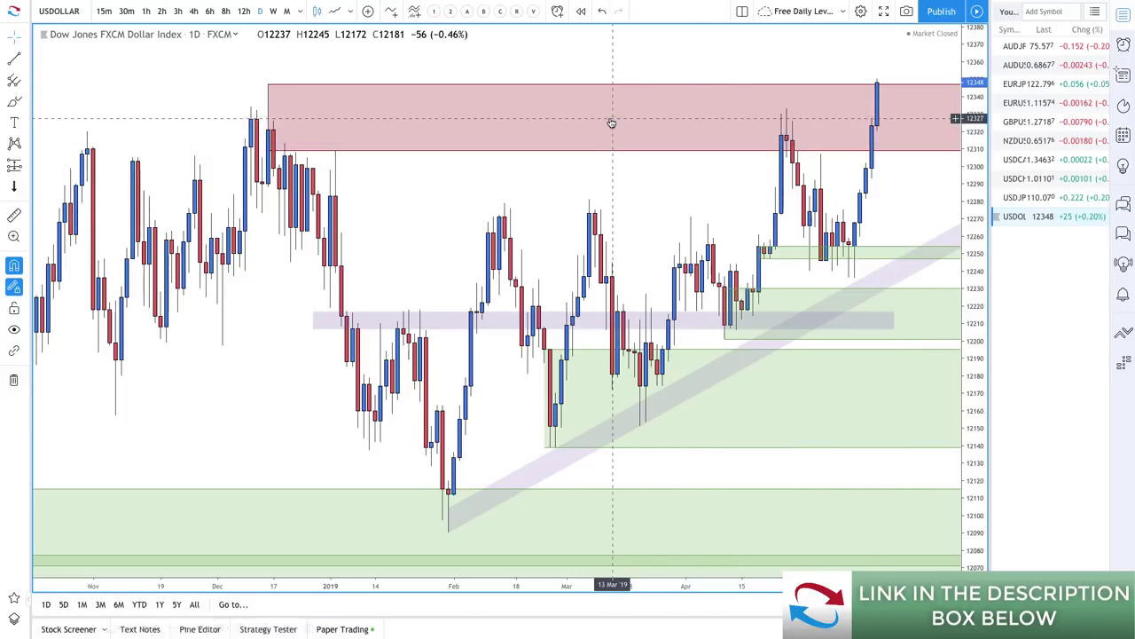
Draw a downward arrow from the latest candle at 12348 to about 12297 to mark a projected pullback.
scroll(545, 124, down, 3)
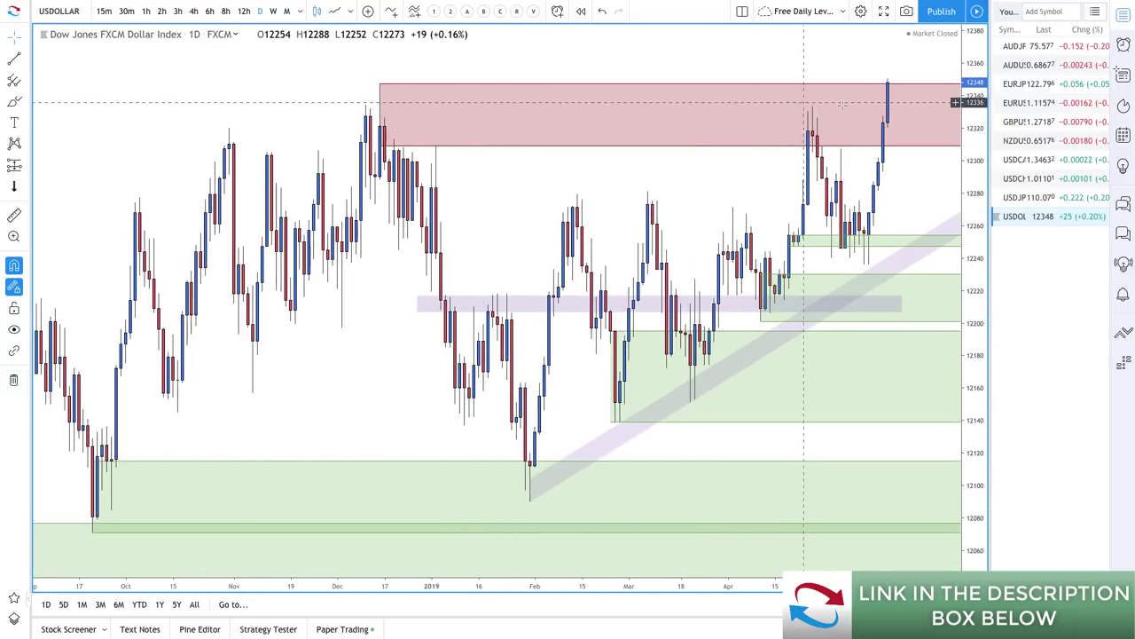
scroll(798, 104, up, 5)
scroll(844, 105, up, 1)
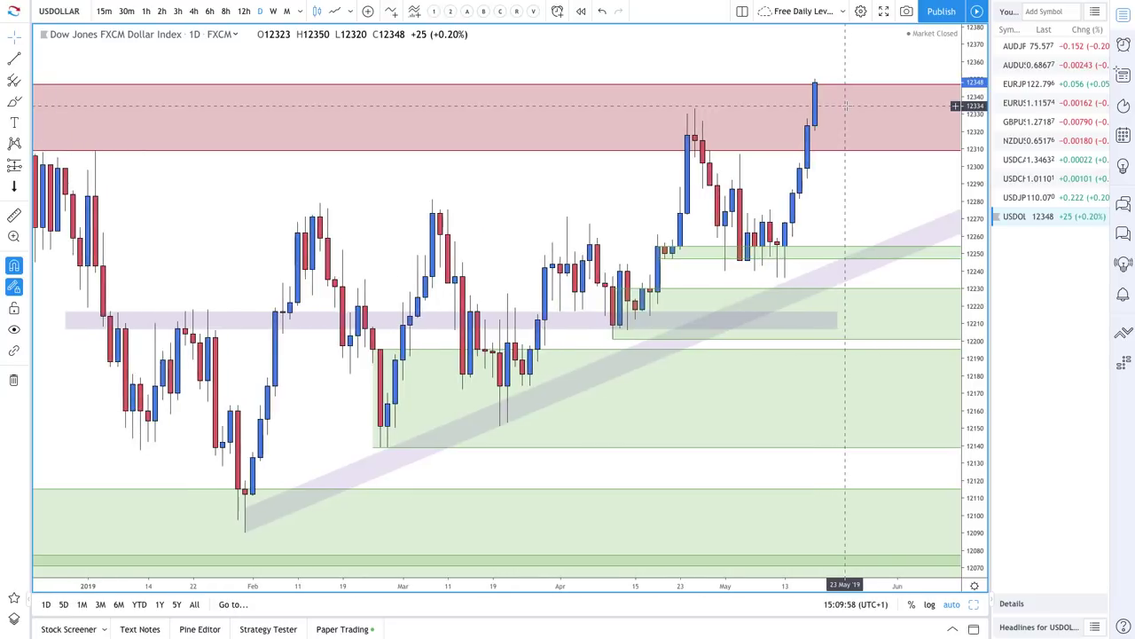
scroll(845, 106, down, 2)
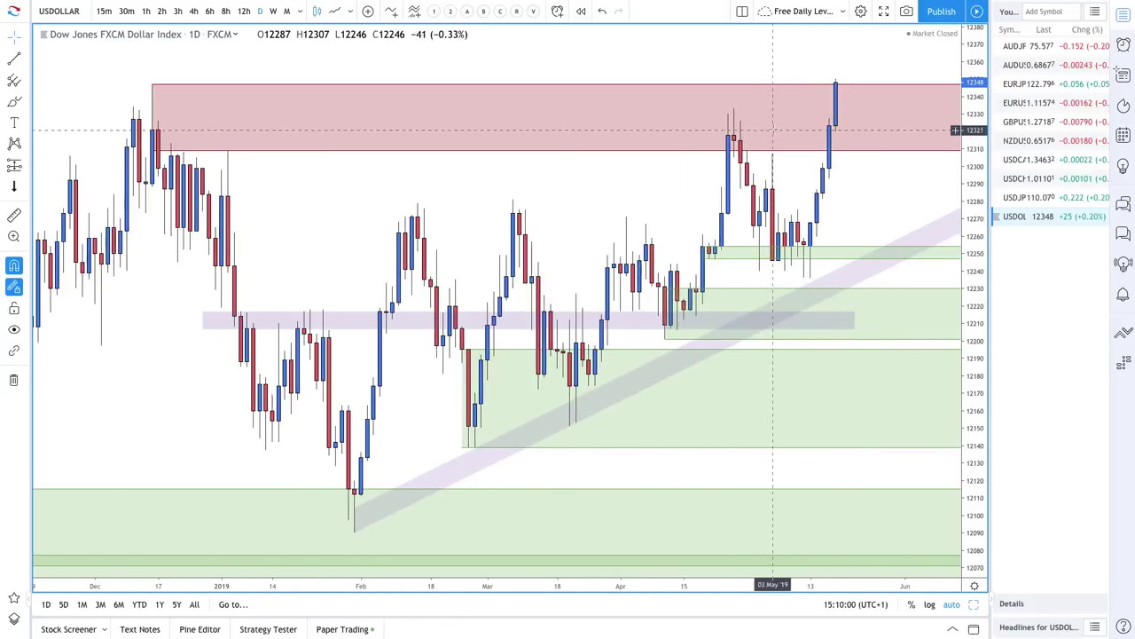
click(25, 61)
click(65, 226)
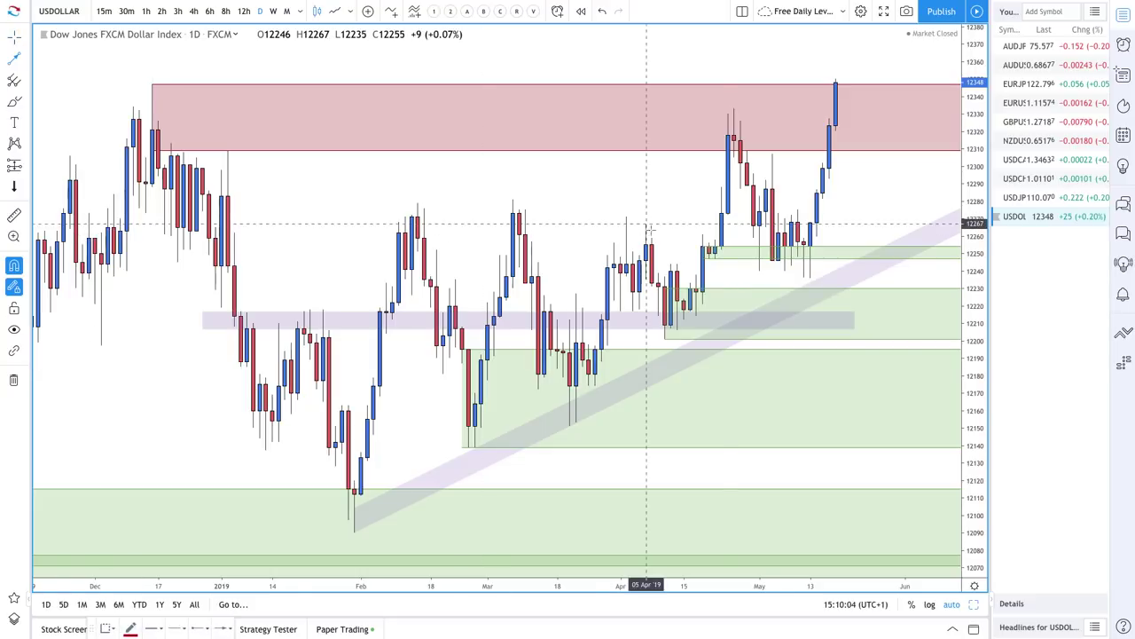
click(836, 84)
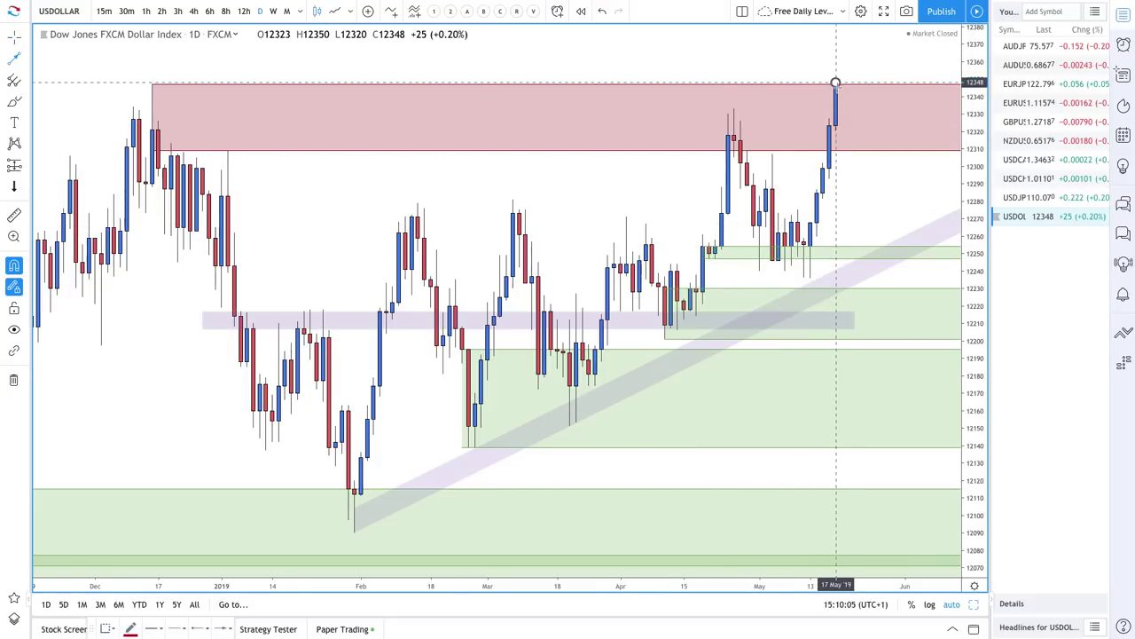
click(880, 171)
Move the smallest green demand zone to start at the 10 May candle, spanning 12236 to 12257.
scroll(722, 166, down, 3)
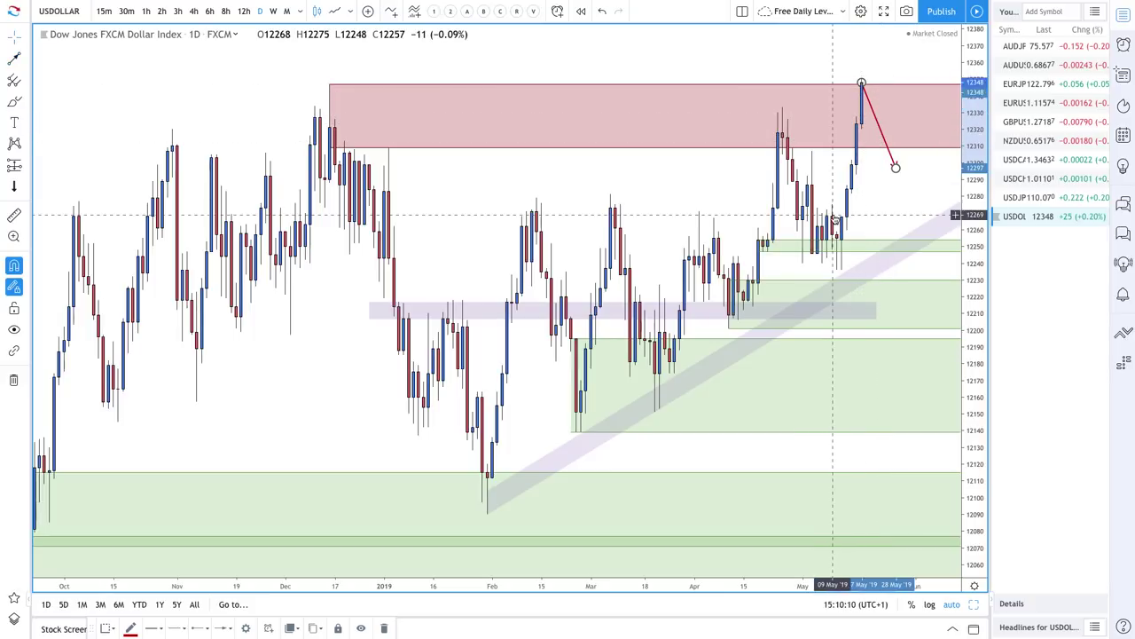
click(759, 239)
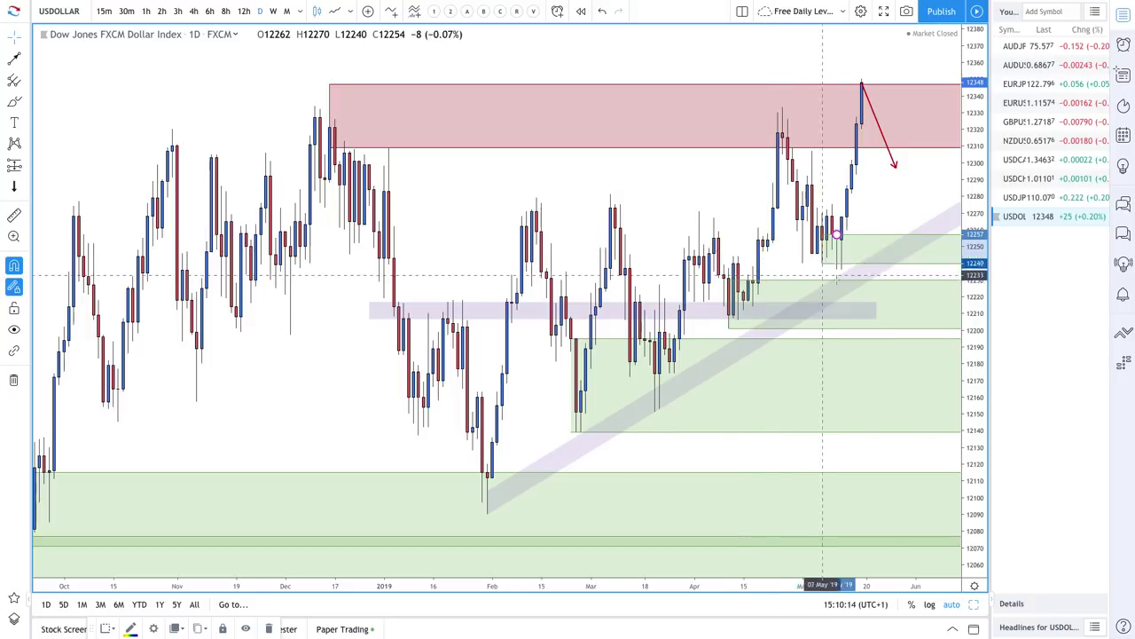
scroll(810, 229, up, 3)
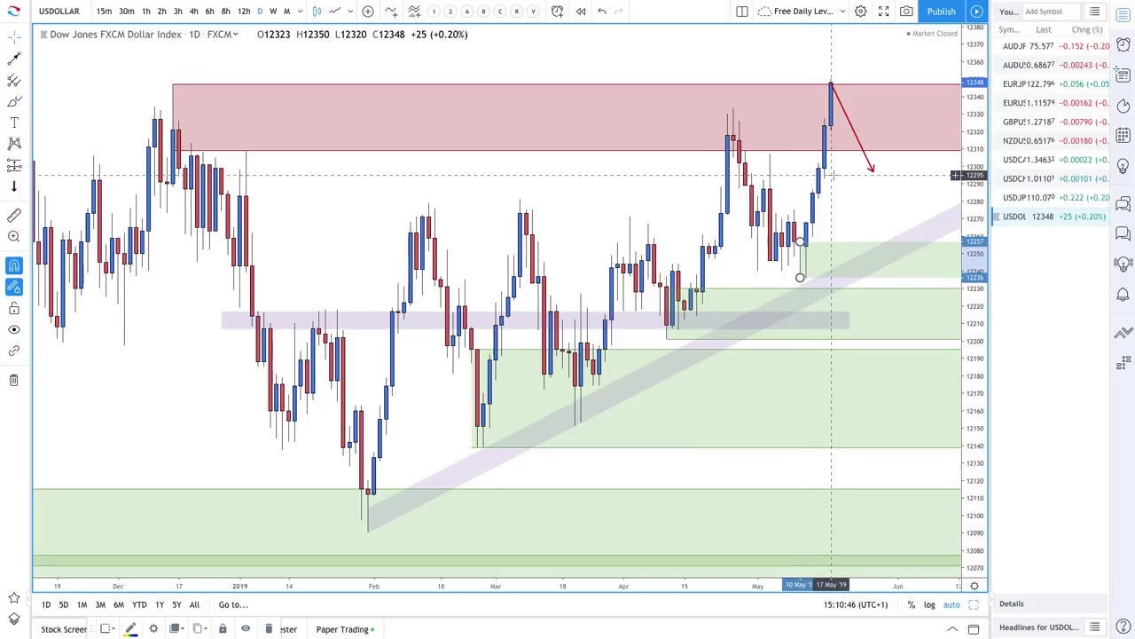
Extend the projected path with arrows up to about 12369 and down to about 12301, plus a horizontal line back to 3 June at 12301.
scroll(781, 169, down, 2)
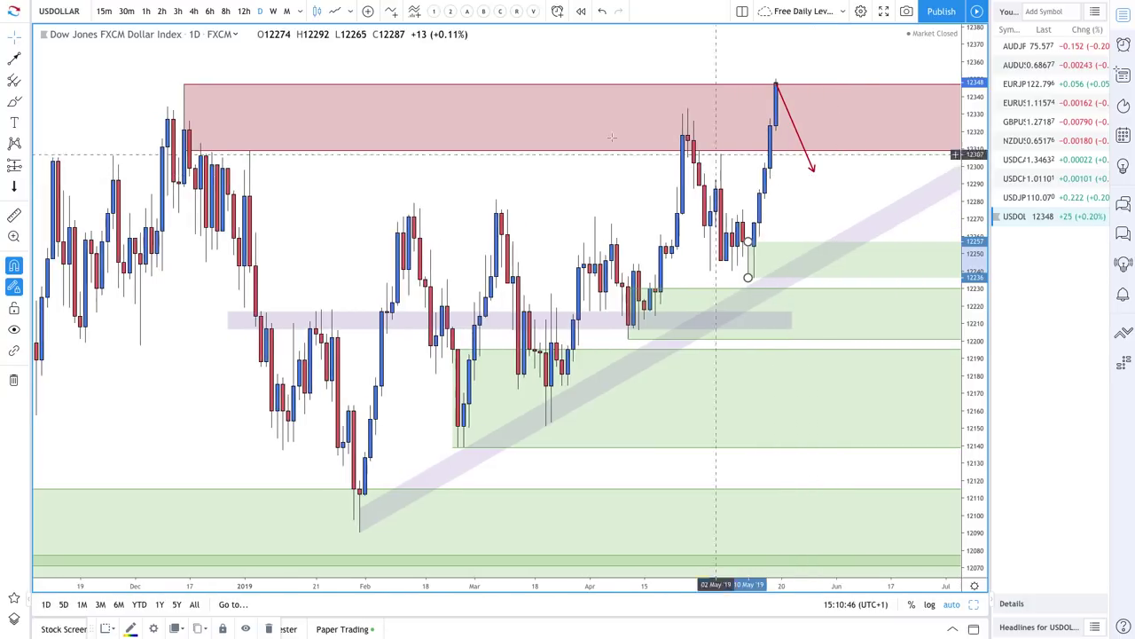
click(15, 57)
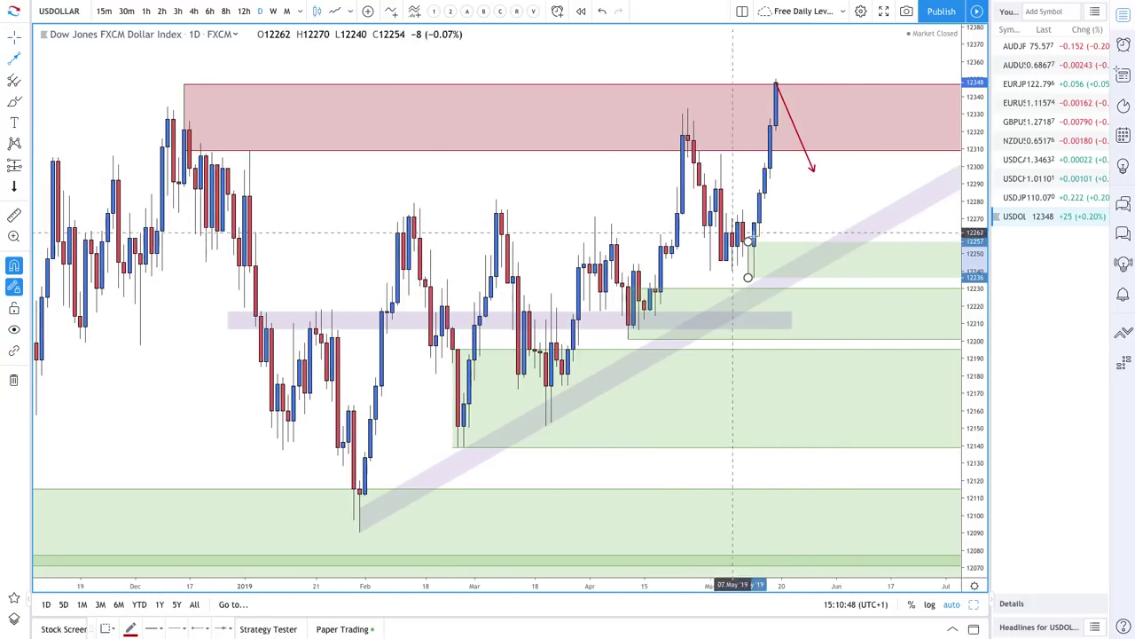
click(813, 169)
click(847, 46)
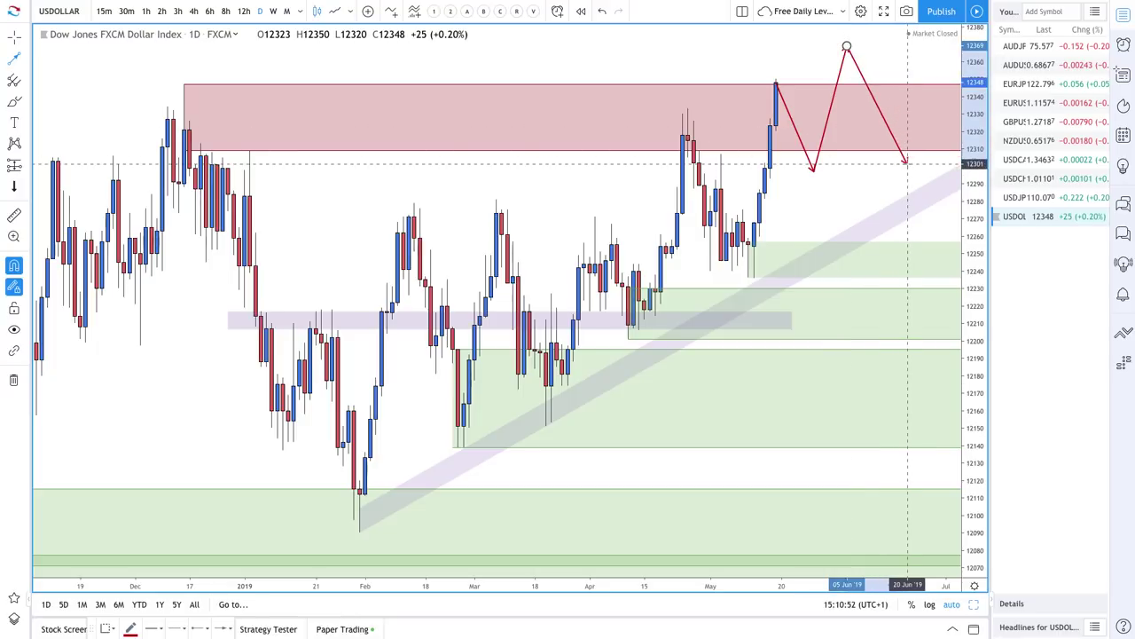
double_click(907, 162)
drag(907, 163, 837, 165)
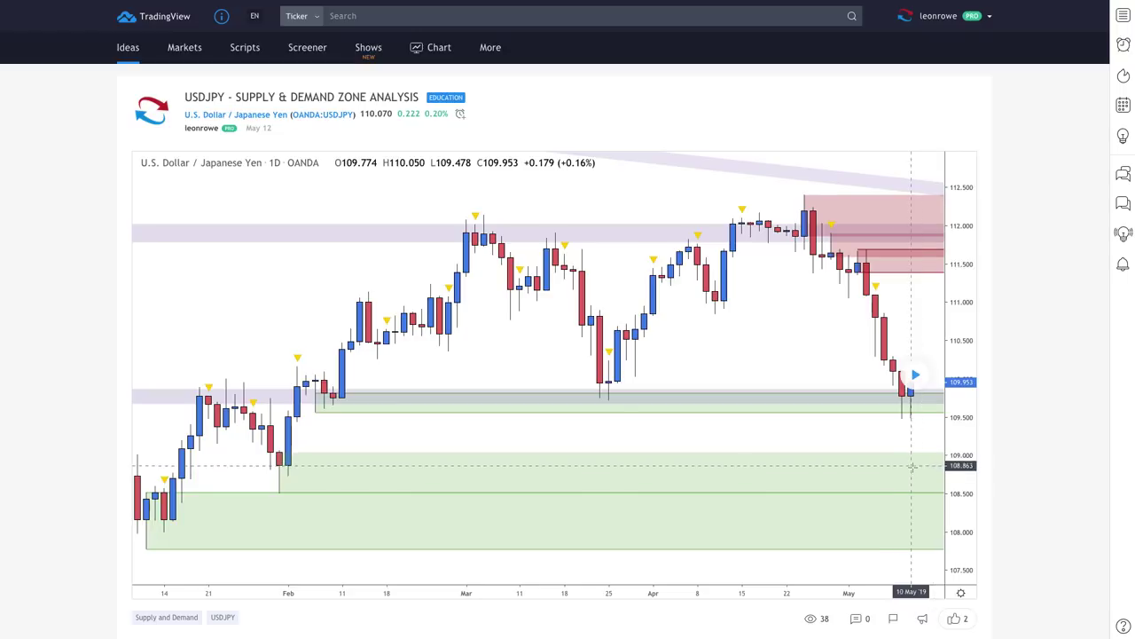
Play the published USDJPY supply and demand idea.
click(917, 376)
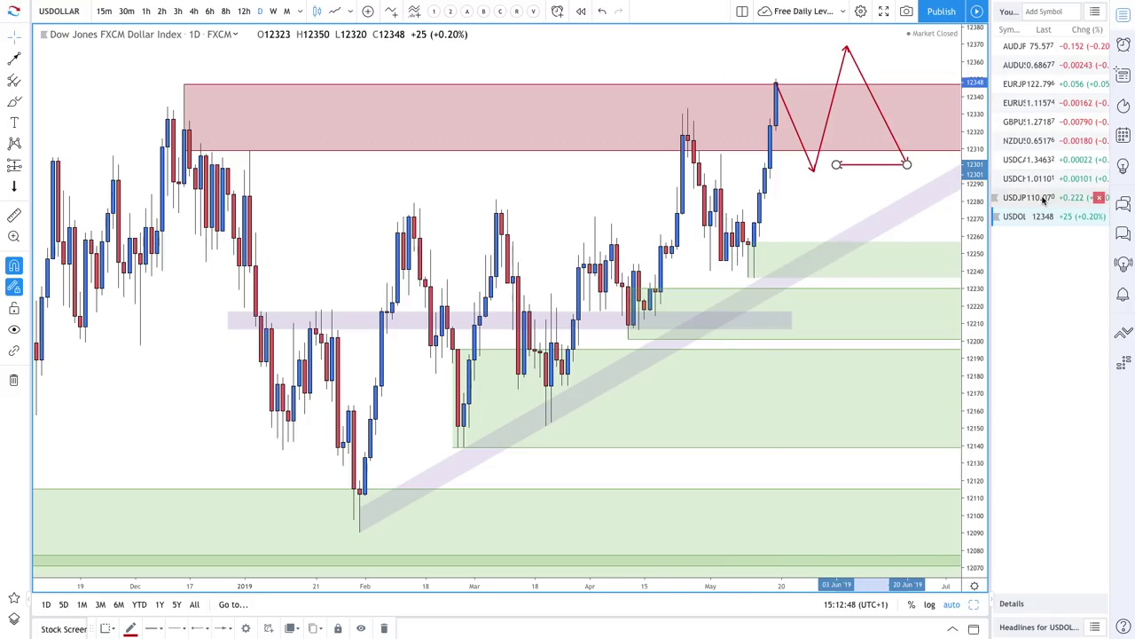
Load the USDJPY chart and delete the narrow green demand zone and the overlapping purple band just below 110.000.
click(1043, 201)
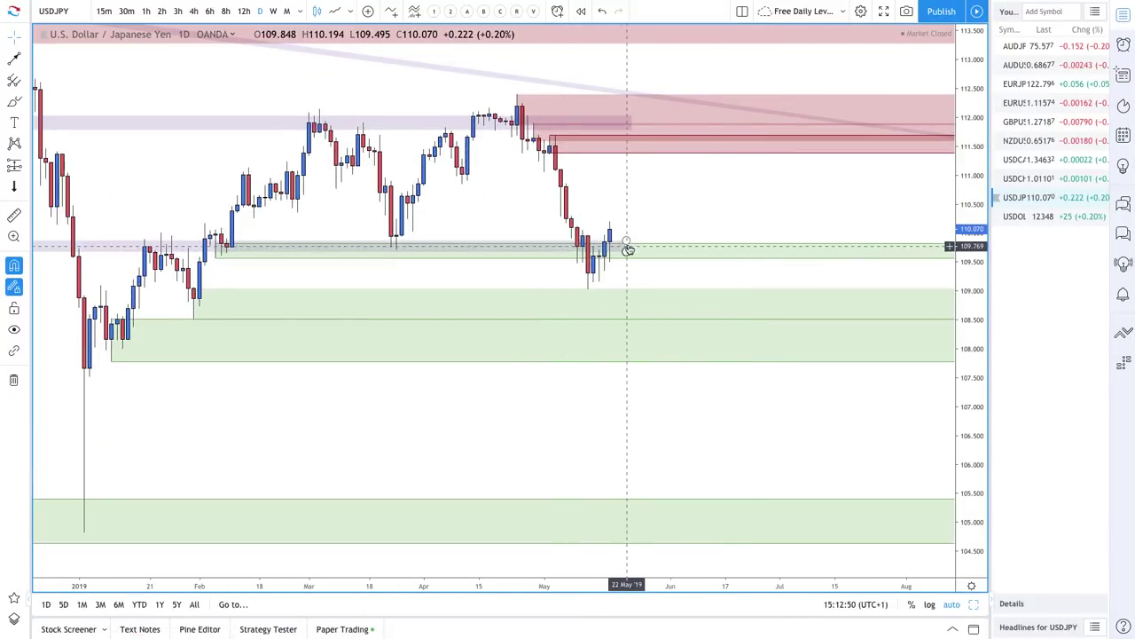
key(Delete)
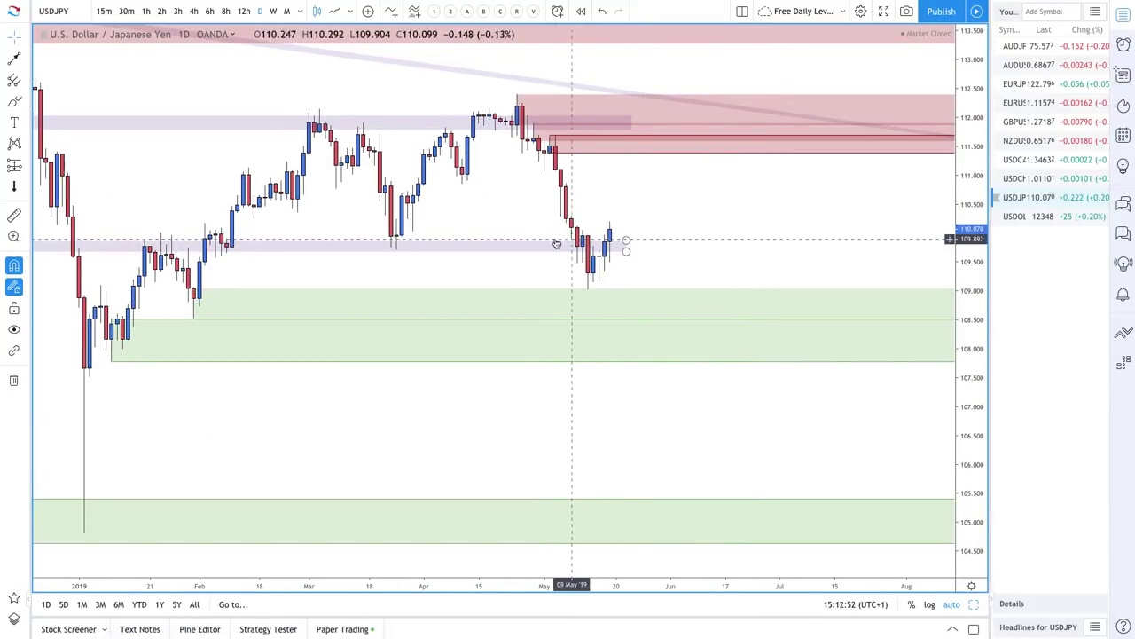
key(Delete)
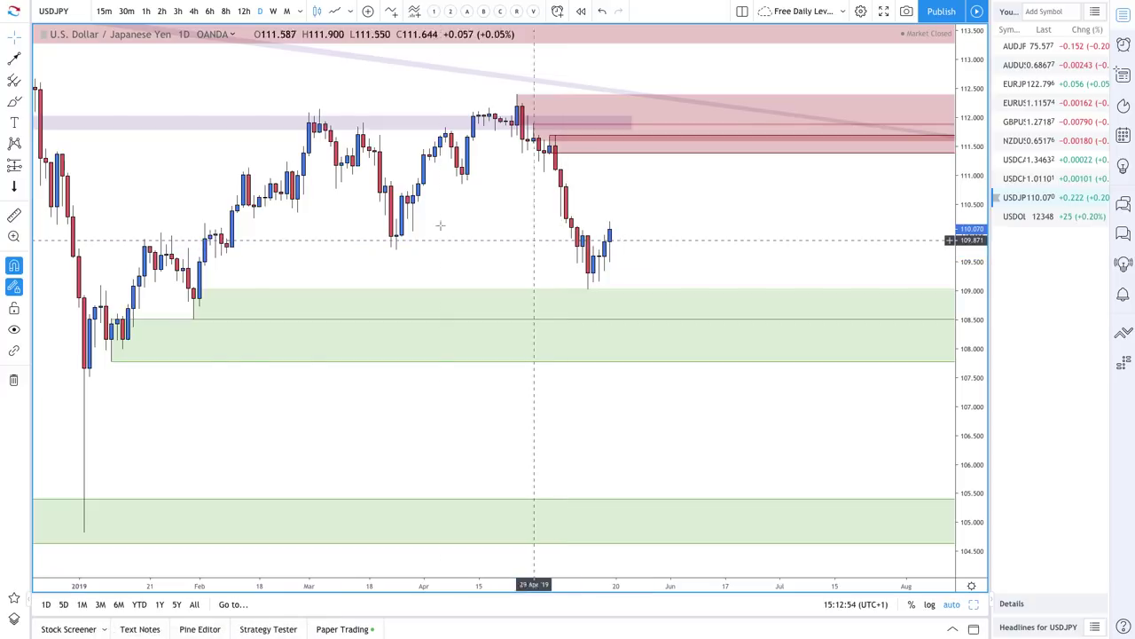
Draw arrows from the 17 May USDJPY candle down to about 108.675 and up to about 109.48, plus a separate arrow from 108.102 to 109.033.
click(14, 59)
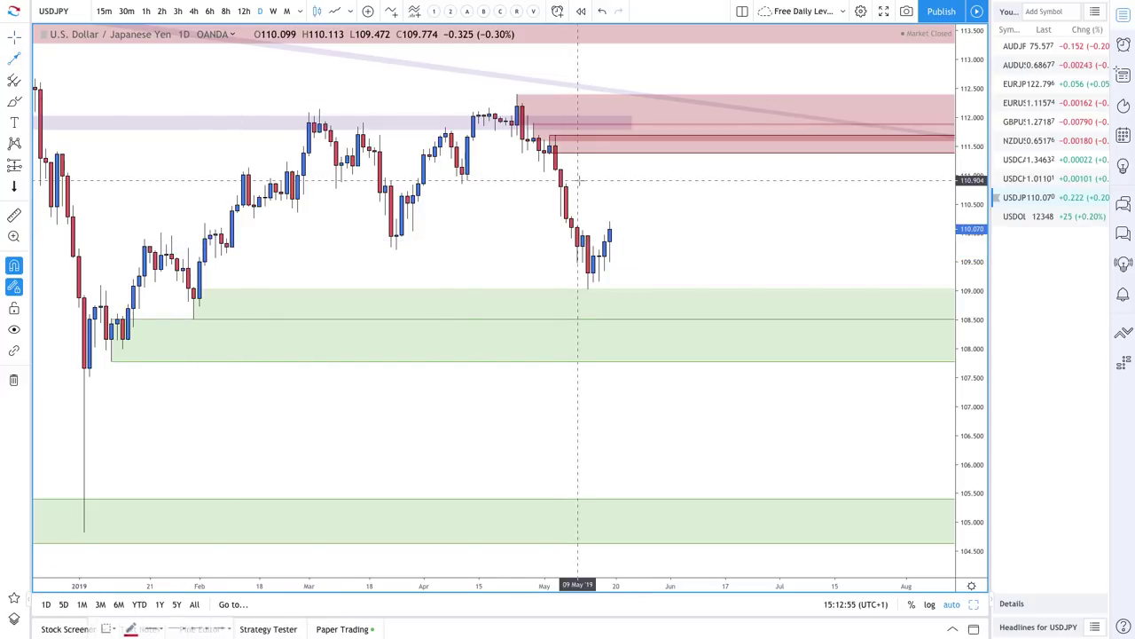
click(611, 241)
click(642, 308)
click(643, 308)
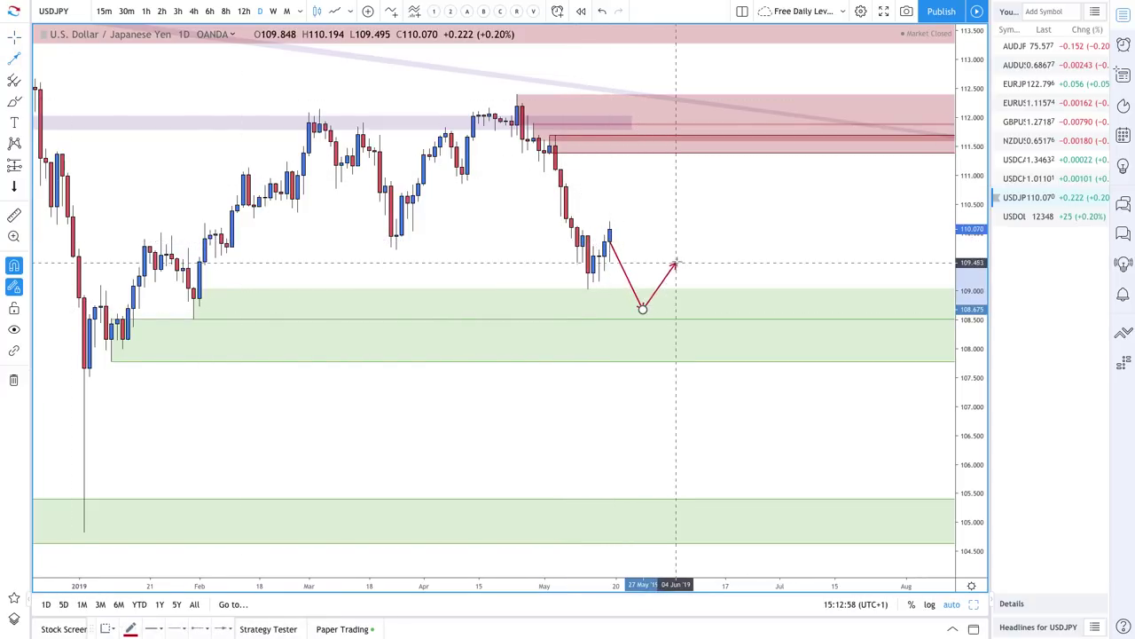
click(675, 260)
click(664, 342)
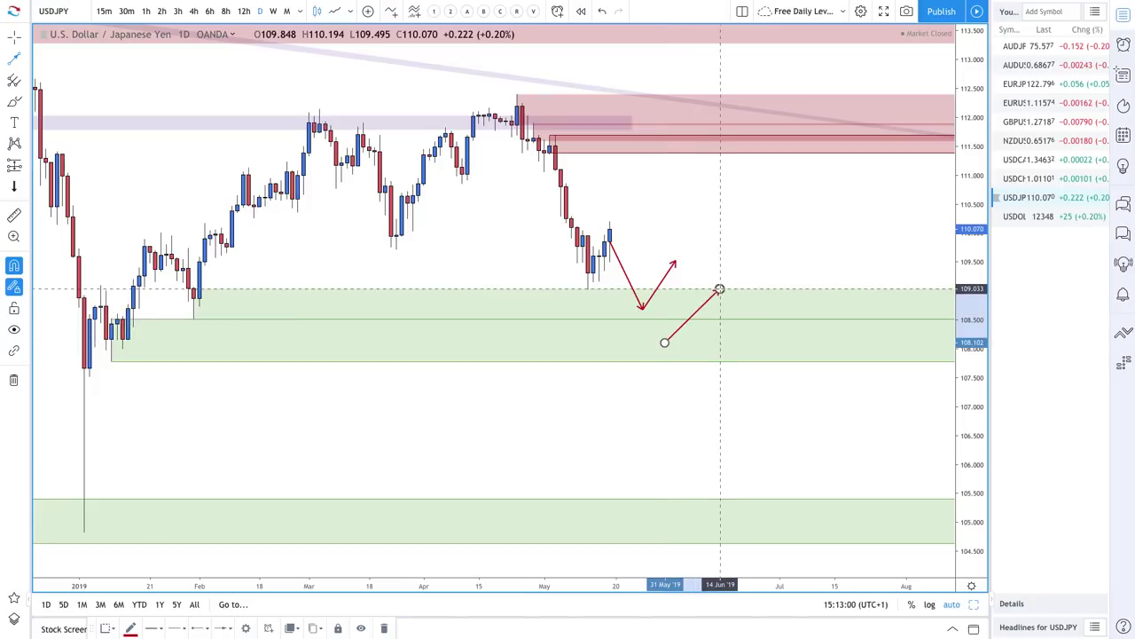
click(719, 289)
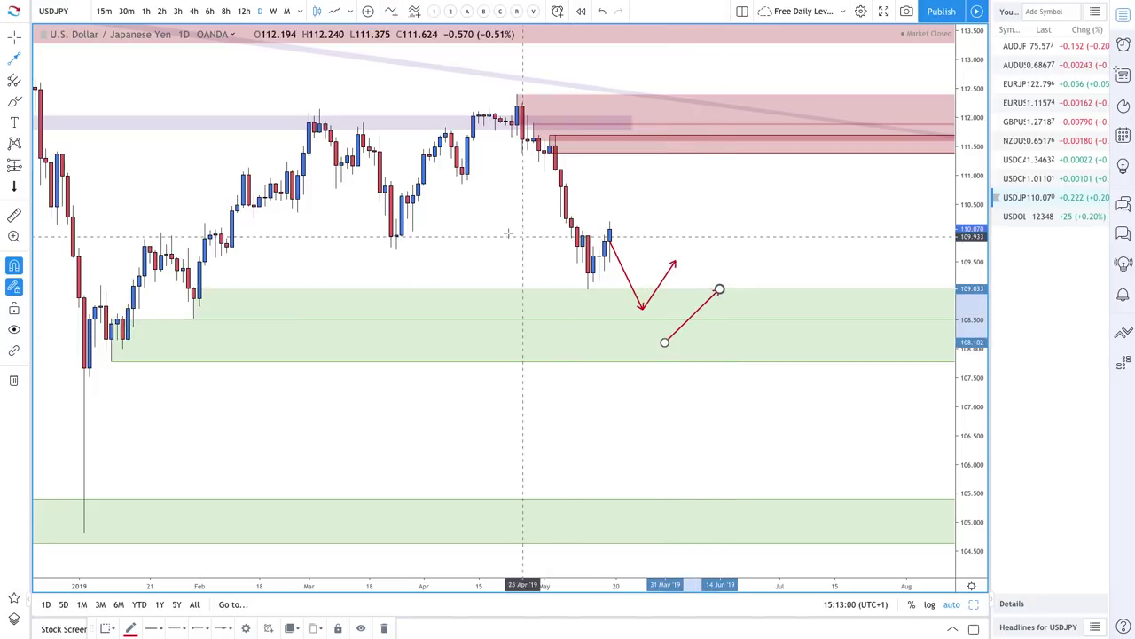
Draw a Fib Retracement at the 10 May candle between 109.774 and 110.050 and apply the Supply Zone template.
click(26, 80)
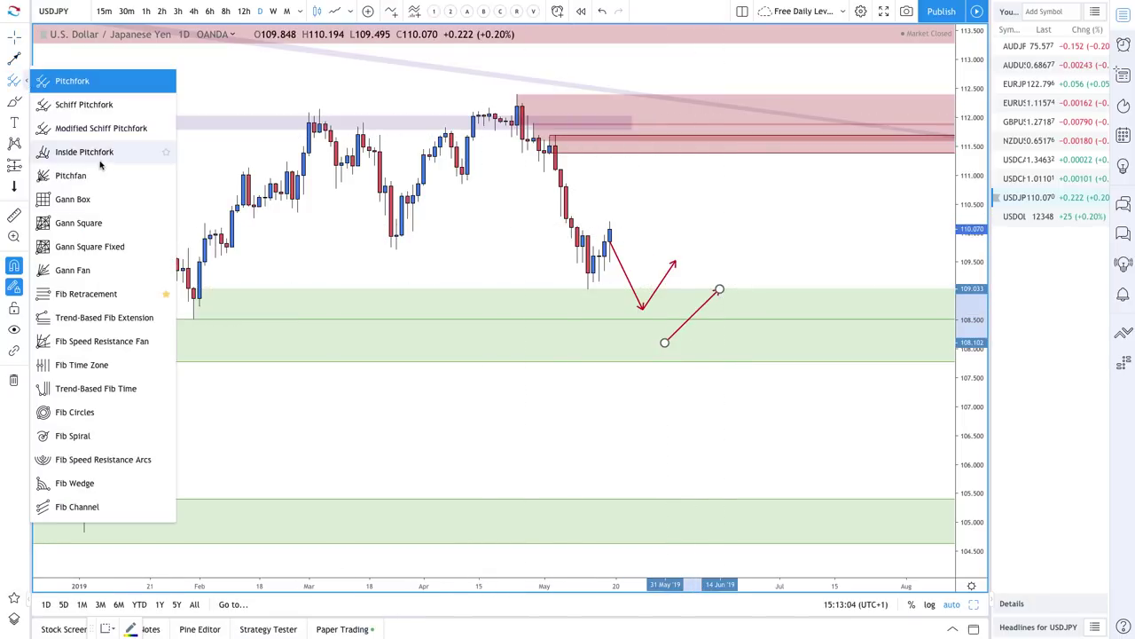
click(84, 294)
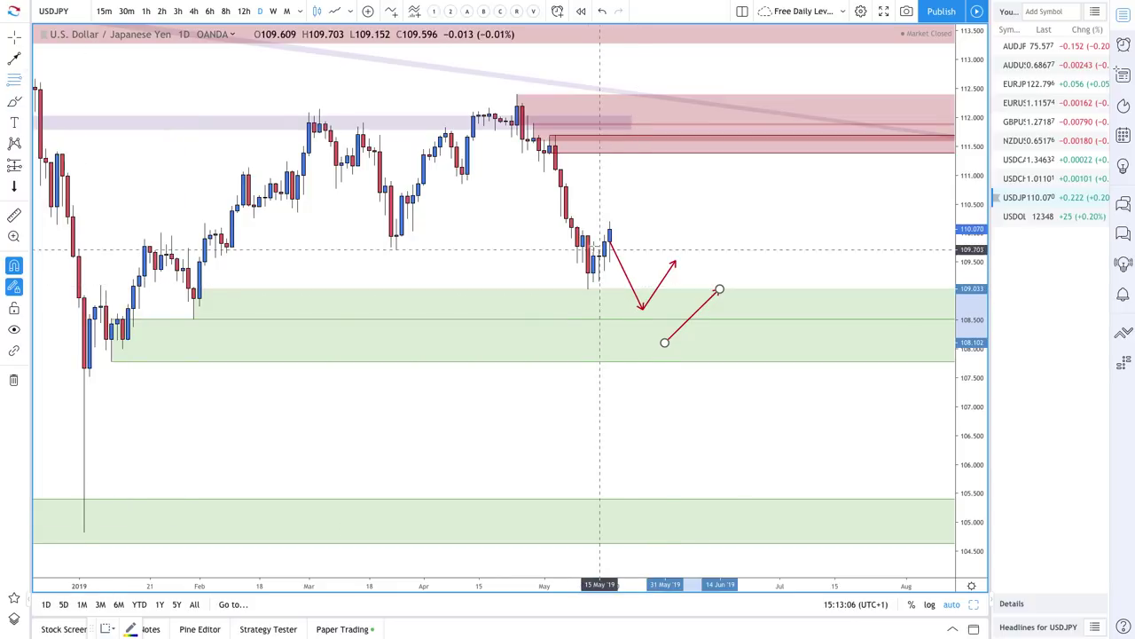
click(579, 237)
click(582, 231)
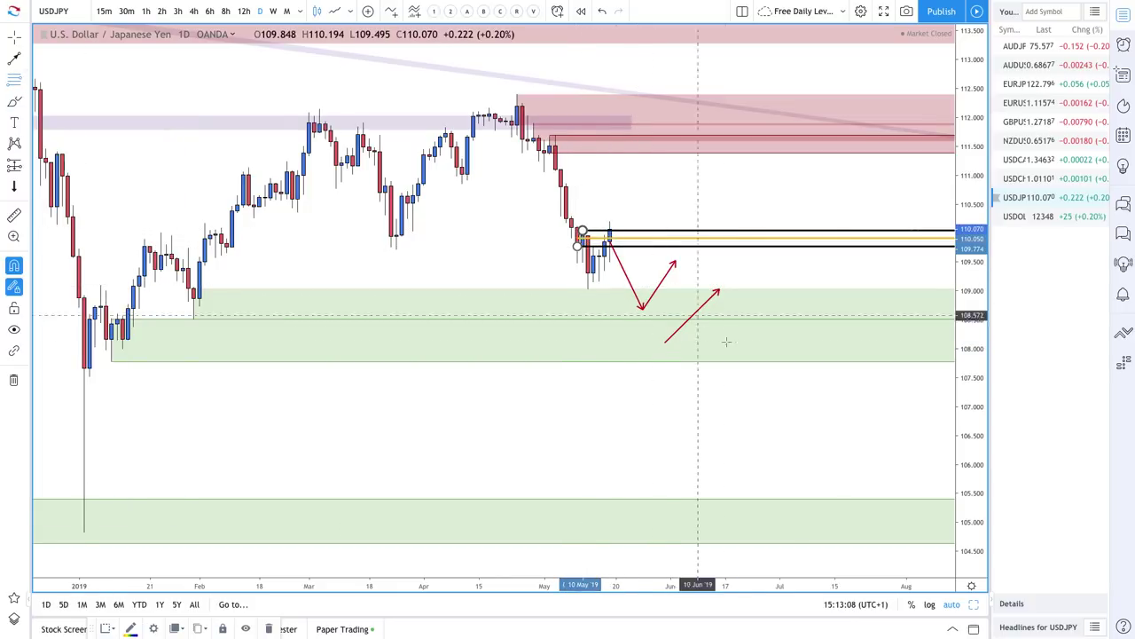
click(105, 628)
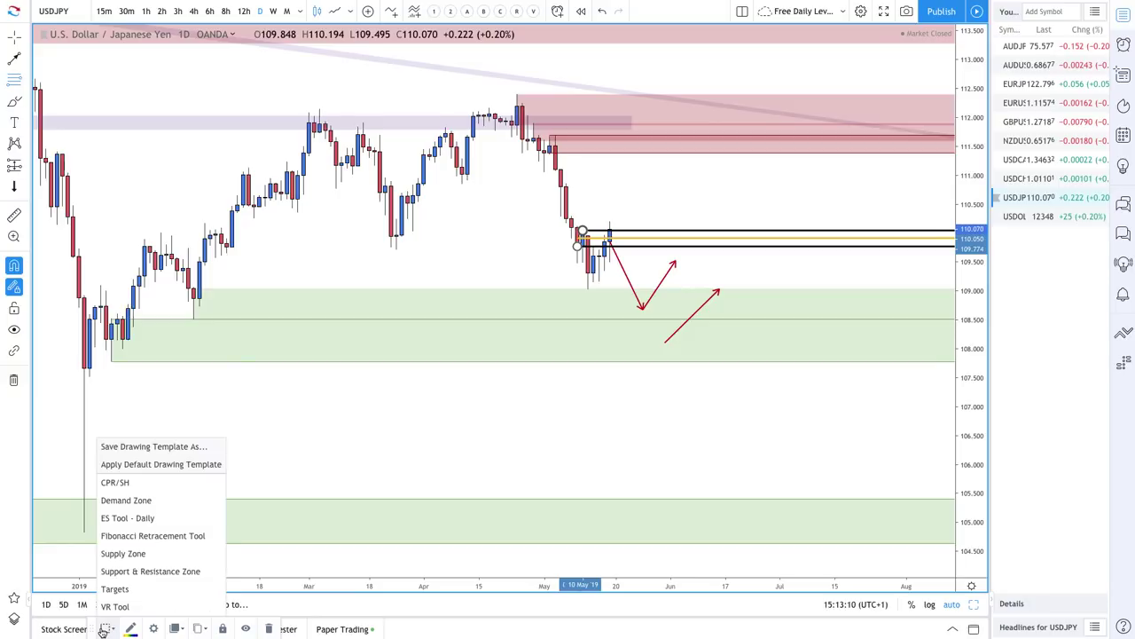
click(148, 552)
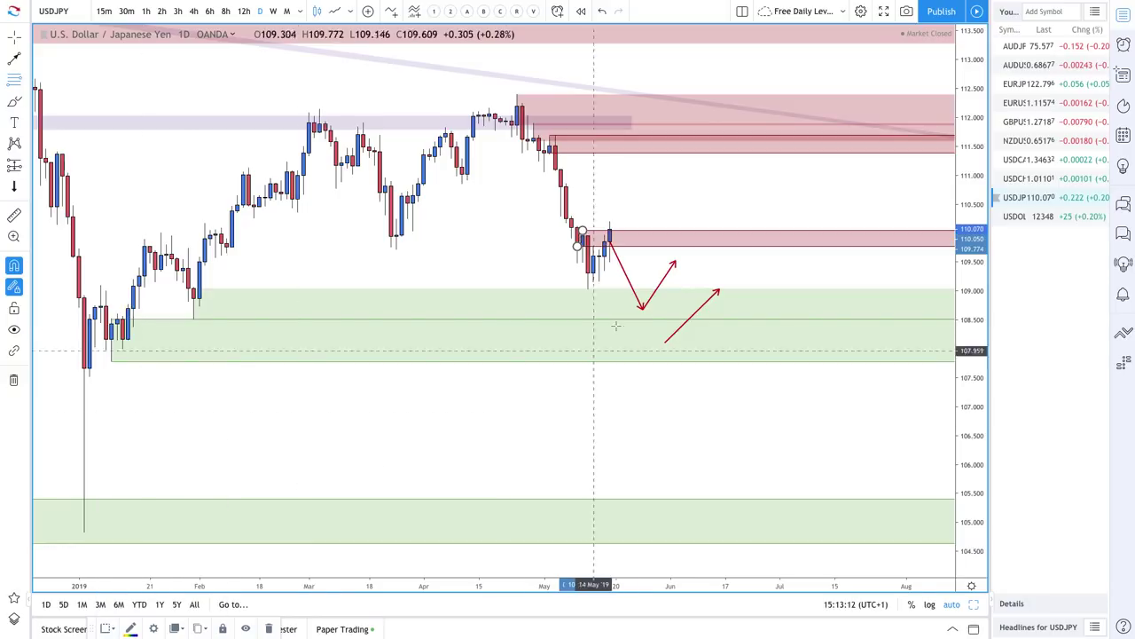
Draw a downward arrow from the upper supply zone at about 111.488 on 29 May to about 110.704 on 11 June.
scroll(605, 293, up, 1)
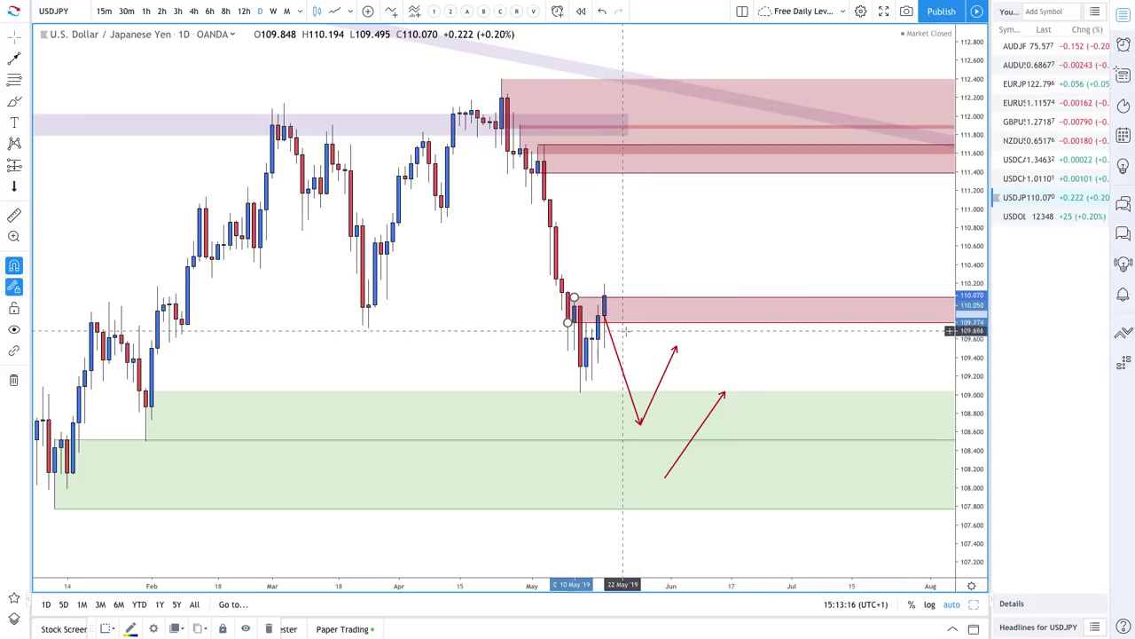
click(24, 58)
click(653, 155)
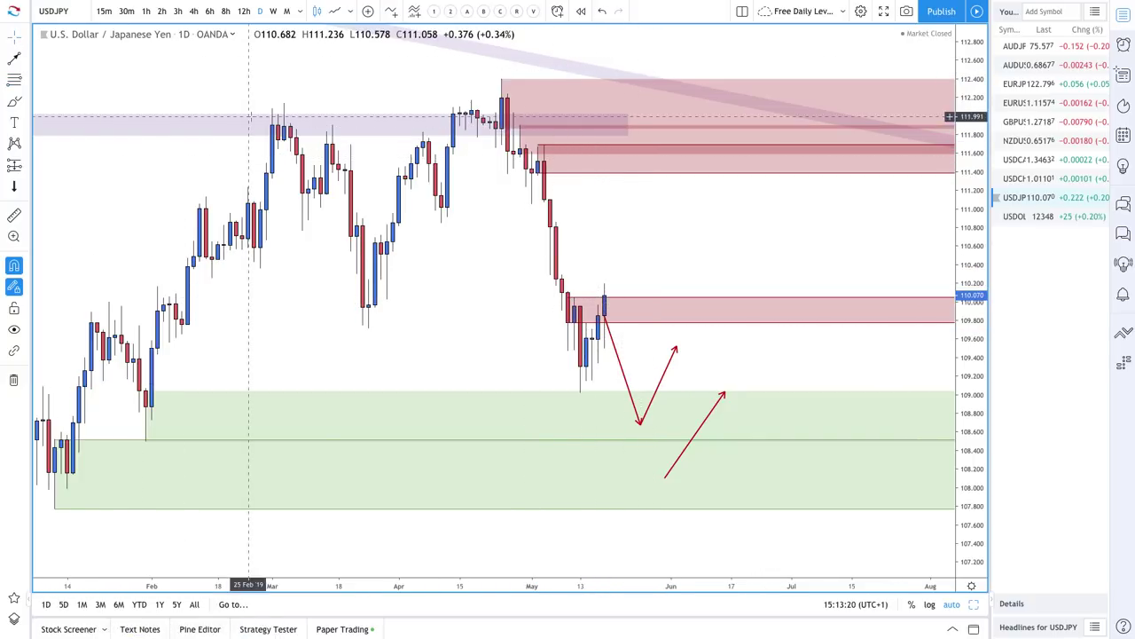
click(14, 57)
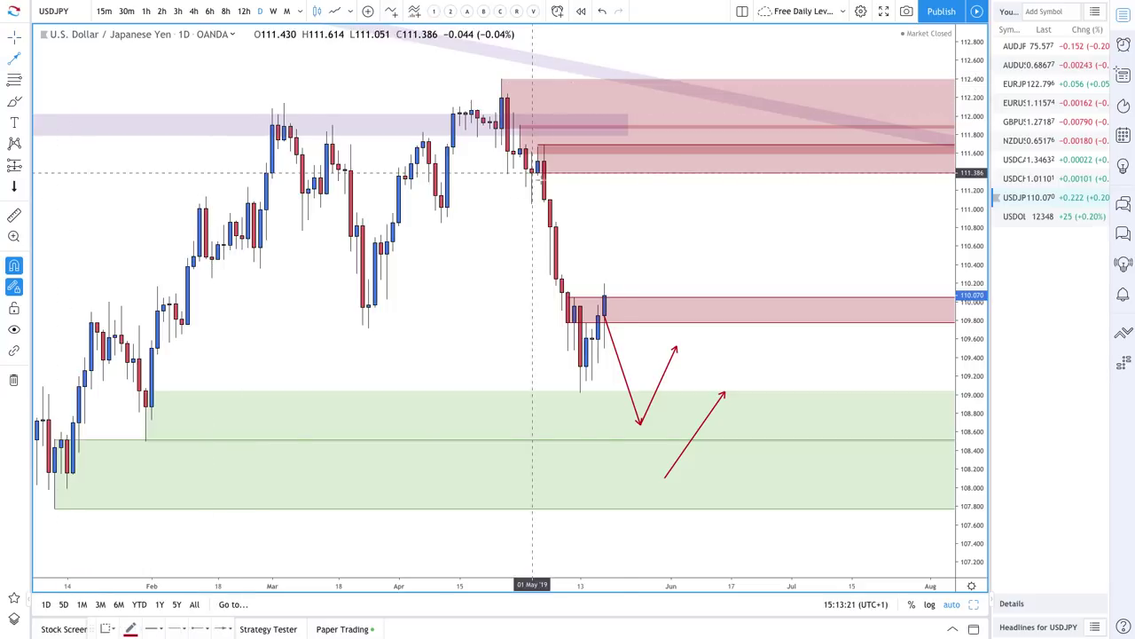
click(653, 164)
click(706, 236)
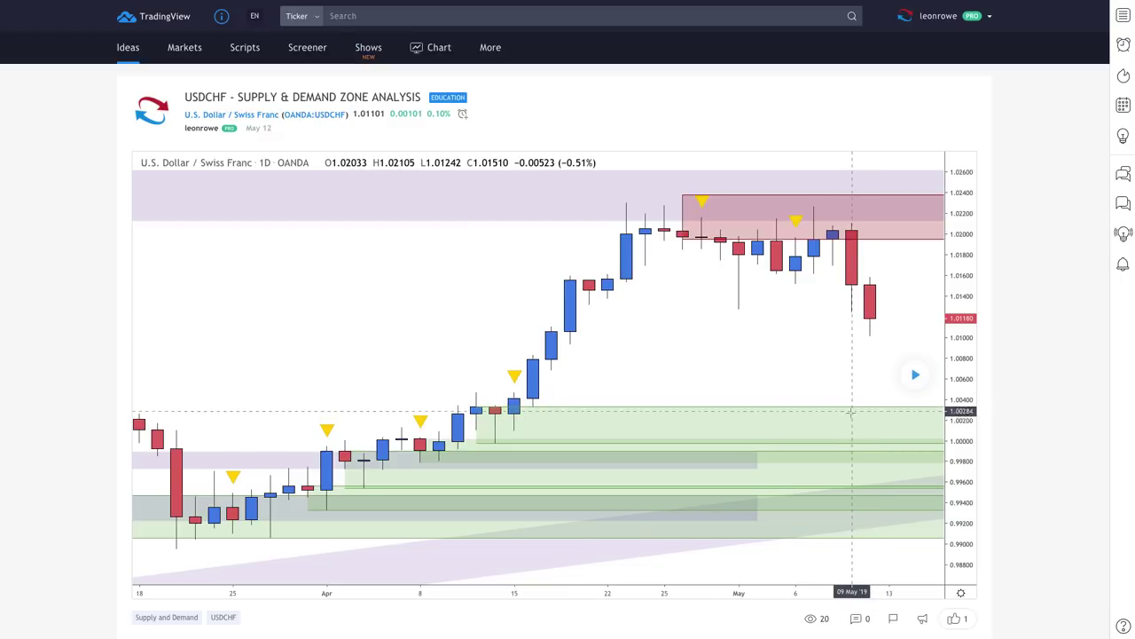
Play the published USDCHF supply and demand idea.
click(916, 375)
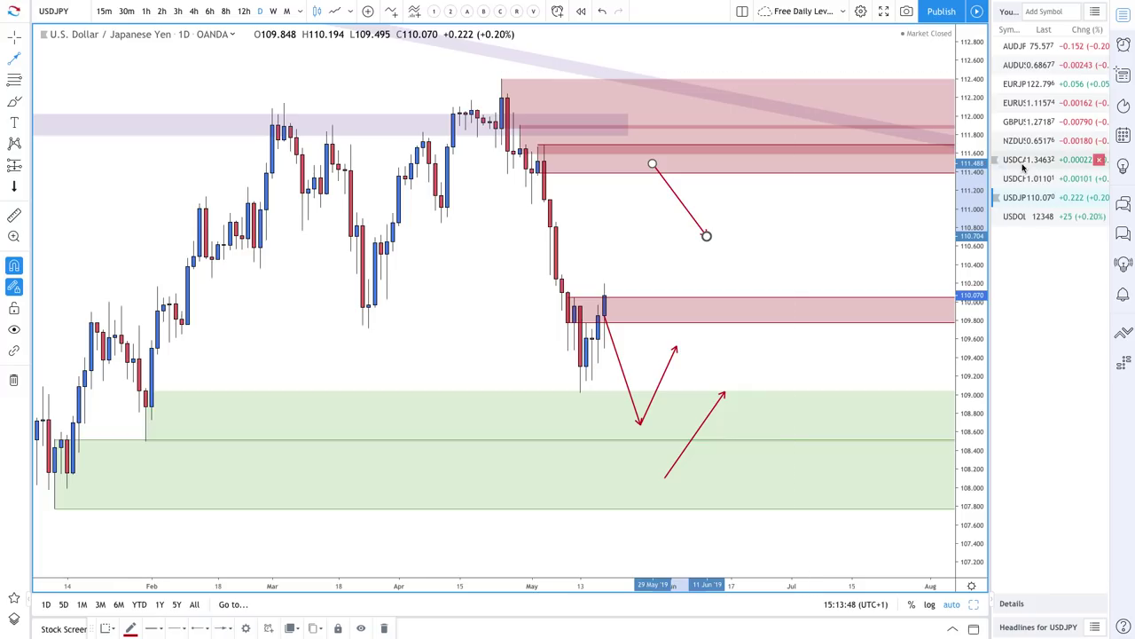
Load the USDCHF chart and draw arrows from the 17 May candle down to about 1.0020 and back up to about 1.0060.
click(1029, 178)
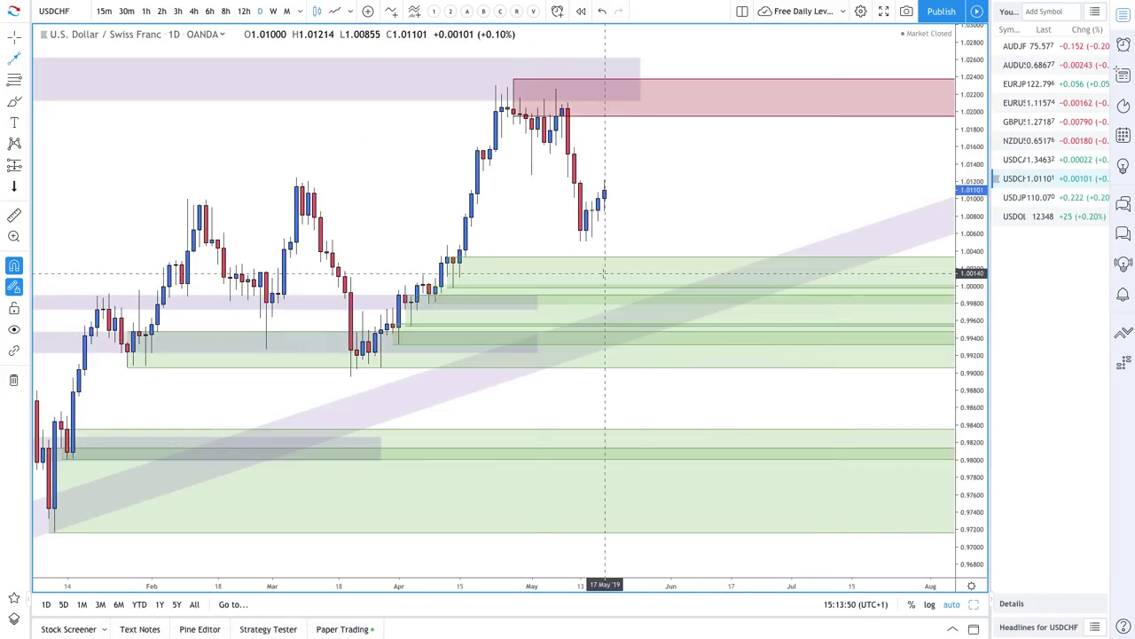
scroll(586, 311, up, 2)
click(12, 57)
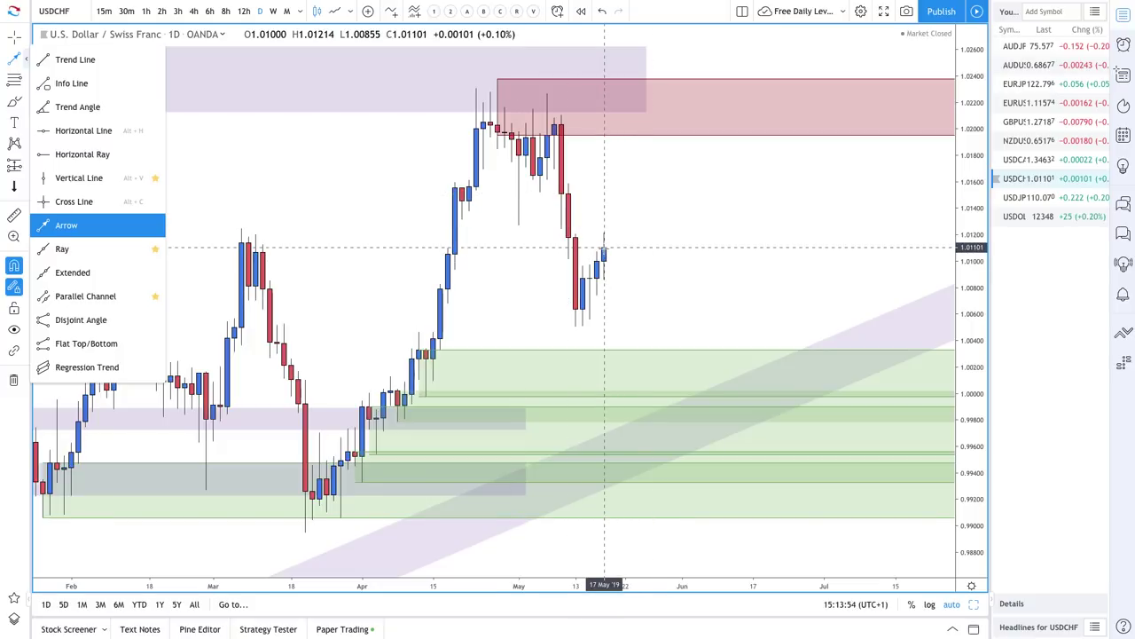
drag(604, 249, 639, 339)
click(638, 363)
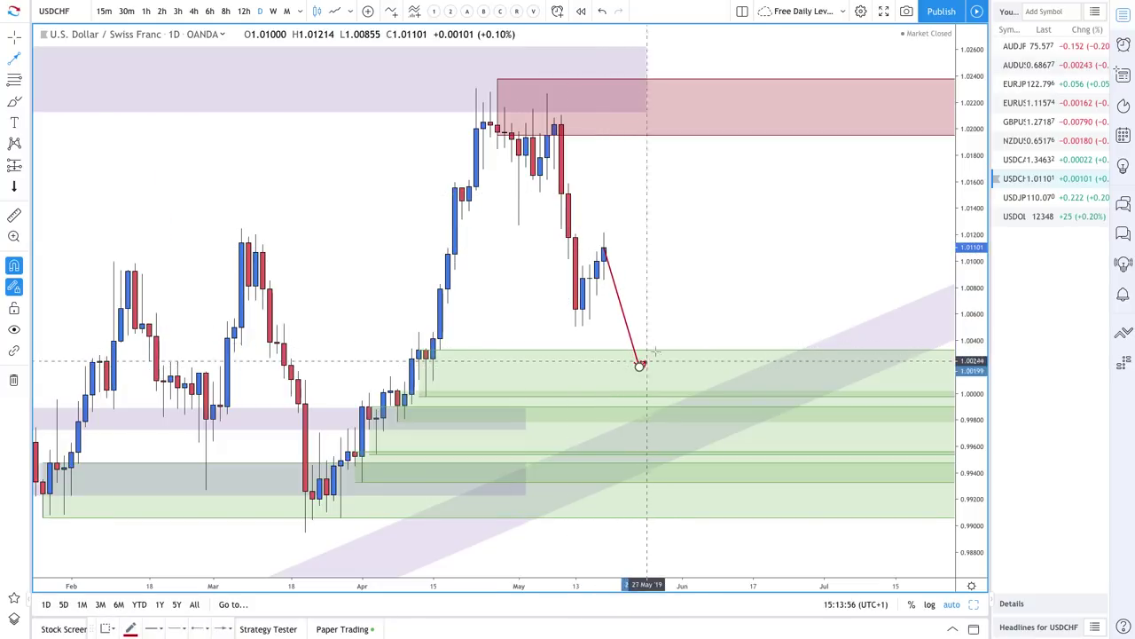
double_click(688, 311)
Draw a second arrow path from the 17 May close down to about 1.00798, up to about 1.01599 and down to about 1.00839.
click(604, 249)
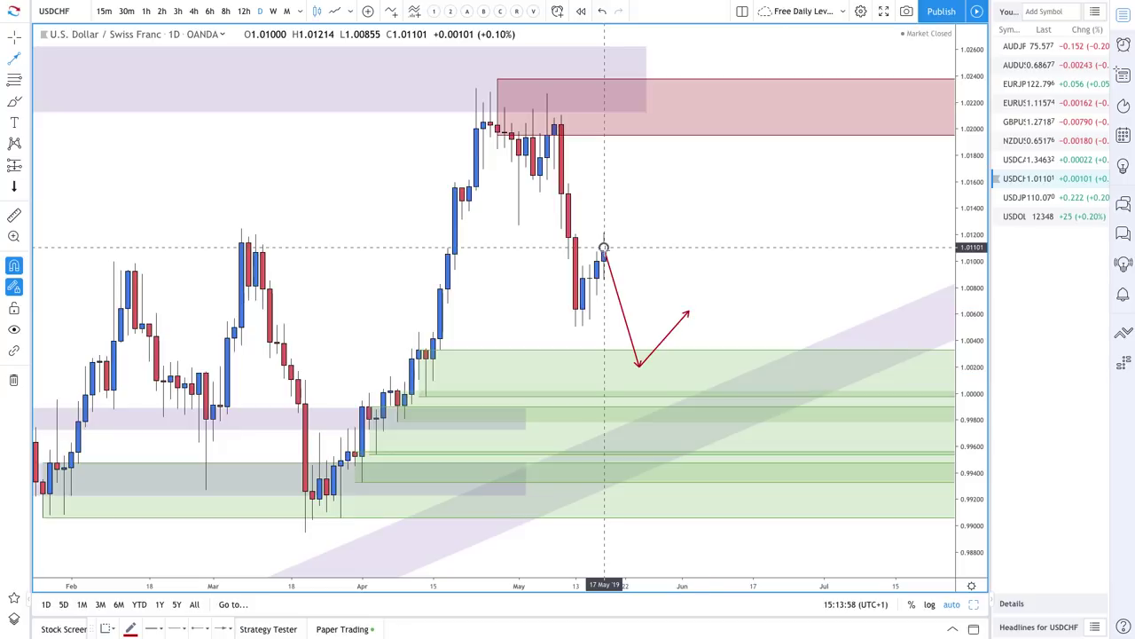
click(624, 285)
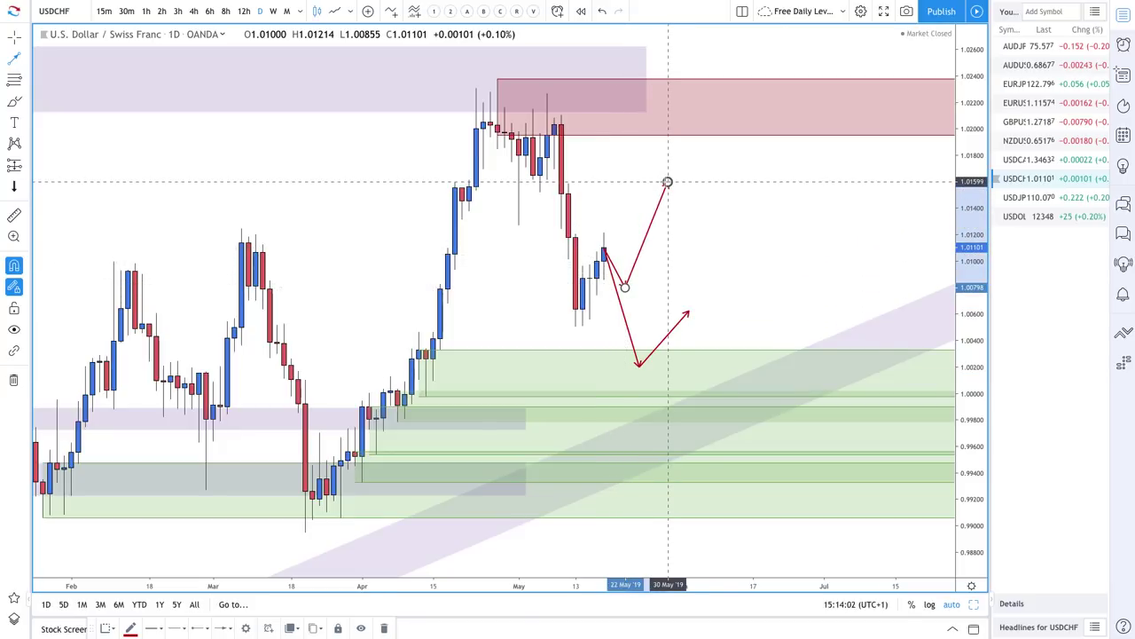
click(667, 184)
click(710, 282)
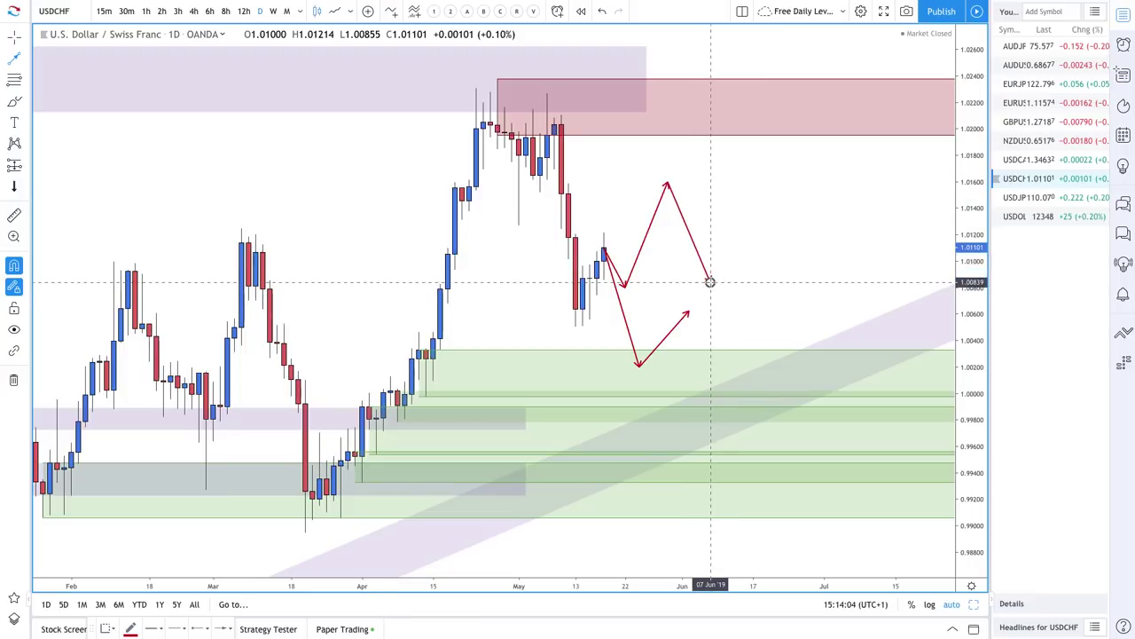
From the path's 7 June low, add a horizontal arrow back towards 24 May and an upward arrow to about 1.01254.
double_click(639, 282)
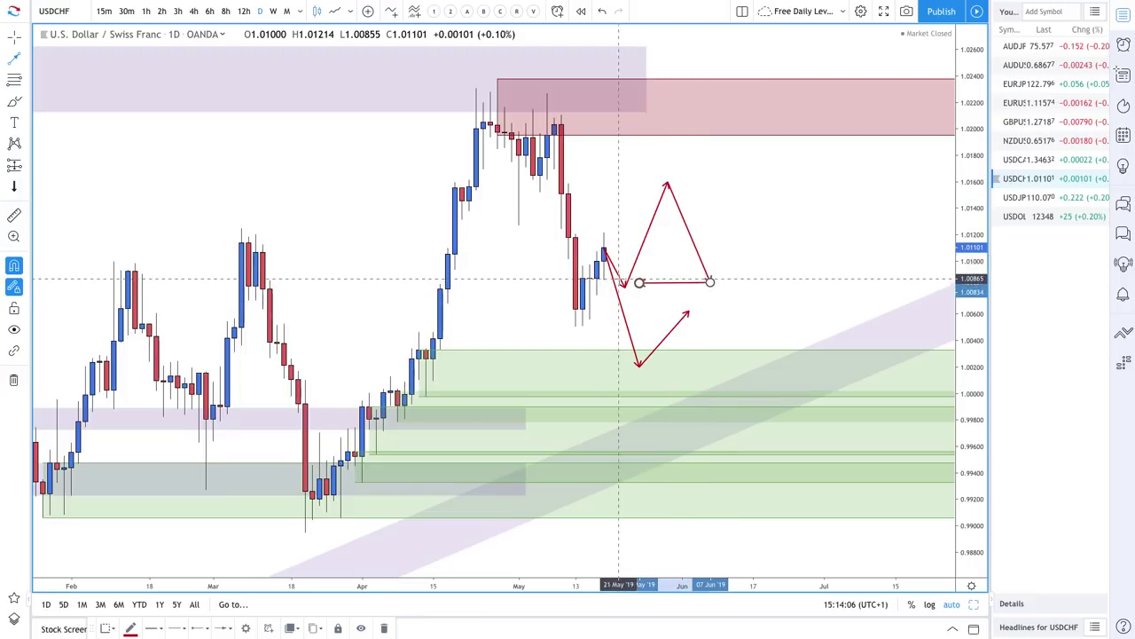
click(709, 282)
double_click(738, 227)
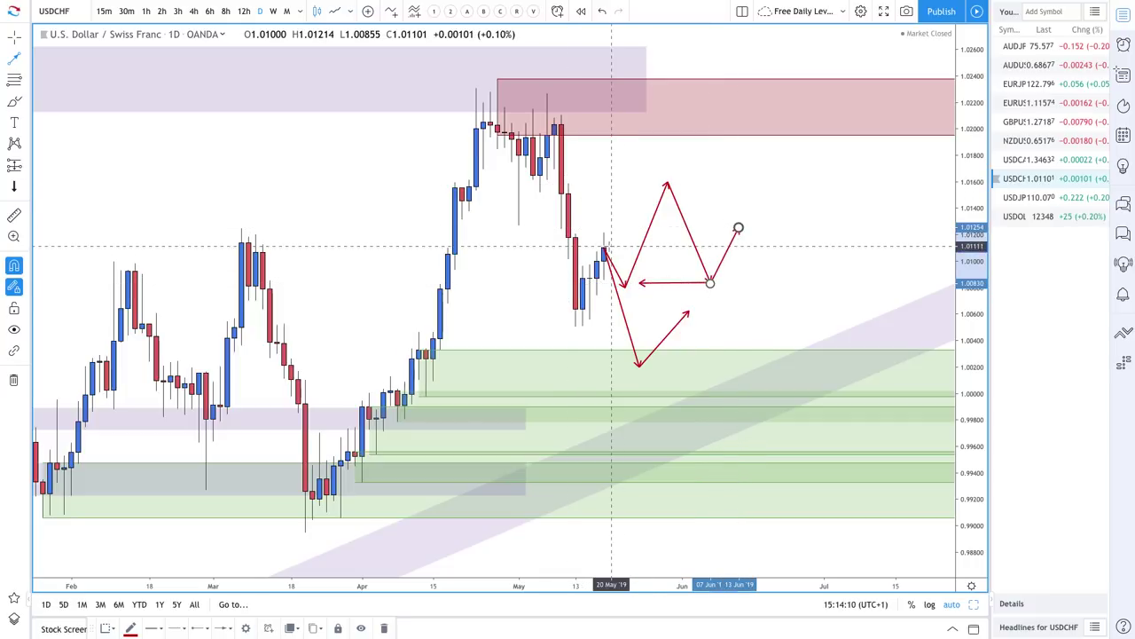
Draw arrows from the 17 May high at 1.01214 up into the supply zone at about 1.02046 and down to about 1.01567.
click(604, 234)
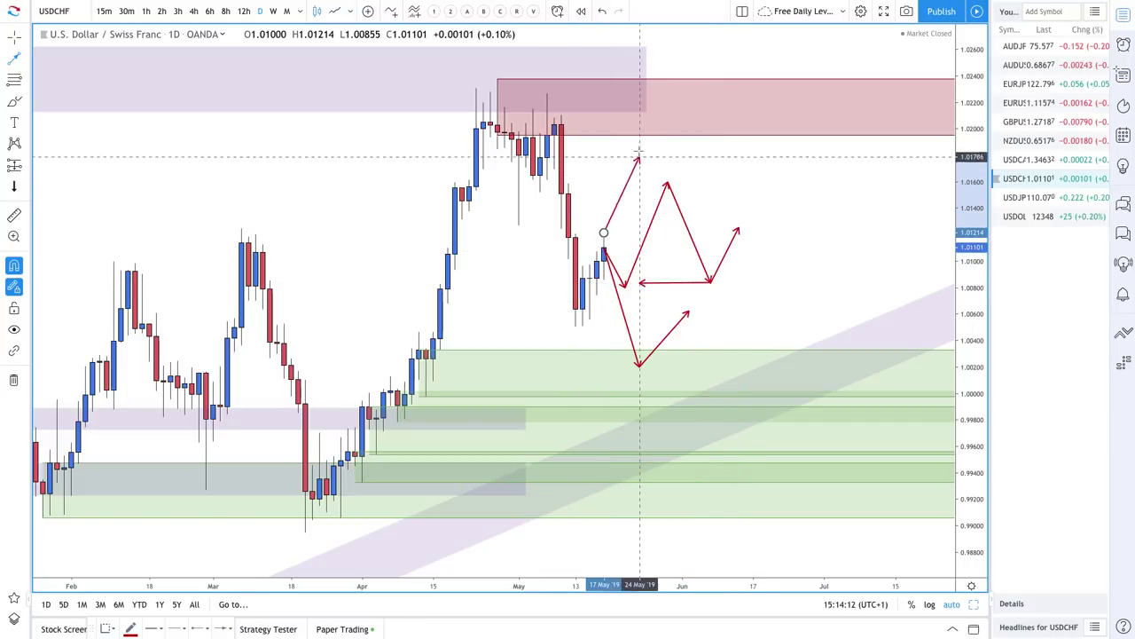
click(654, 125)
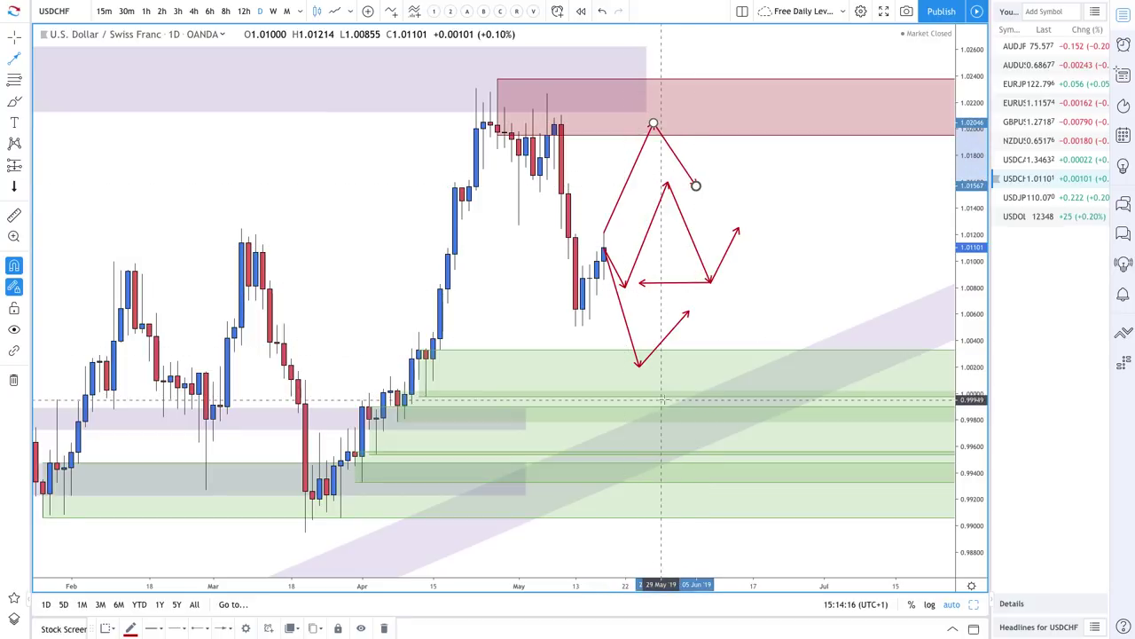
scroll(682, 389, down, 5)
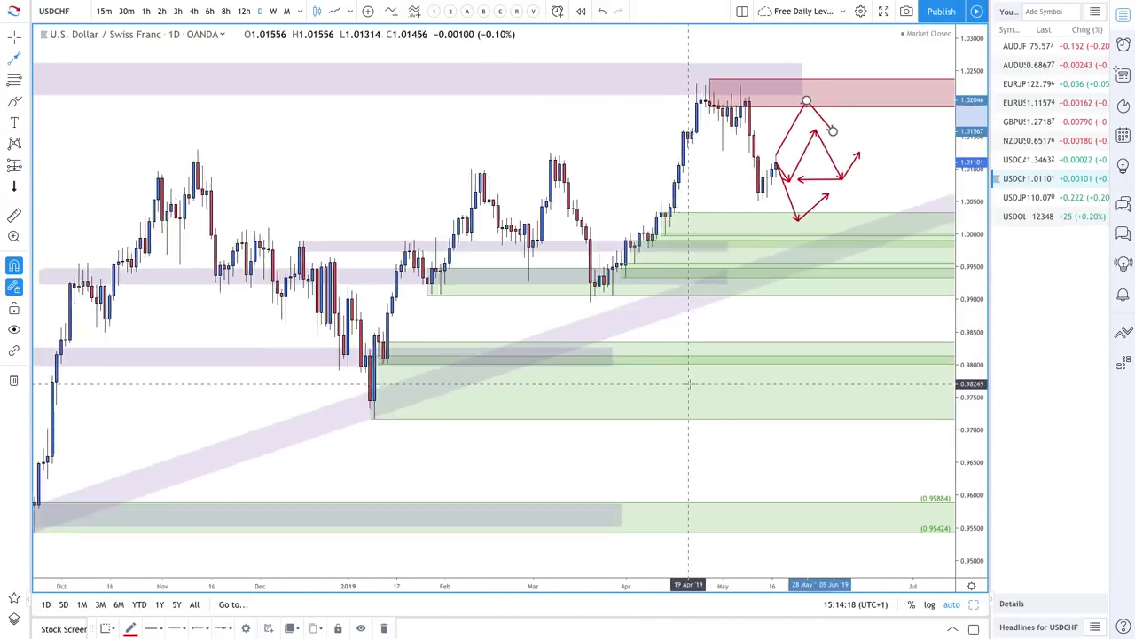
scroll(690, 384, down, 3)
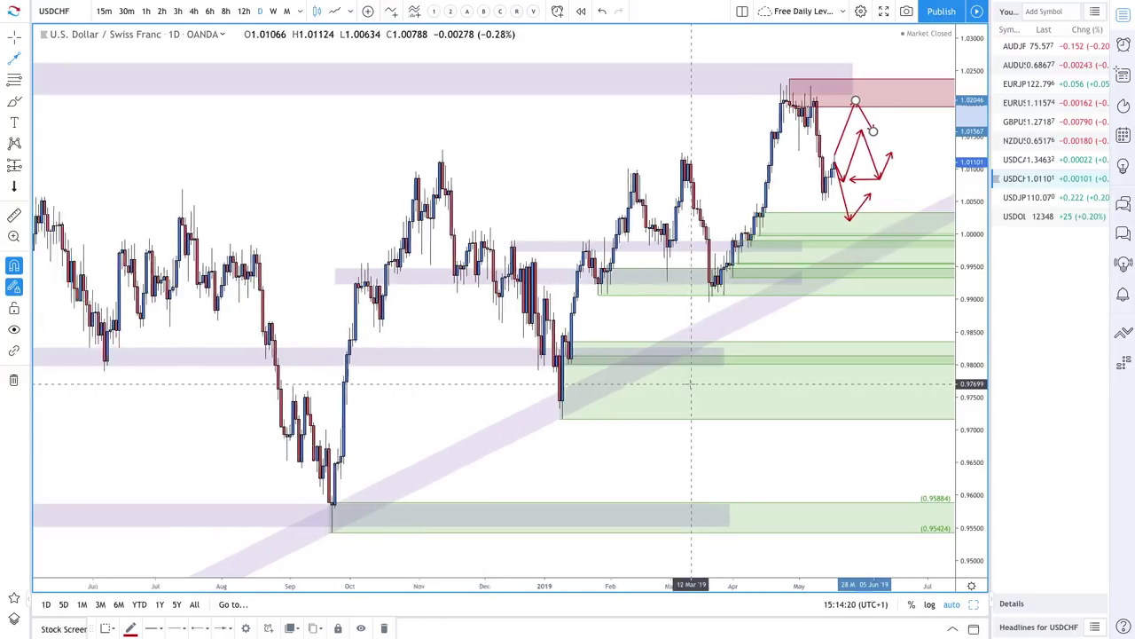
scroll(690, 384, up, 4)
scroll(691, 384, up, 6)
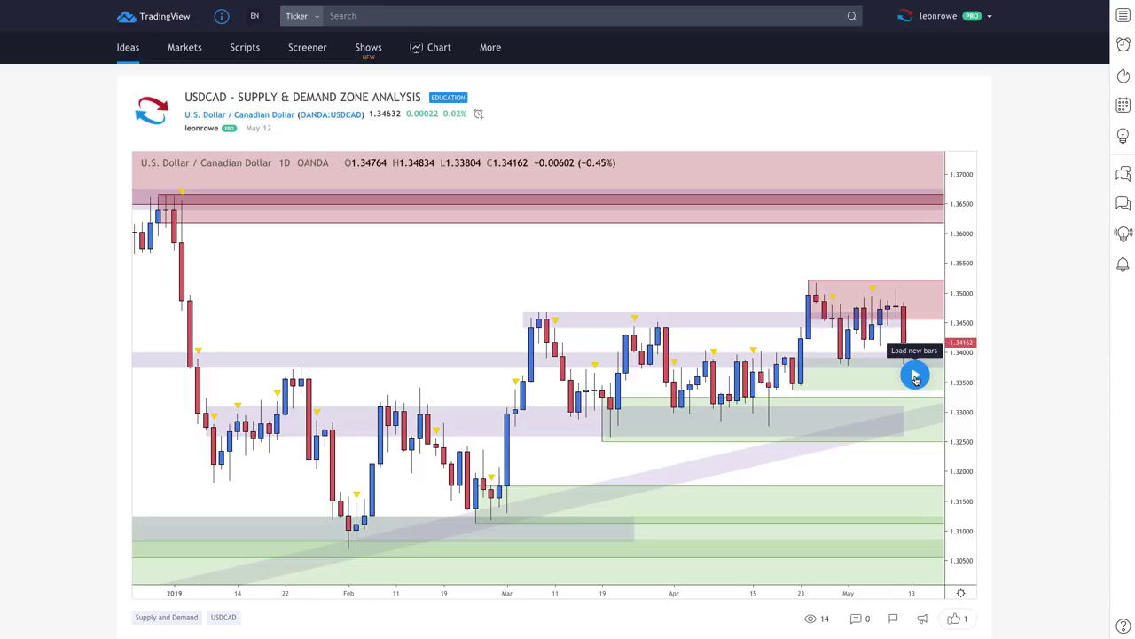
Play the published USDCAD supply and demand idea and examine its newest candles up close.
click(915, 376)
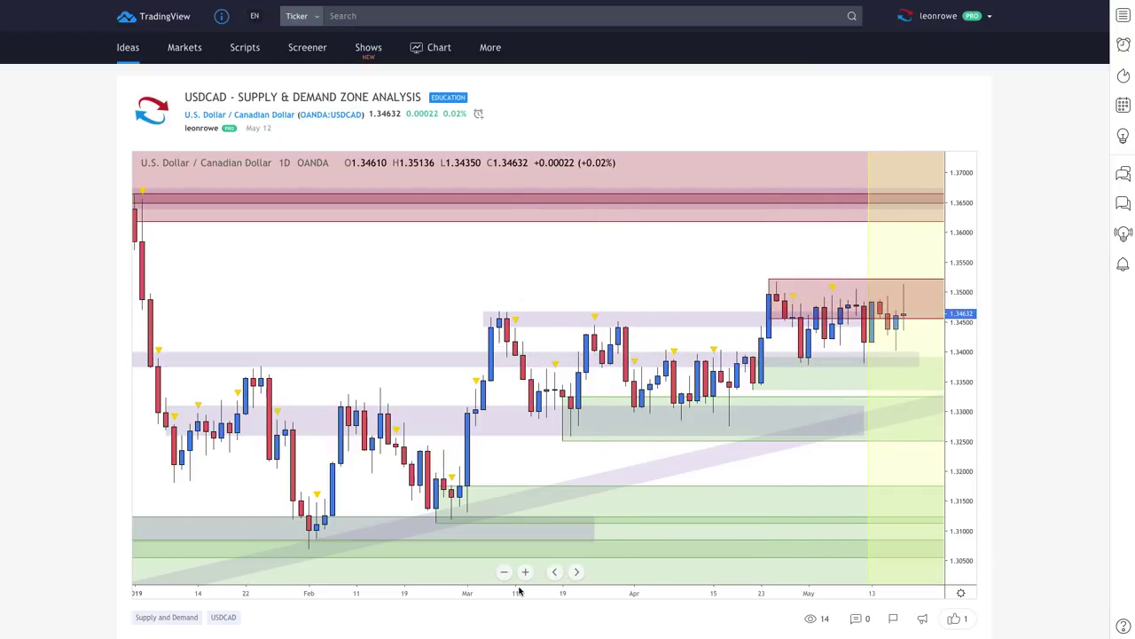
click(525, 572)
click(525, 572)
click(525, 573)
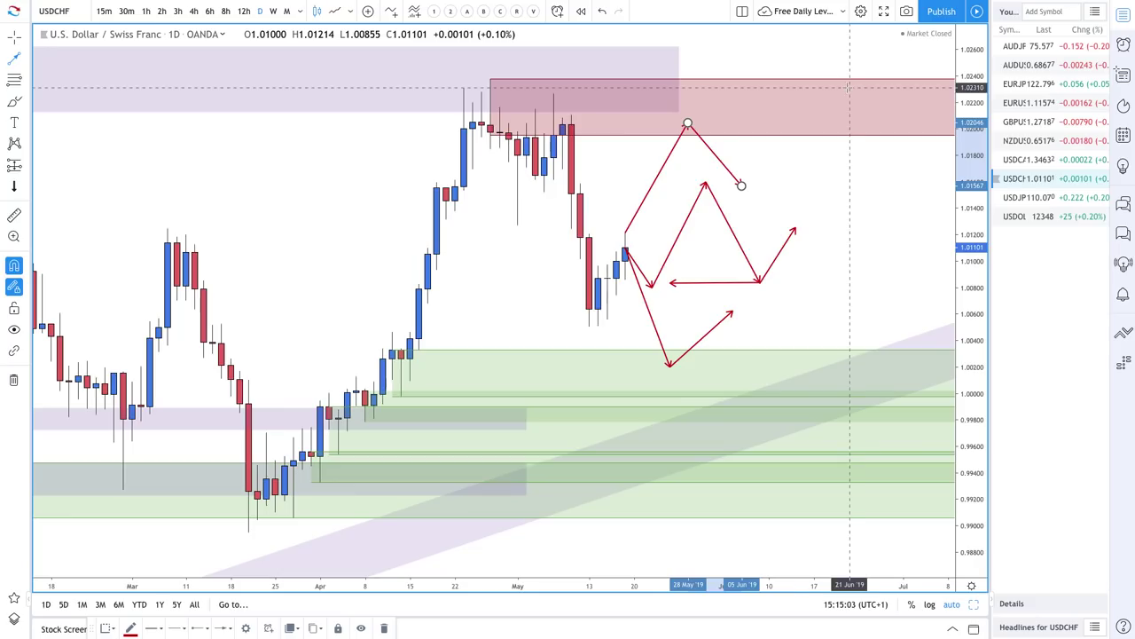
Load the USDCAD chart and draw a downward arrow from about 1.35071 on 22 May to about 1.34400 on 29 May.
key(Up)
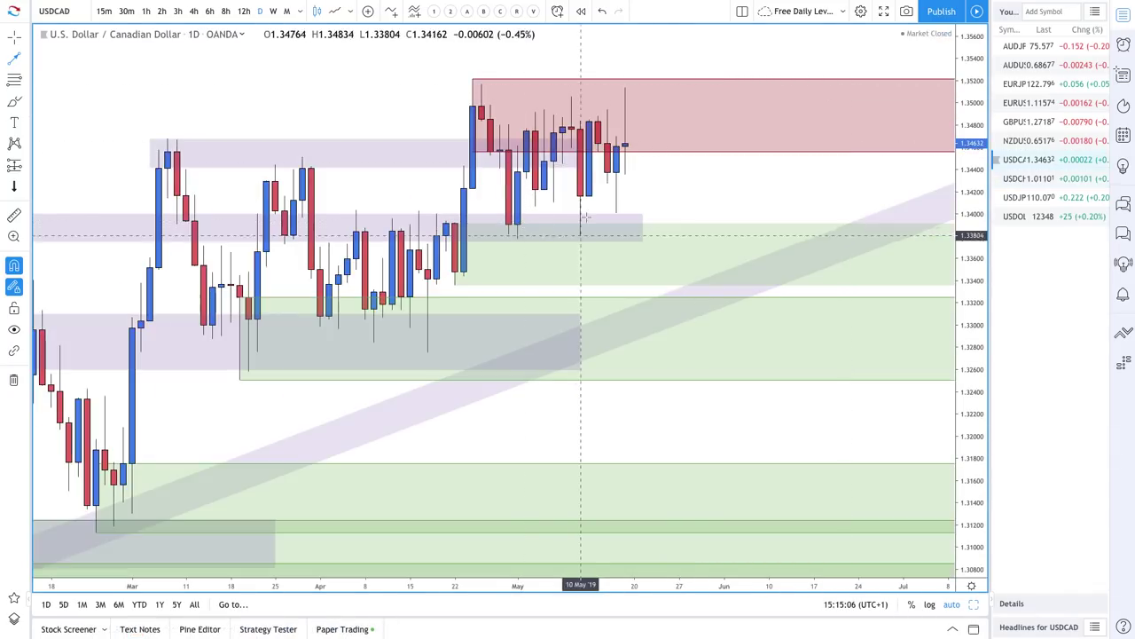
click(14, 62)
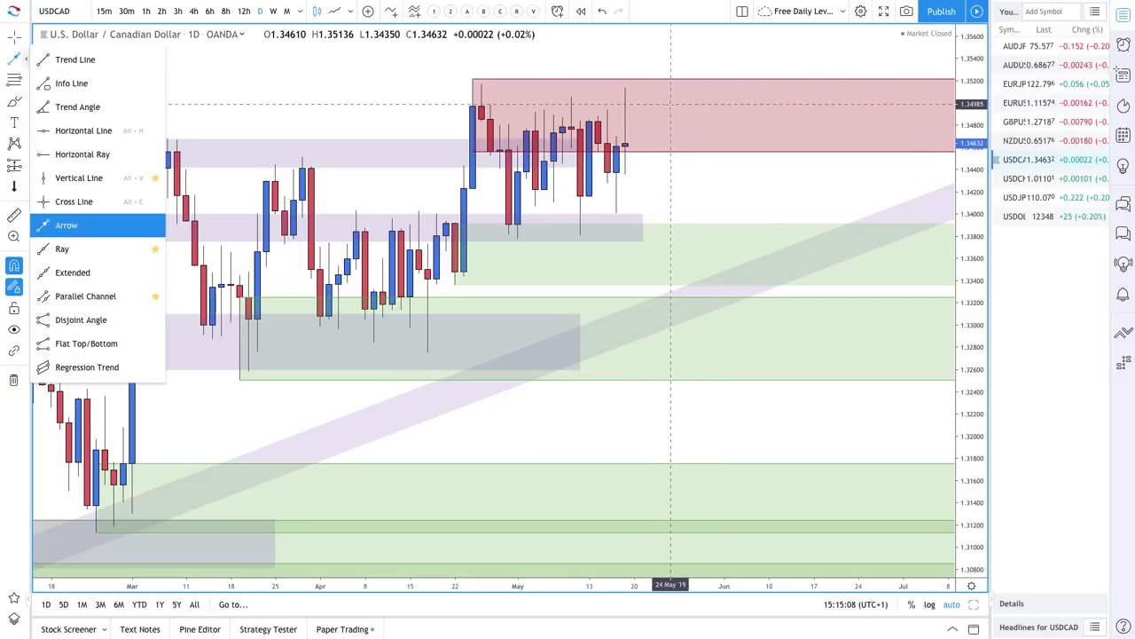
click(654, 94)
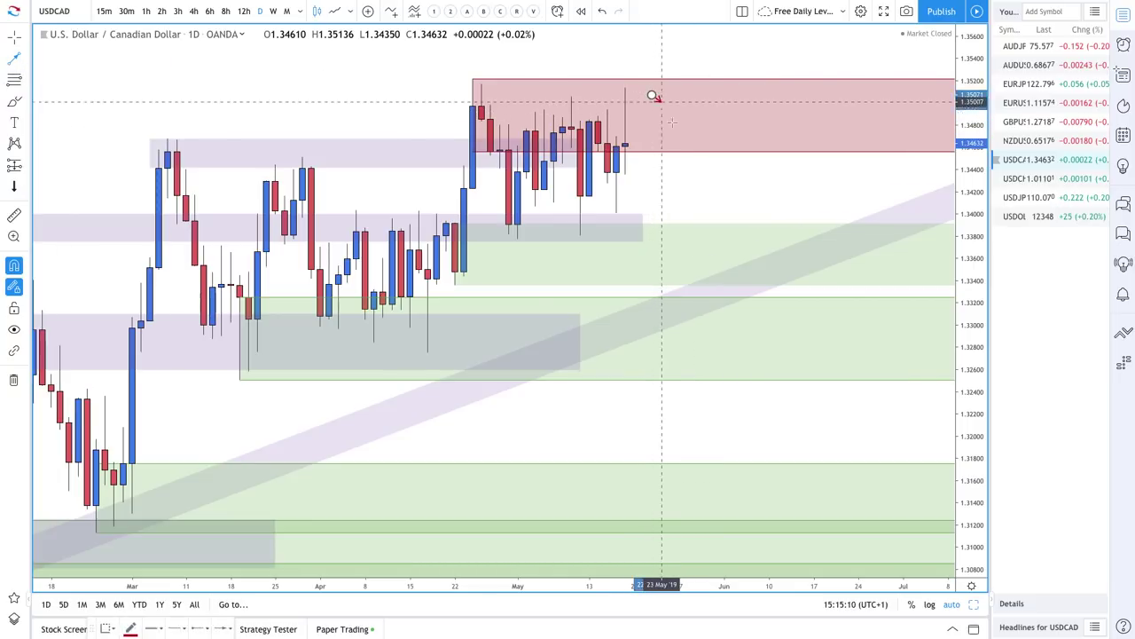
click(695, 166)
Draw an upward arrow from the 17 May candle at about 1.34610 to the start of the downward arrow at about 1.35053.
scroll(685, 223, down, 2)
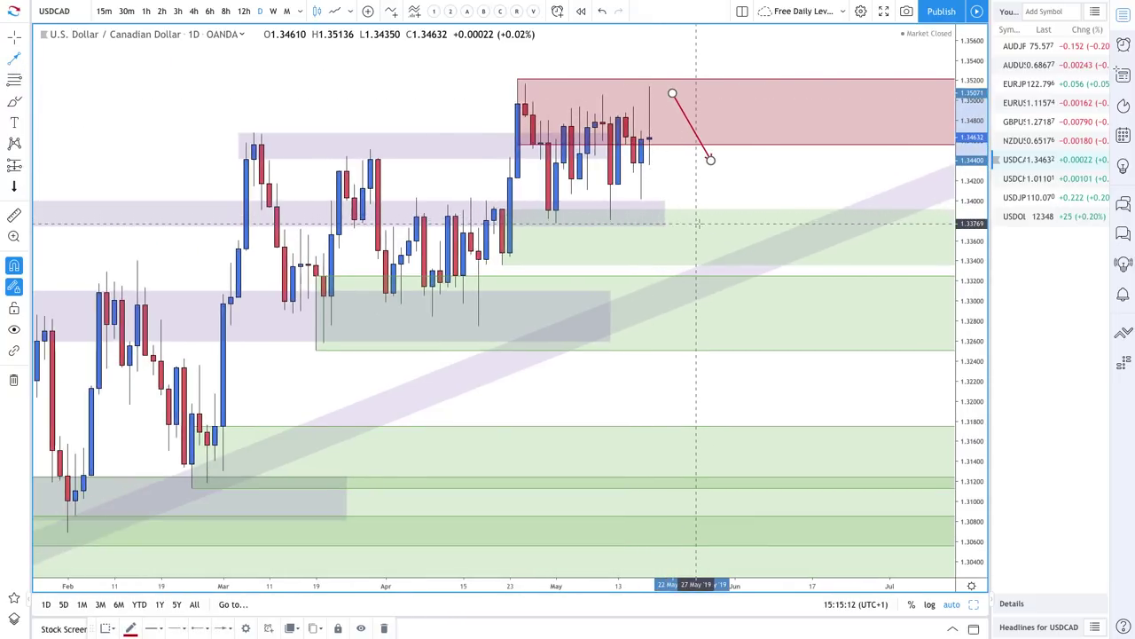
scroll(697, 224, down, 2)
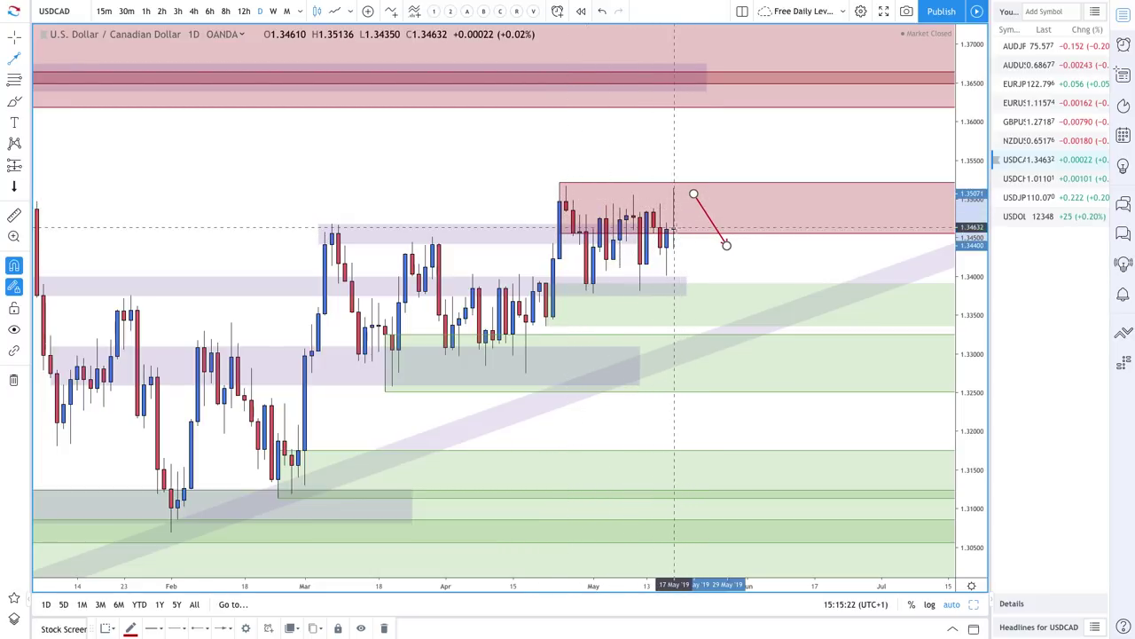
click(674, 229)
click(692, 196)
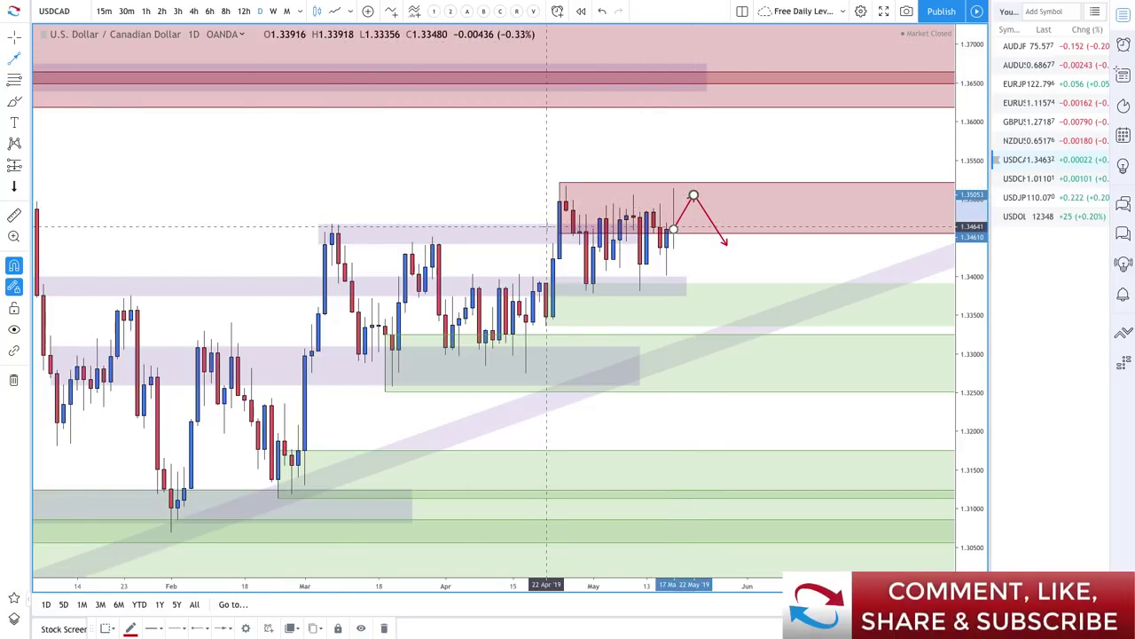
Draw arrows from the 17 May candle at about 1.34610 down to about 1.33463 on 31 May and up to about 1.34205 on 11 June.
click(14, 57)
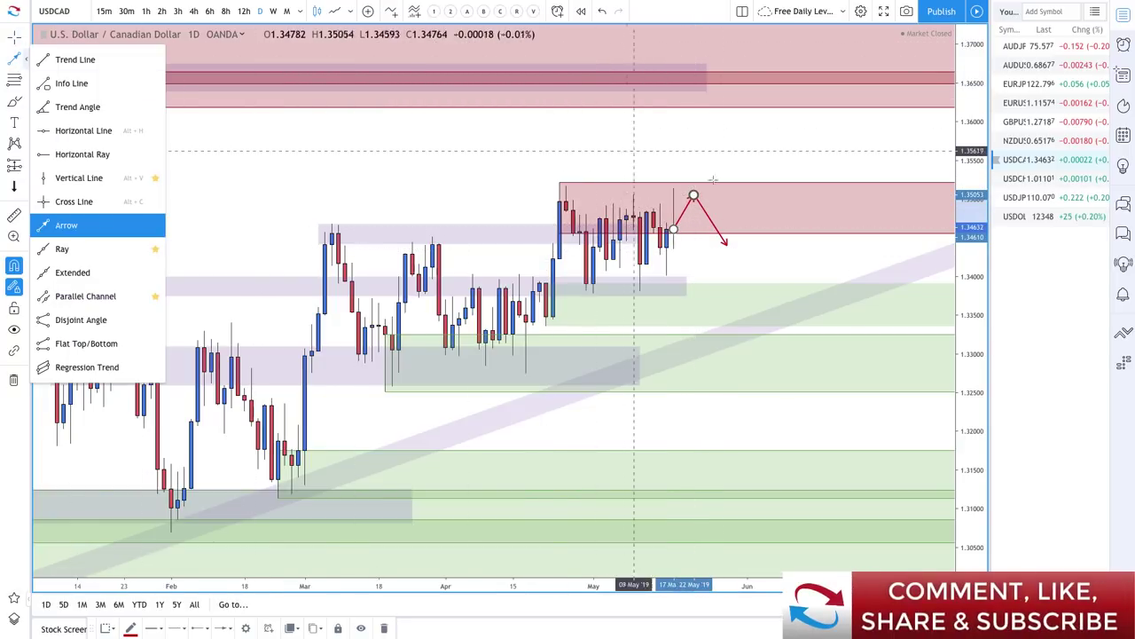
click(694, 195)
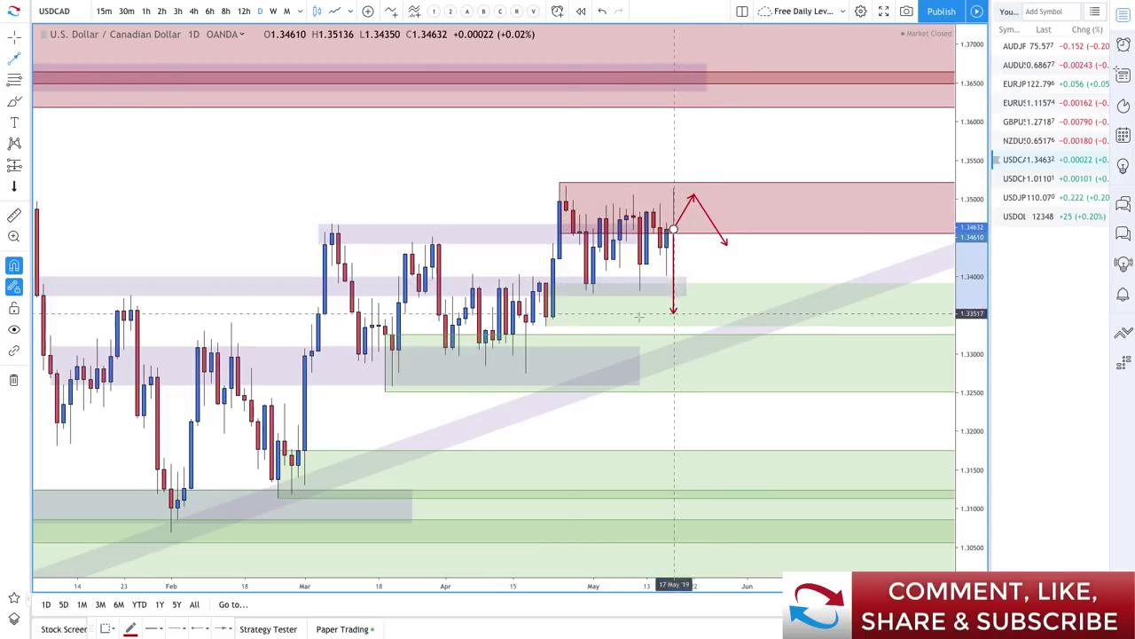
click(739, 321)
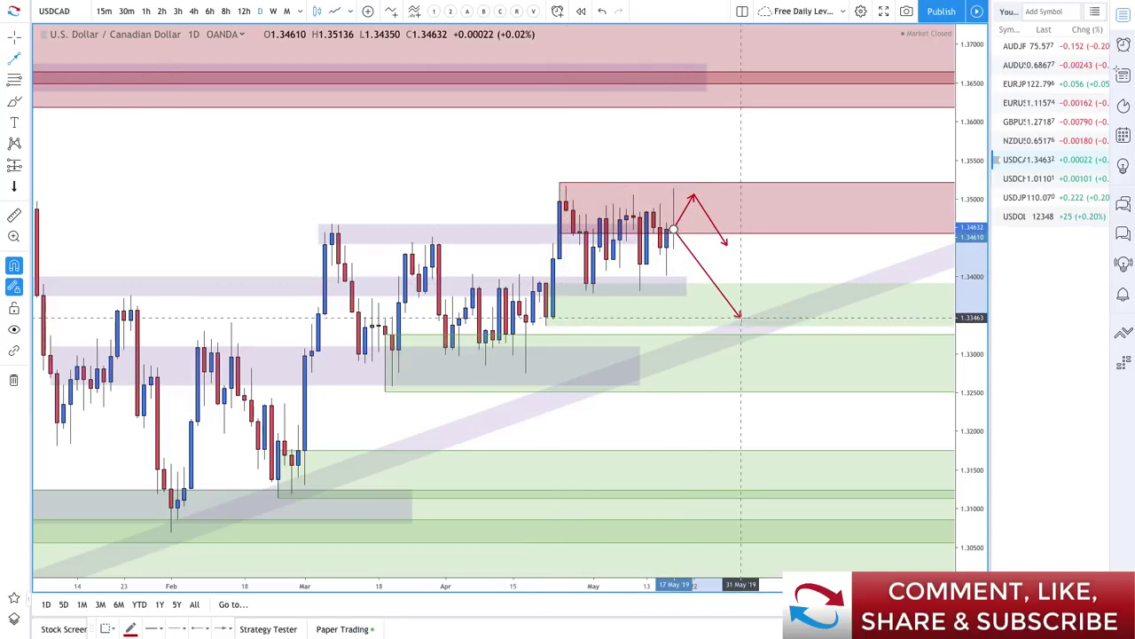
double_click(787, 262)
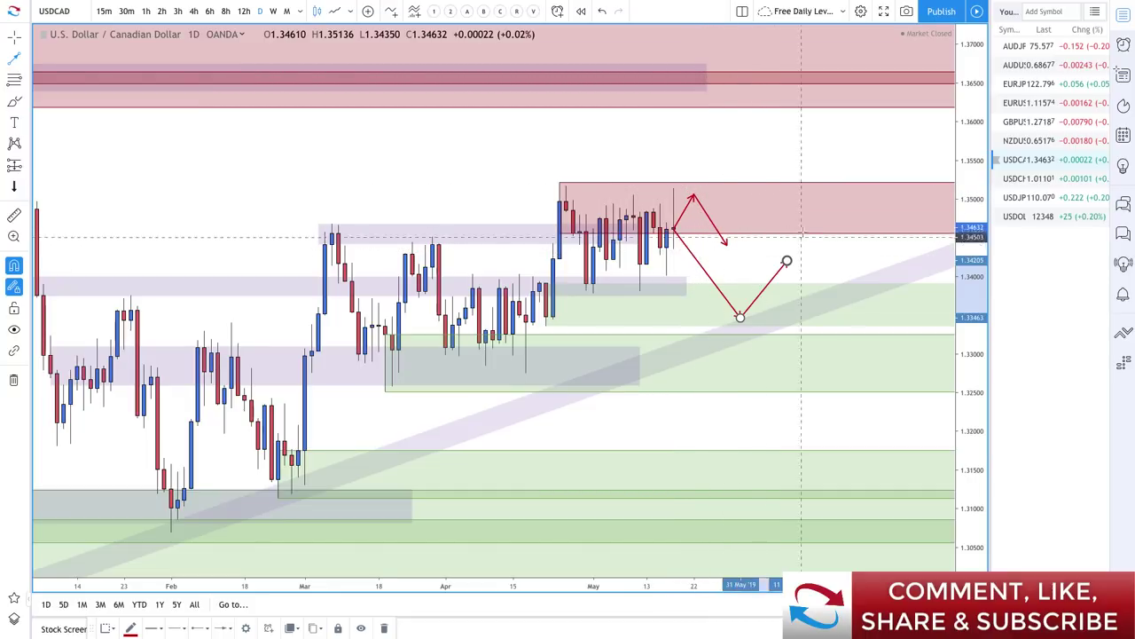
scroll(761, 239, down, 4)
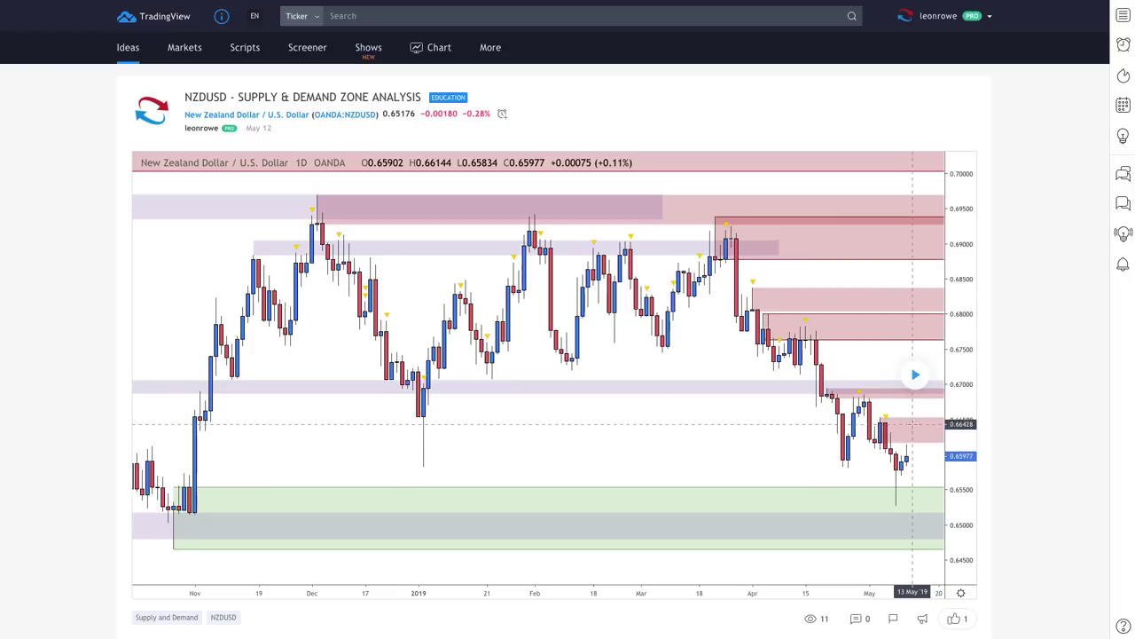
Play the published NZDUSD supply and demand idea and load the NZDUSD daily chart.
click(915, 376)
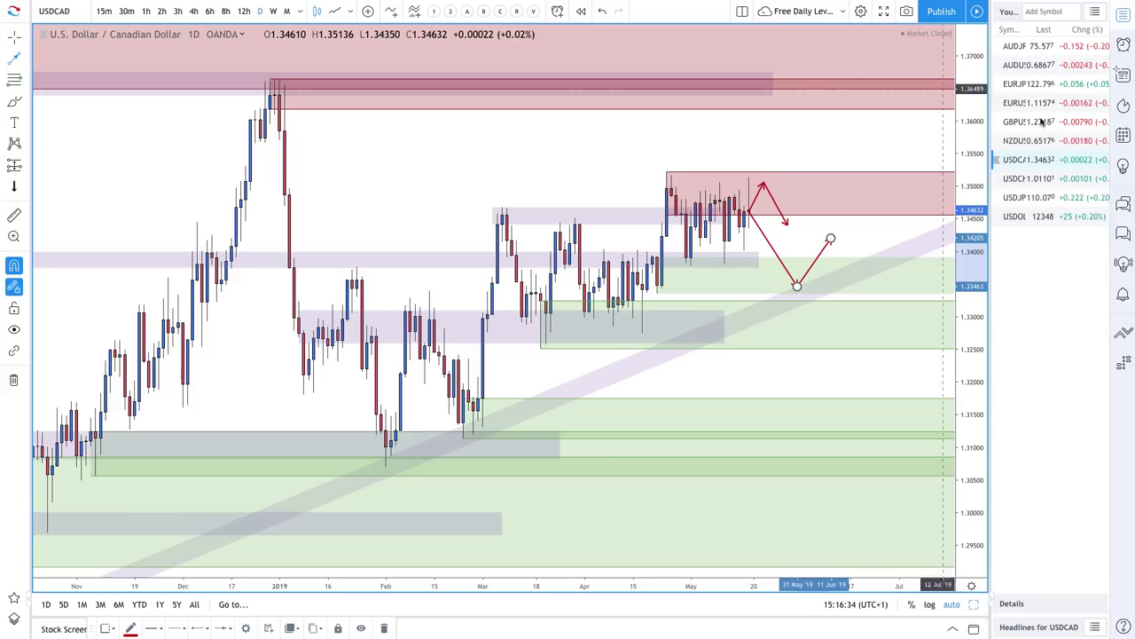
click(1028, 140)
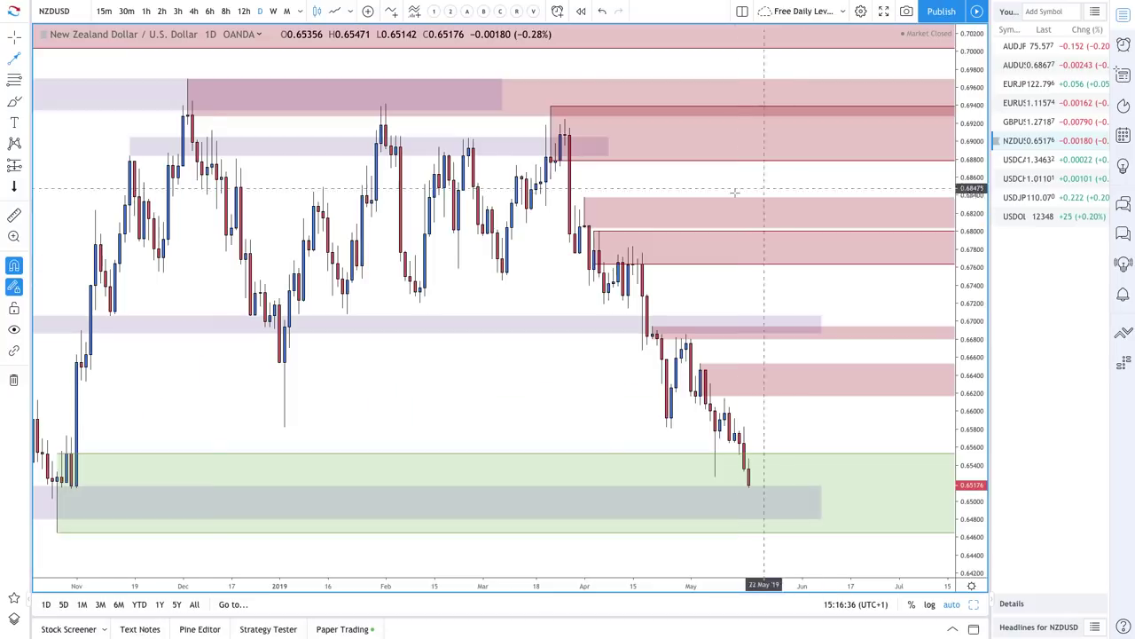
Draw an upward arrow from the 17 May candle at about 0.65142 to about 0.65807 on 4 June.
scroll(702, 470, down, 2)
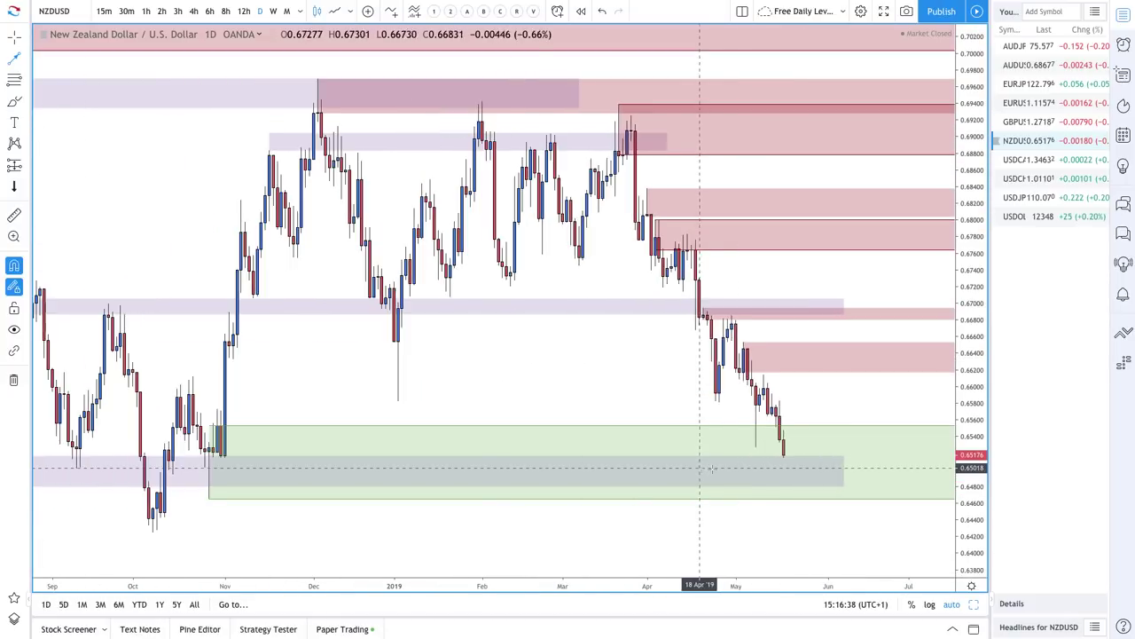
click(783, 457)
click(832, 403)
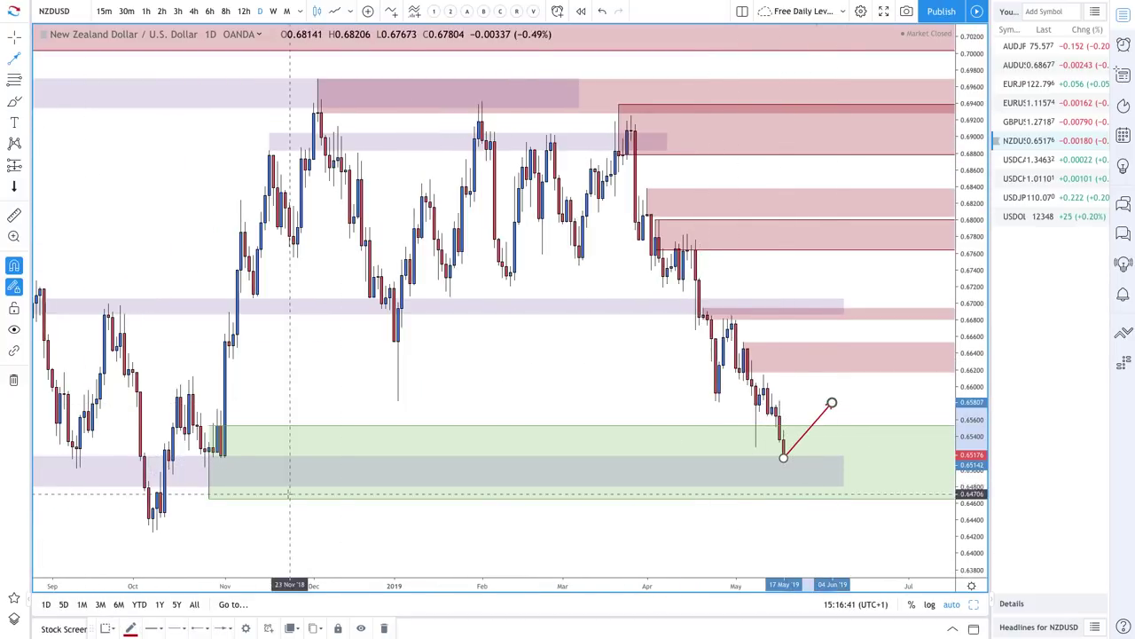
Draw a zone at the October 2018 low from about 0.64728 to 0.64244 and apply the Demand Zone template.
click(14, 79)
click(160, 492)
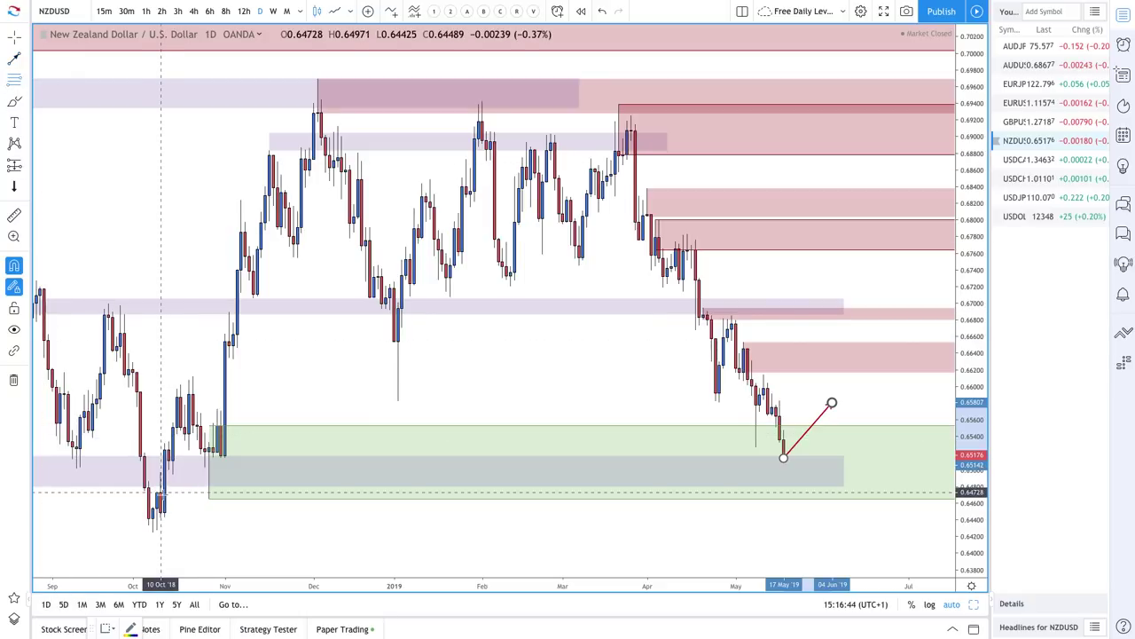
click(153, 531)
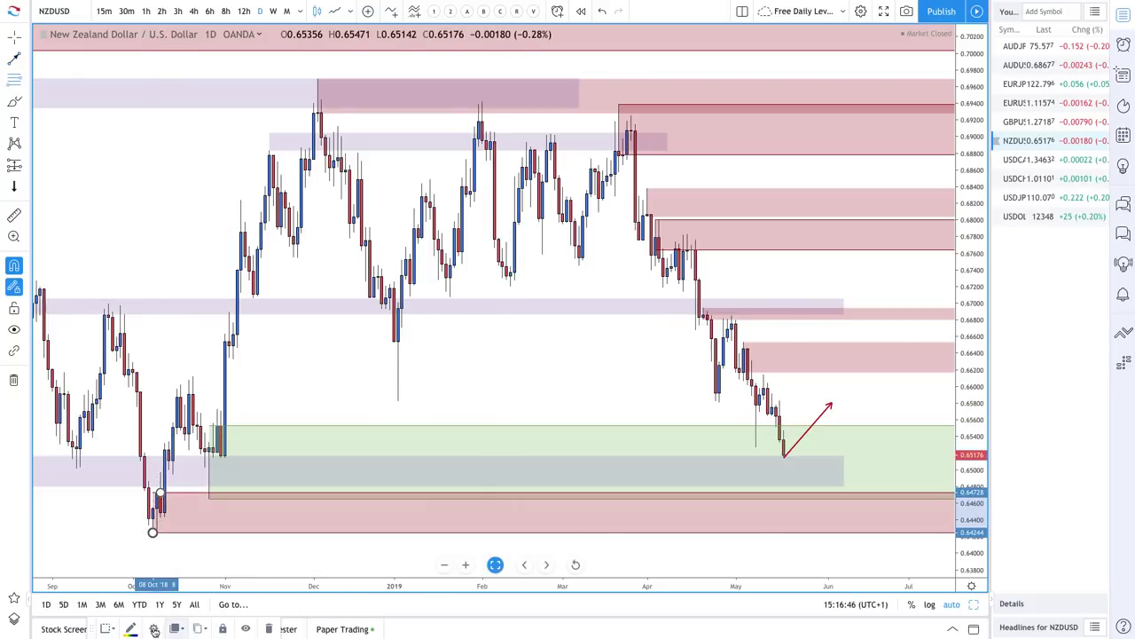
click(107, 629)
click(160, 499)
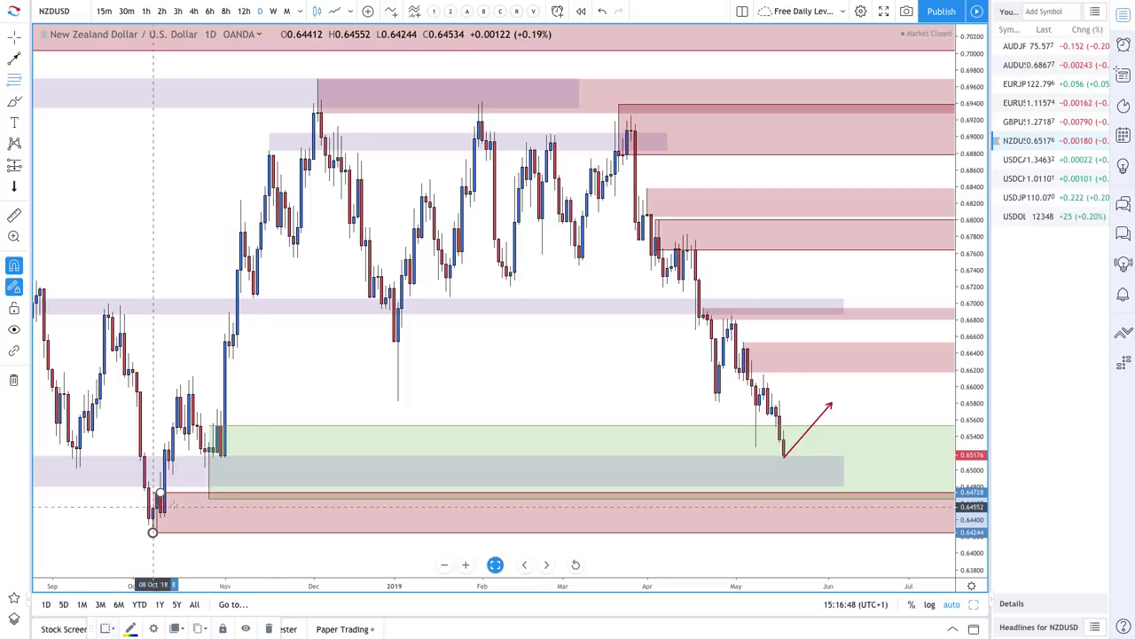
scroll(530, 465, down, 2)
scroll(531, 466, down, 3)
scroll(528, 468, up, 4)
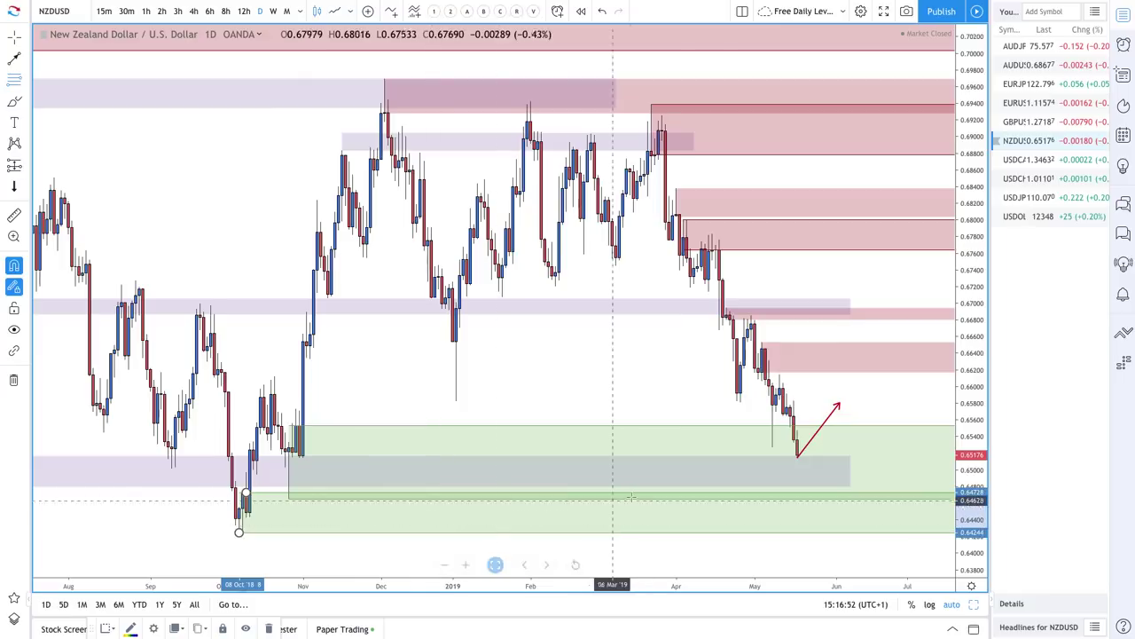
Draw an upward arrow from about 0.64436 on 27 May in the new demand zone to about 0.65125 on 11 June.
click(818, 515)
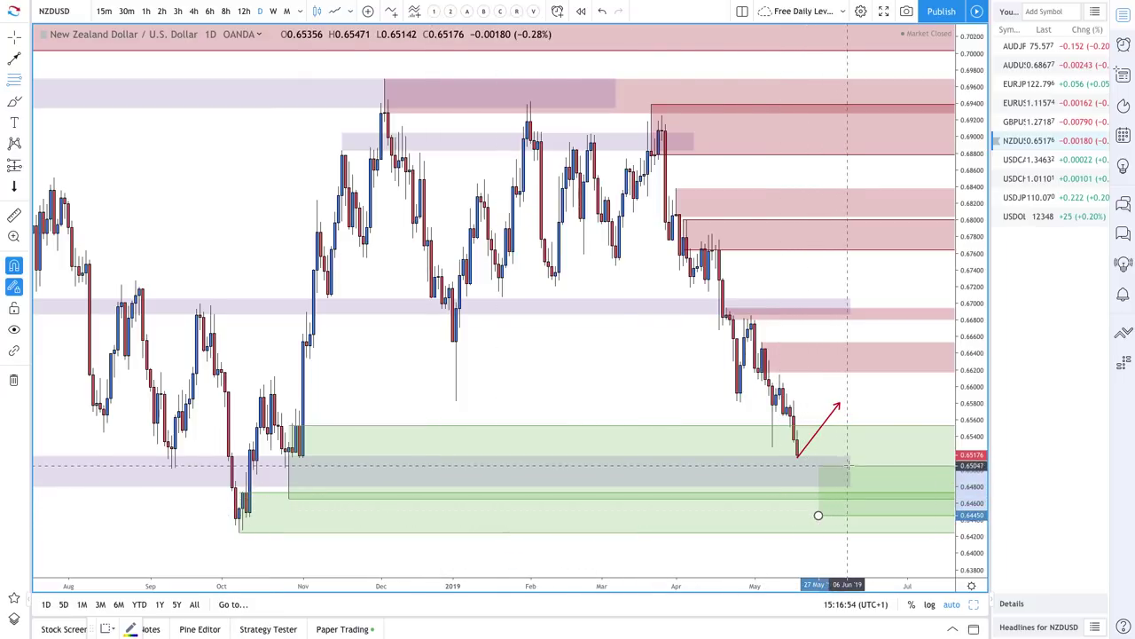
key(Escape)
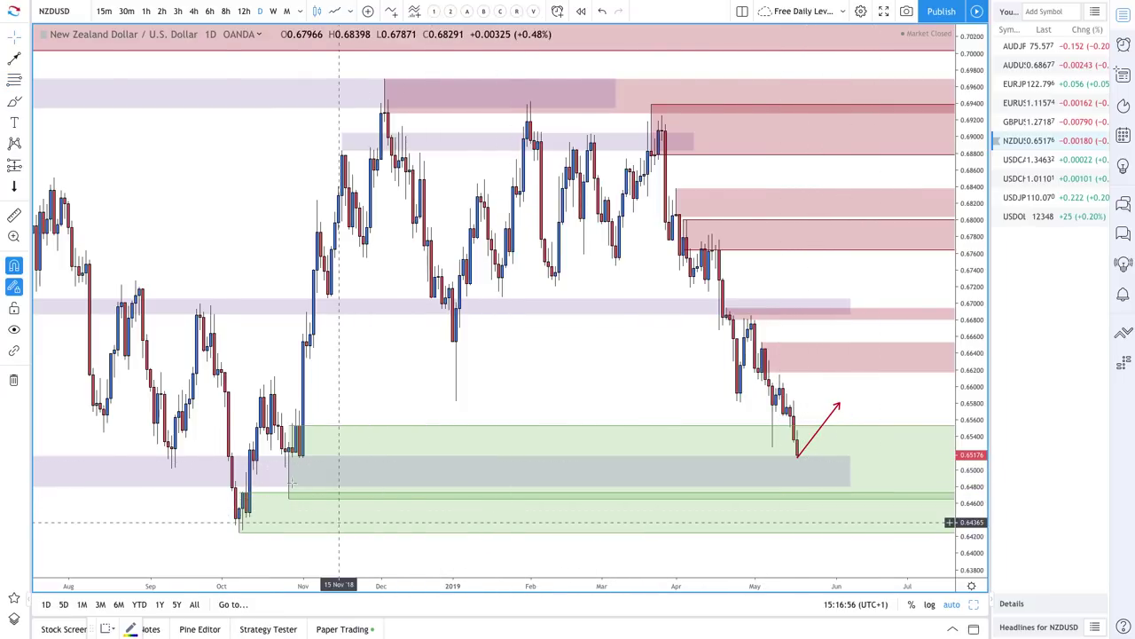
click(11, 58)
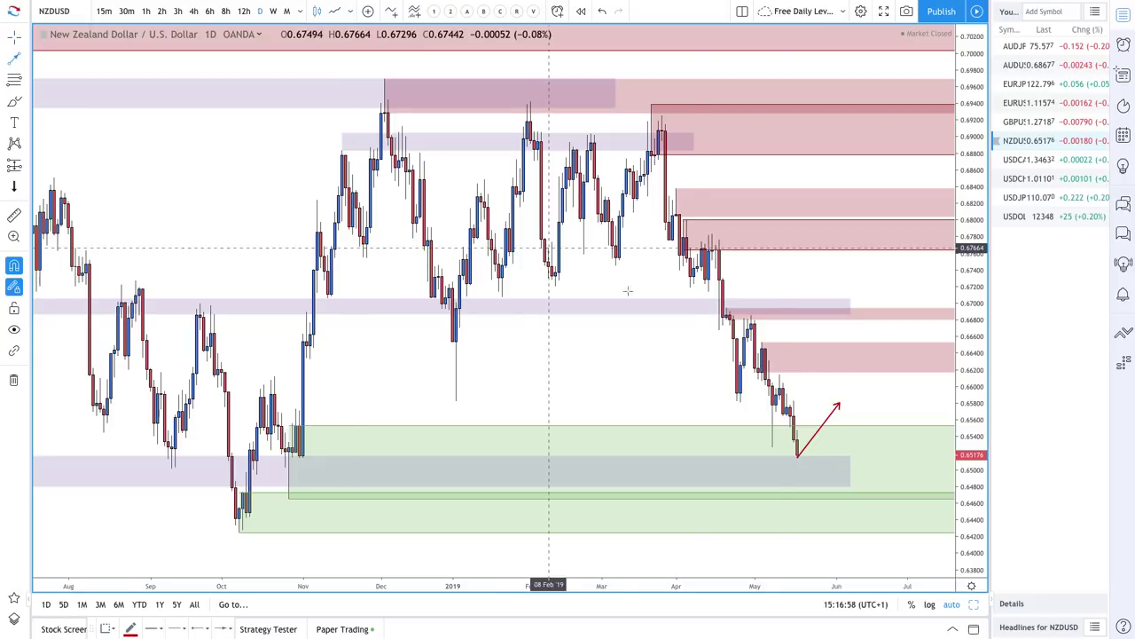
click(818, 514)
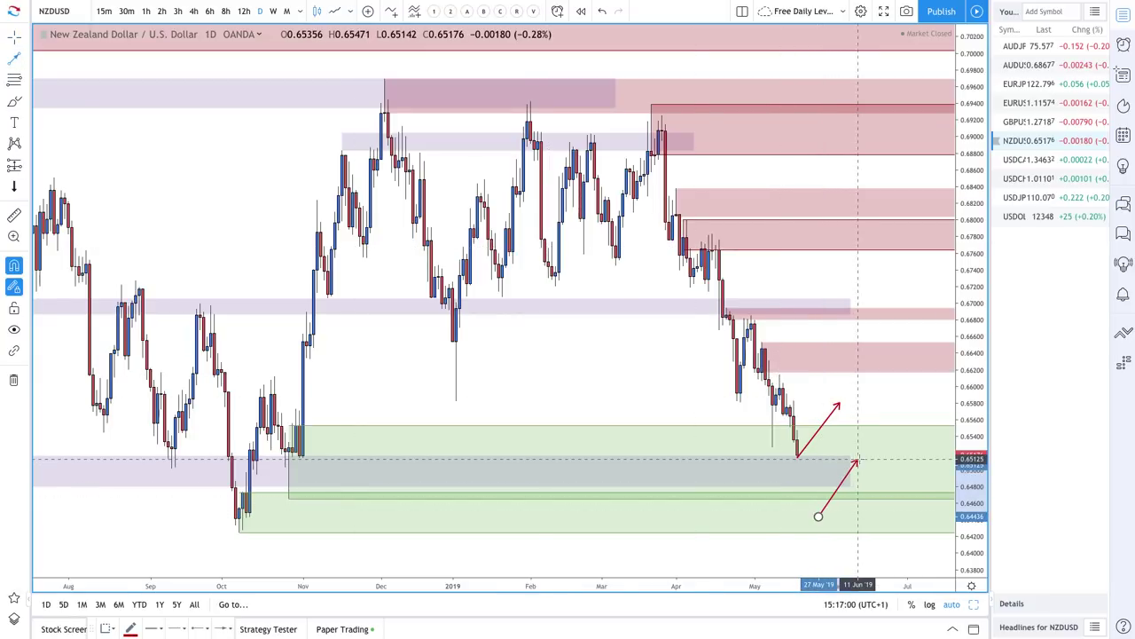
click(857, 459)
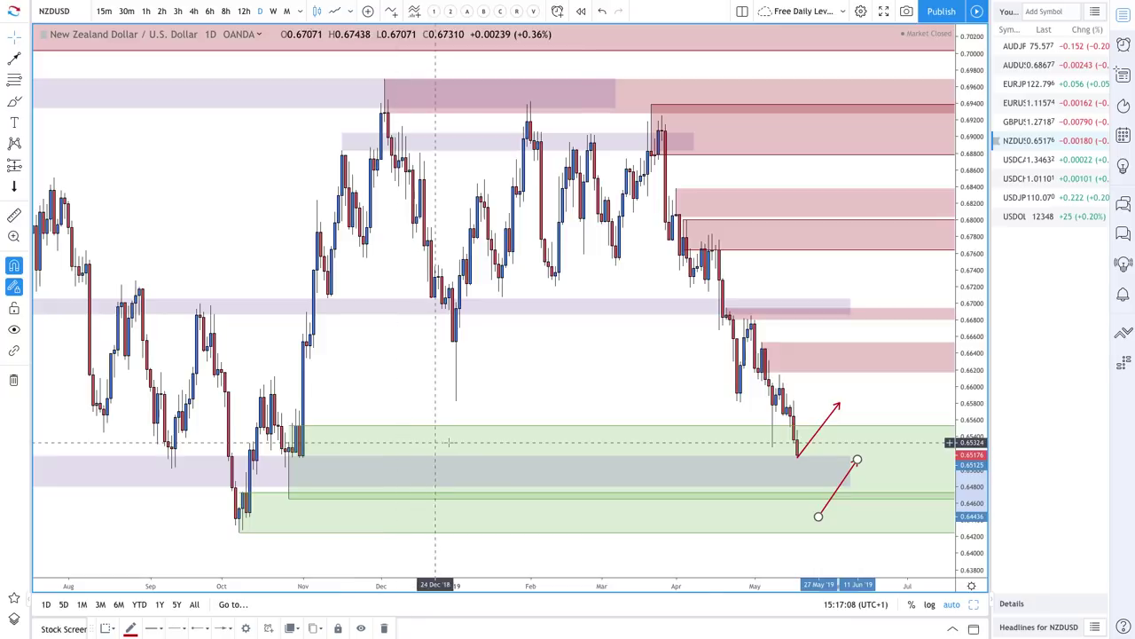
Draw two zones with the Supply Zone template, from about 0.65673 to 0.65915 at 14 May and from 0.65978 to 0.66144 at 10 May.
click(13, 81)
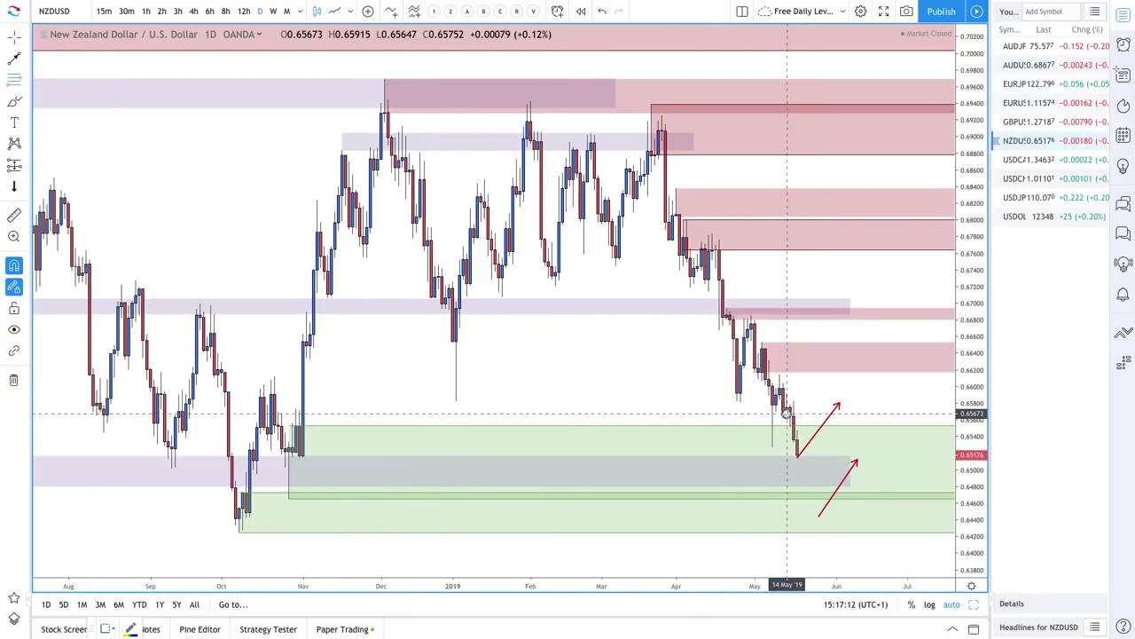
drag(786, 412, 786, 393)
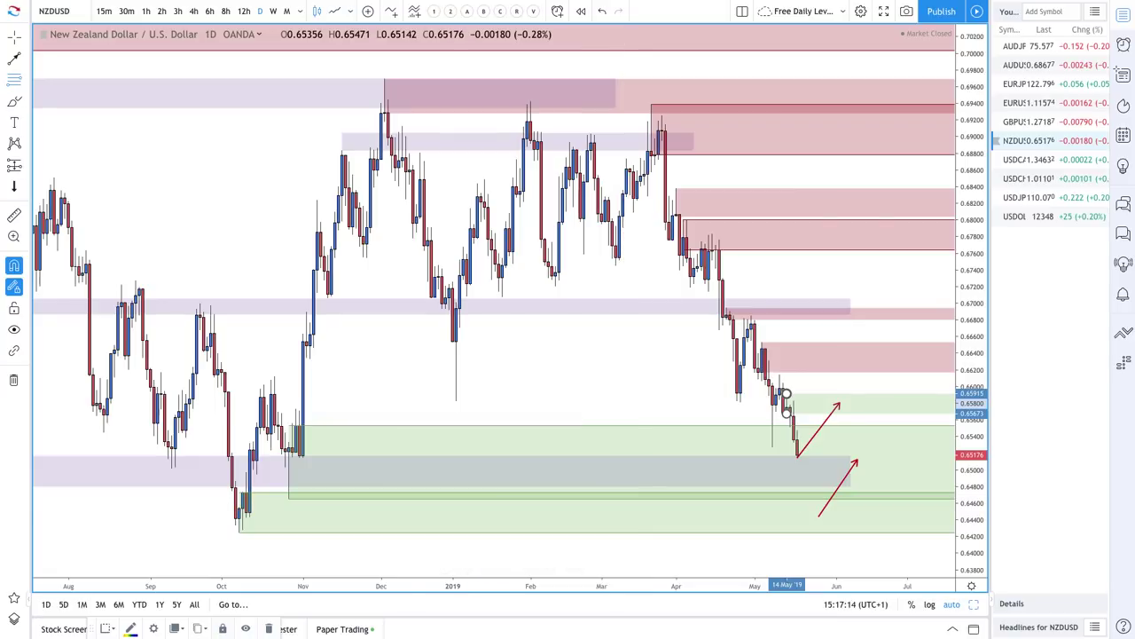
click(108, 629)
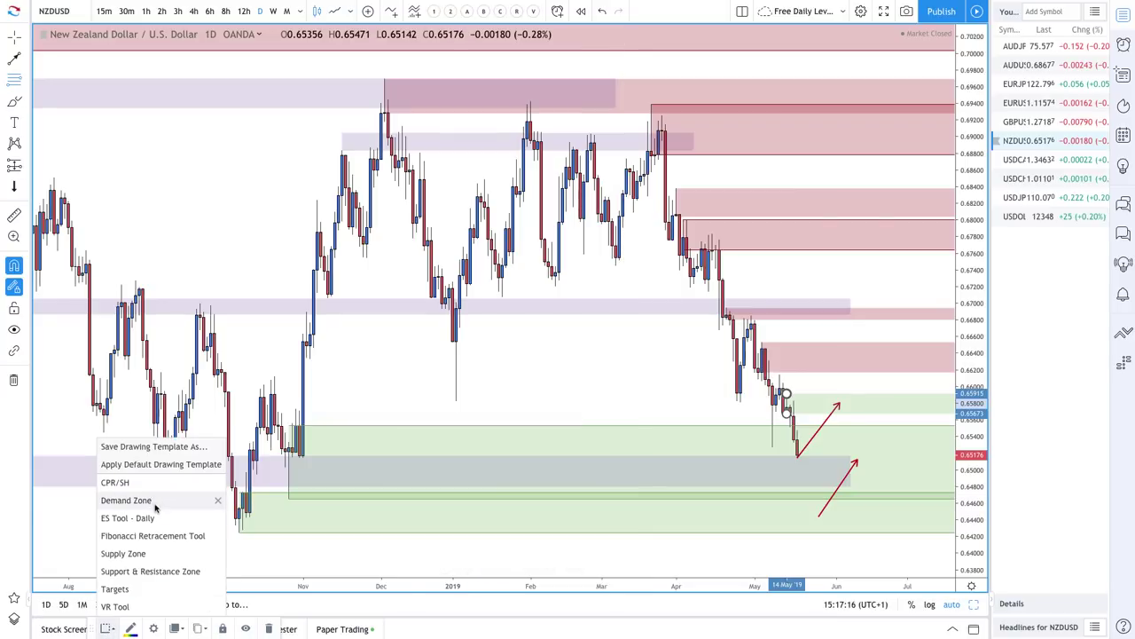
click(133, 553)
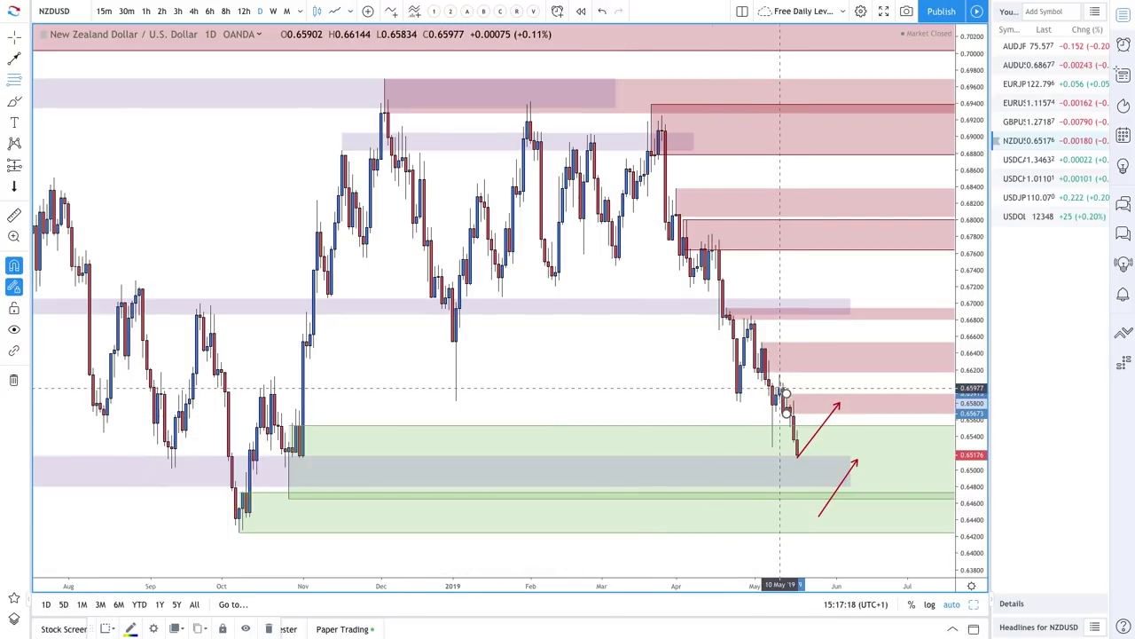
drag(786, 393, 779, 386)
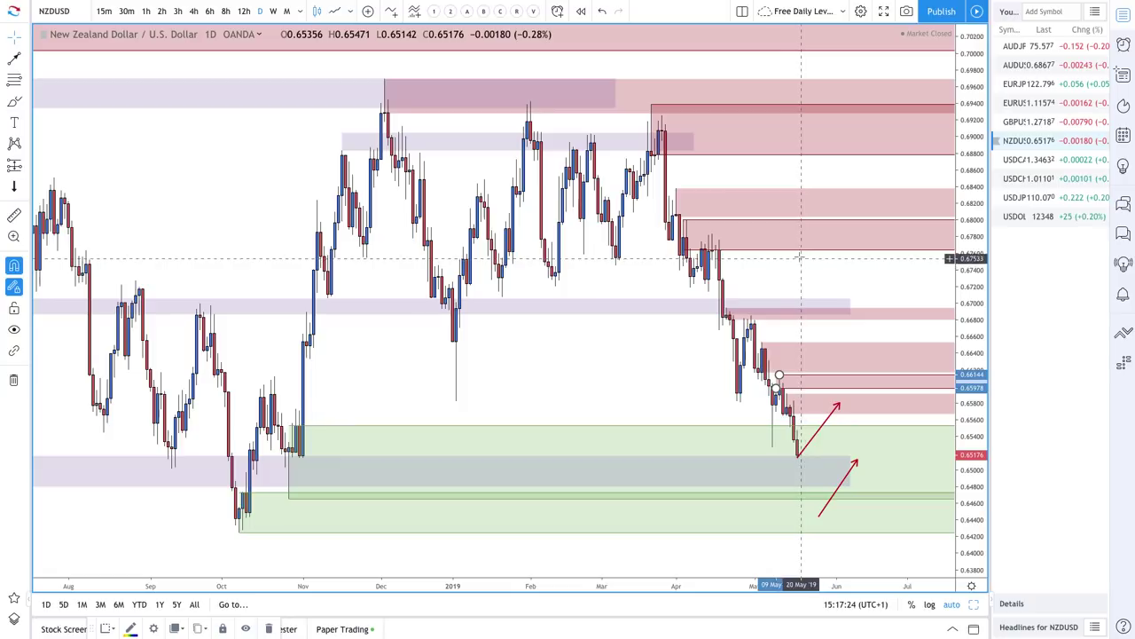
Delete the four older supply zones lying between about 0.676 and 0.697.
click(794, 252)
key(Delete)
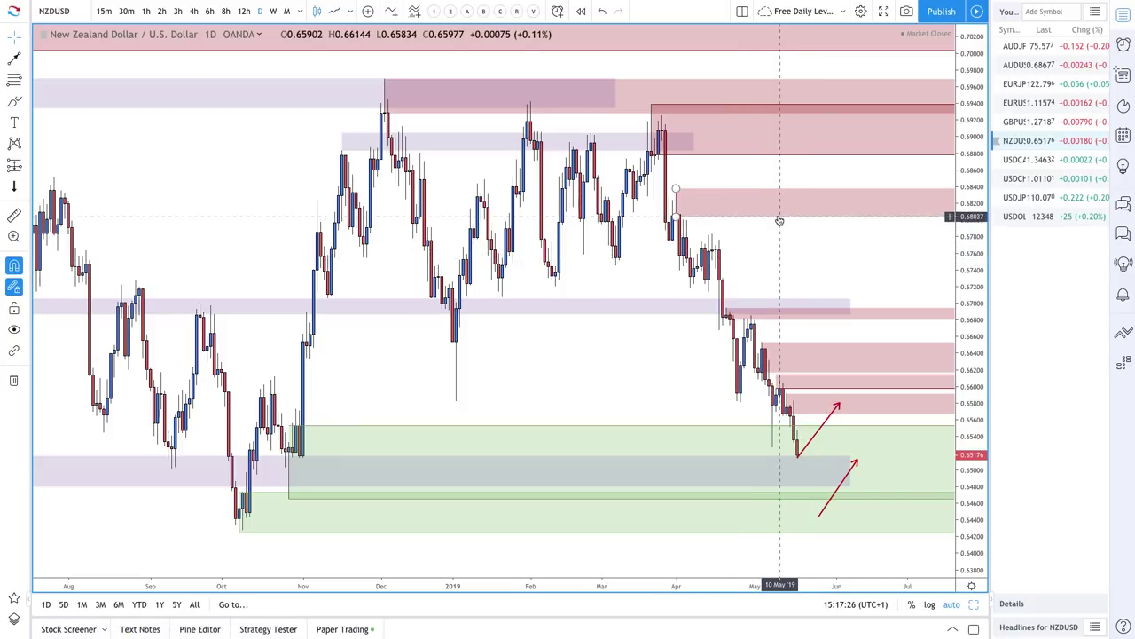
click(777, 220)
key(Delete)
click(773, 156)
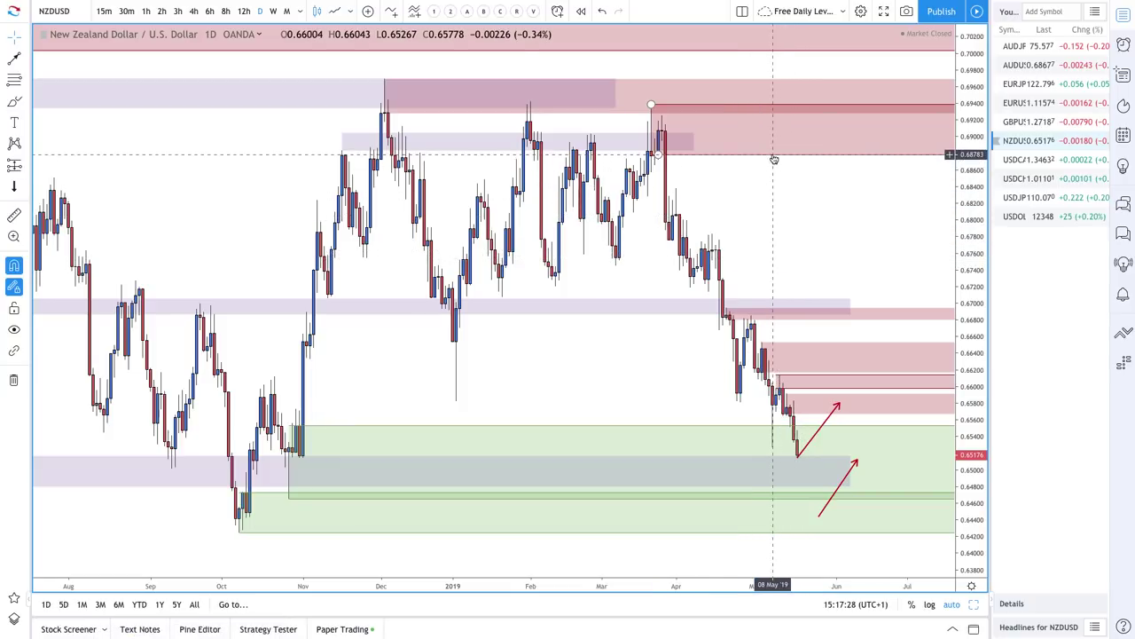
key(Delete)
click(765, 113)
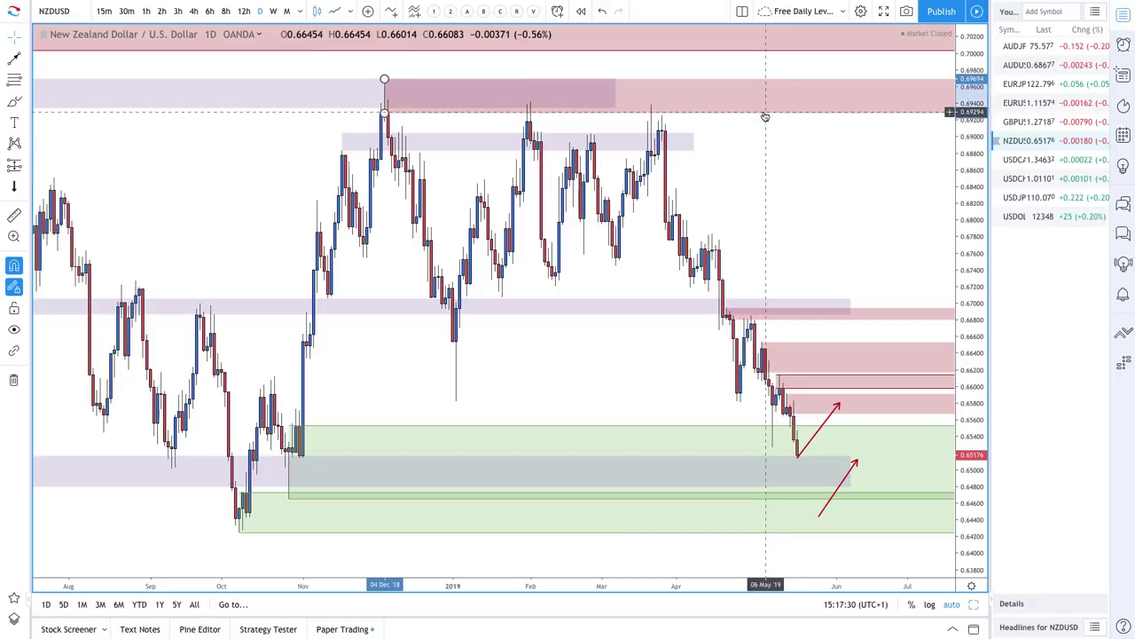
key(Delete)
Delete the two purple support and resistance zones near 0.690 and 0.695, and extend the one near 0.670 to 9 July 2019.
scroll(728, 173, up, 2)
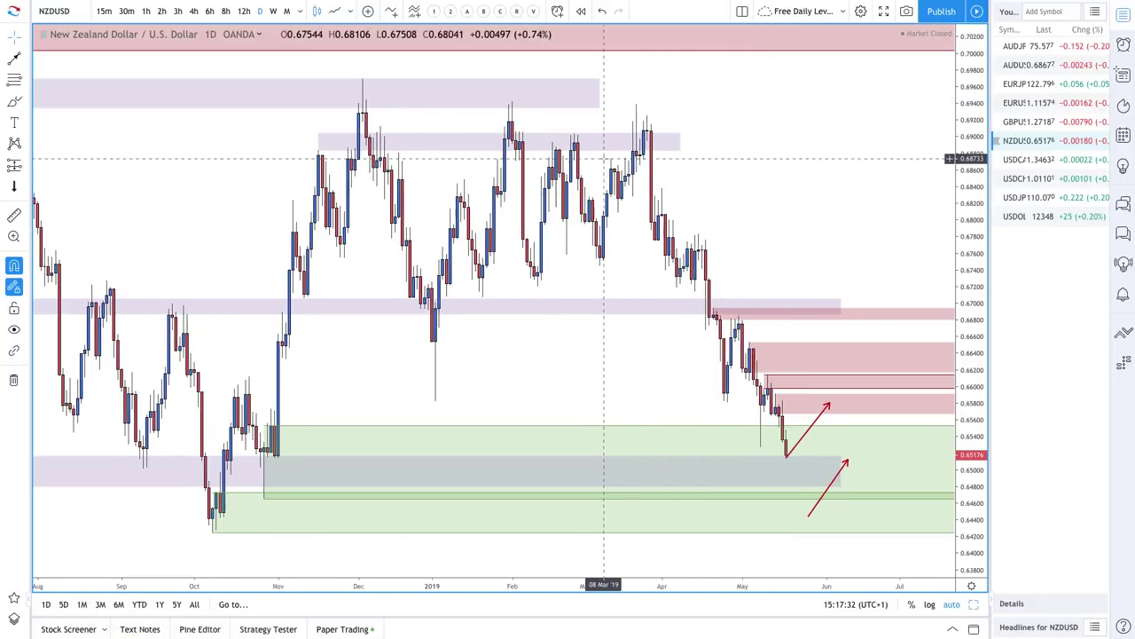
click(594, 153)
key(Delete)
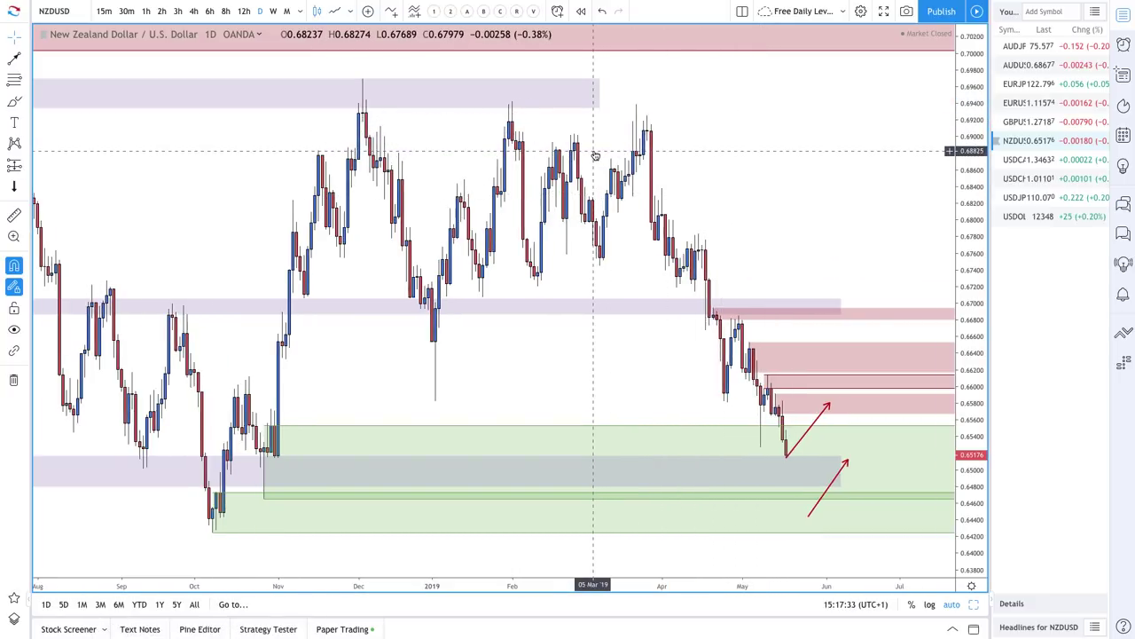
click(564, 110)
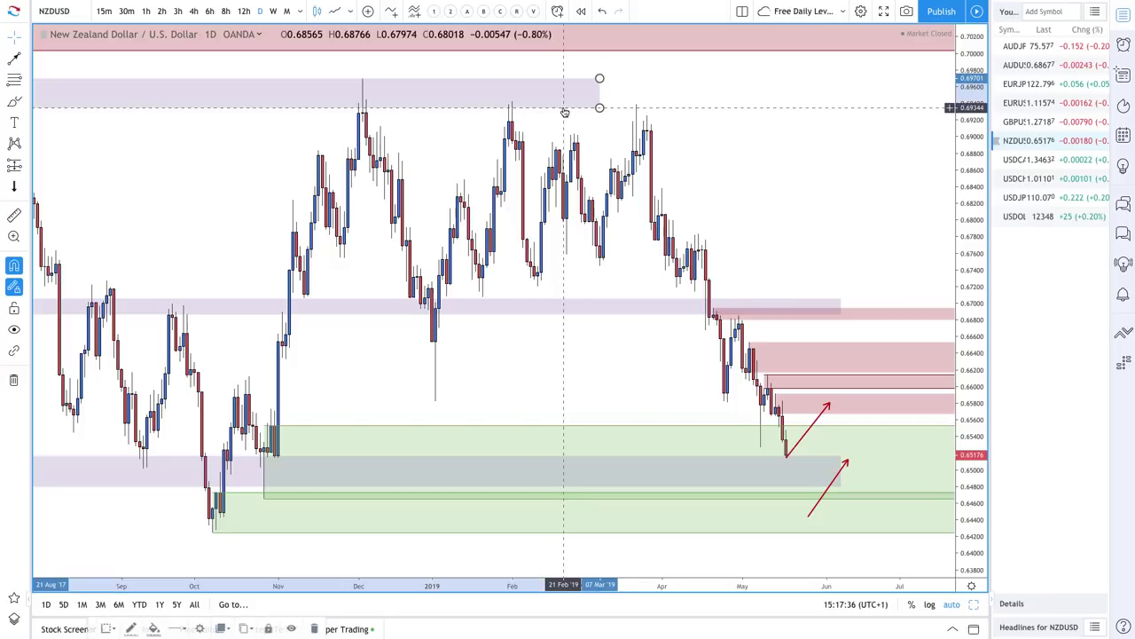
key(Delete)
drag(837, 302, 921, 298)
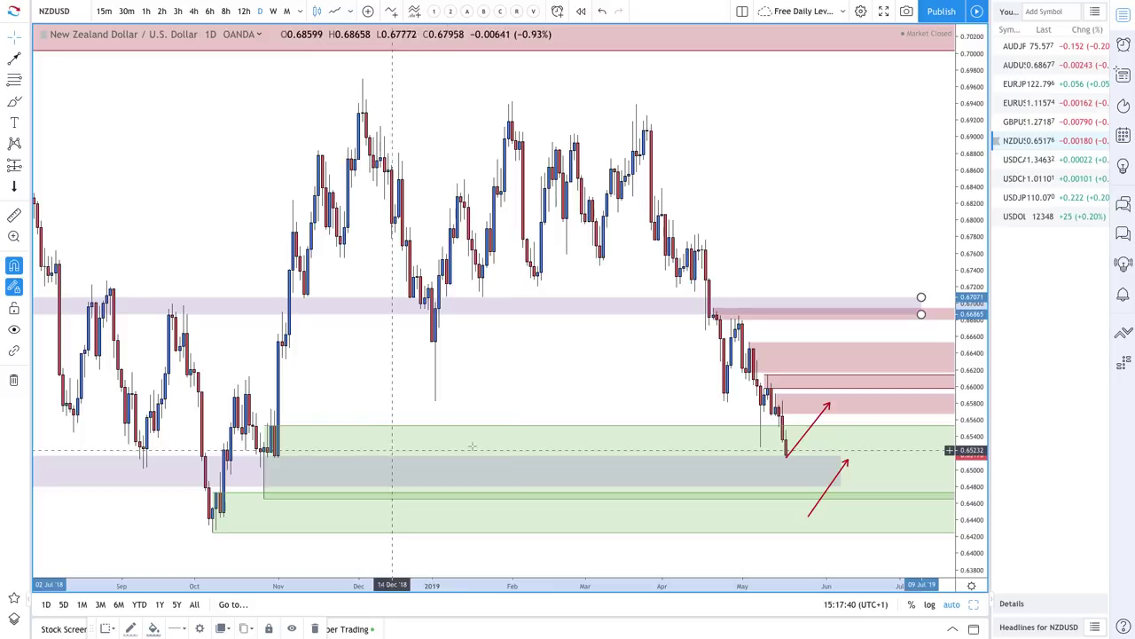
scroll(768, 397, up, 3)
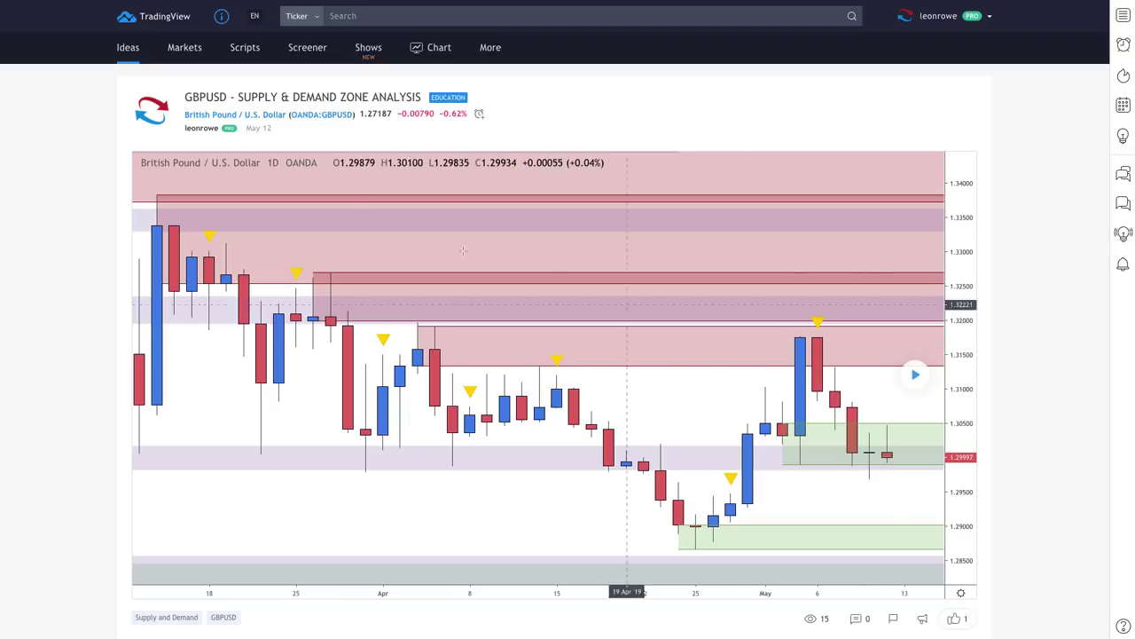
Play the published GBPUSD supply and demand idea and load the GBPUSD daily chart.
click(913, 376)
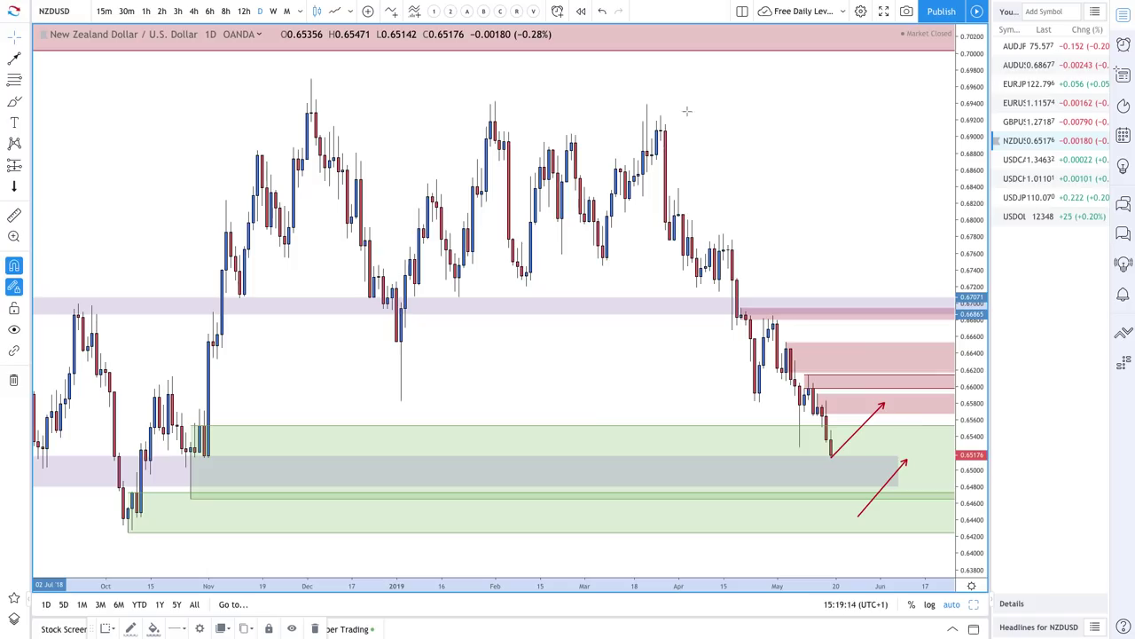
click(1020, 122)
scroll(850, 352, up, 2)
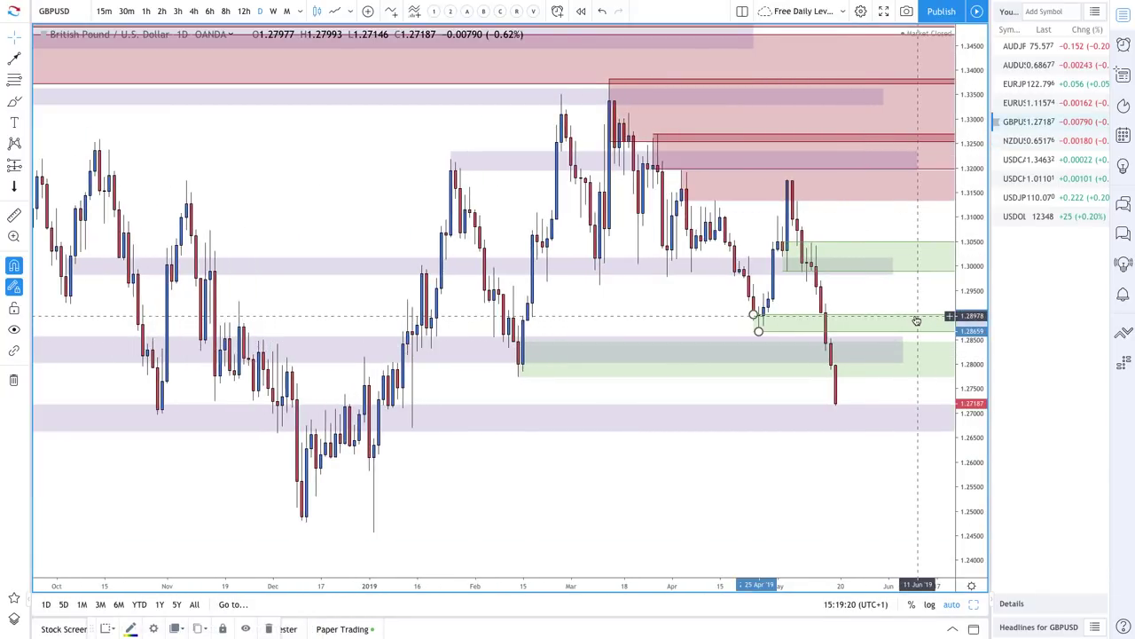
Delete the three green demand zones lying between about 1.278 and 1.305.
key(Delete)
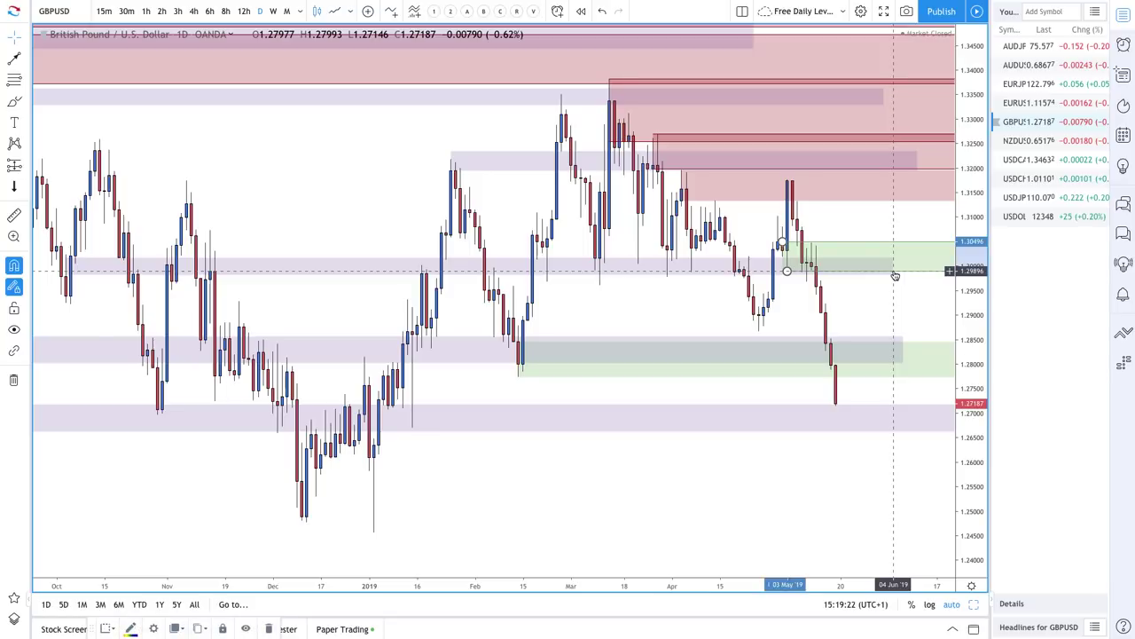
key(Delete)
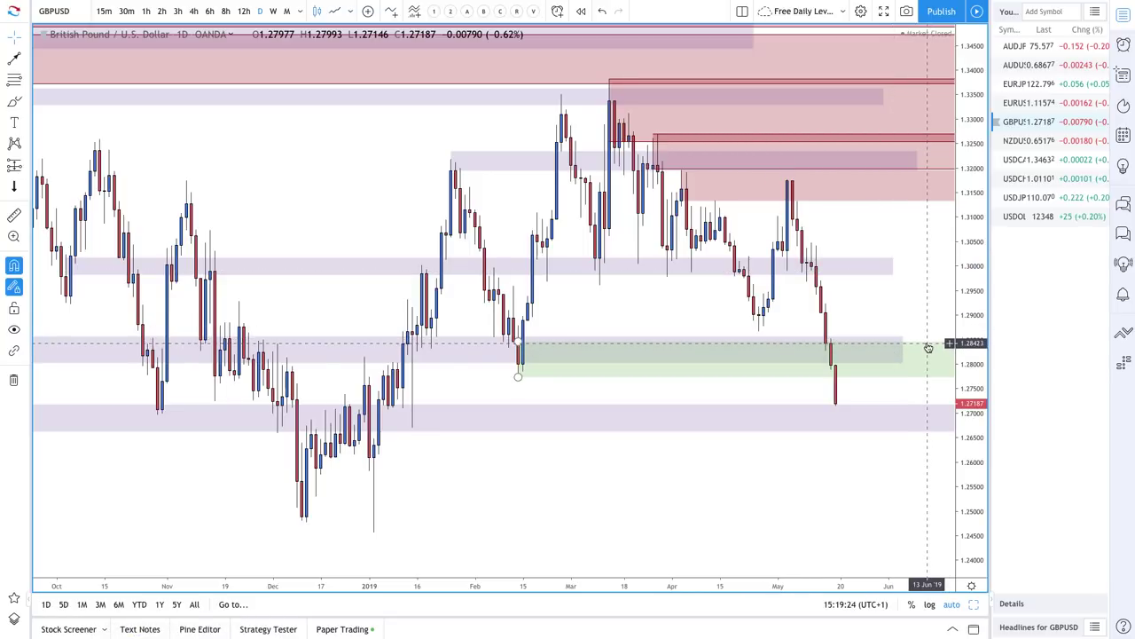
key(Delete)
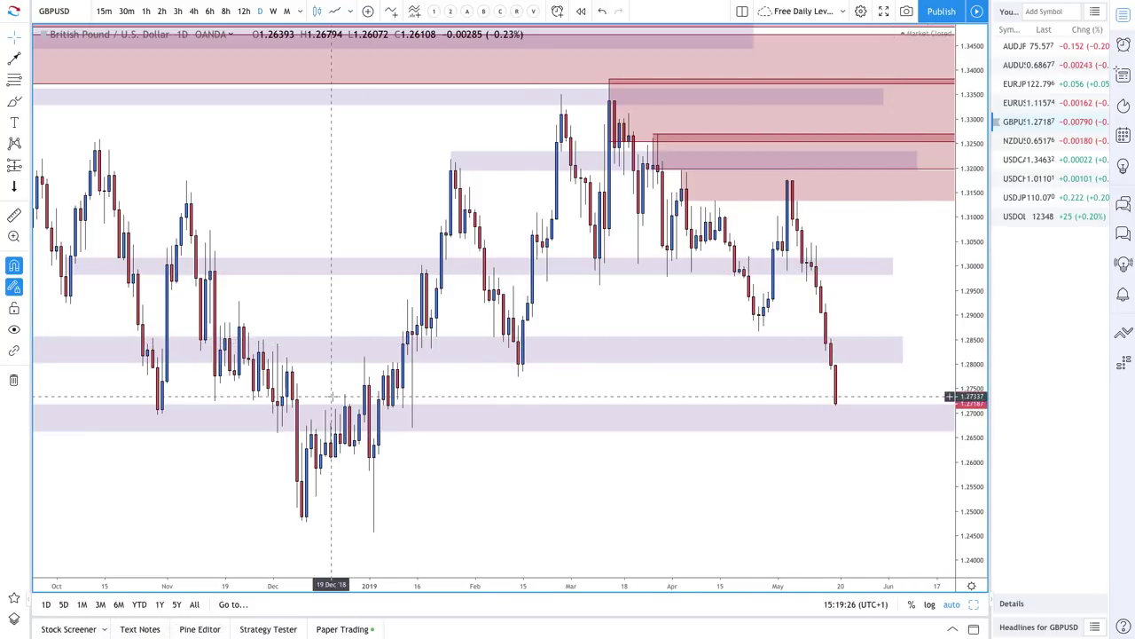
Draw a zone from about 1.27897 down to 1.24560 starting at 3 January 2019 and apply the Demand Zone template.
click(11, 80)
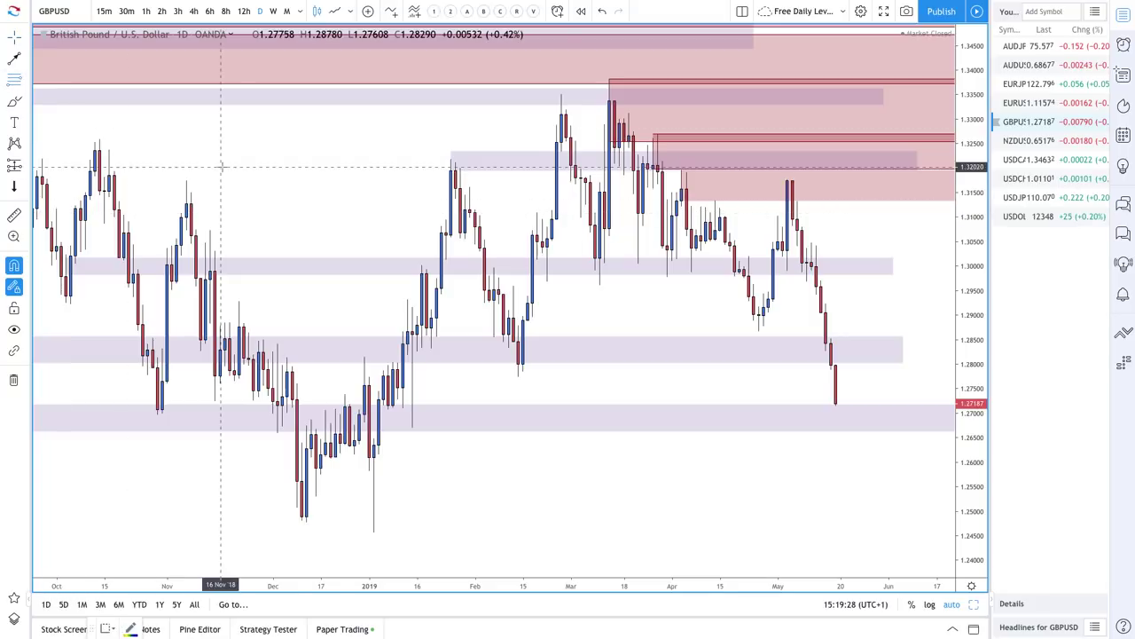
click(398, 369)
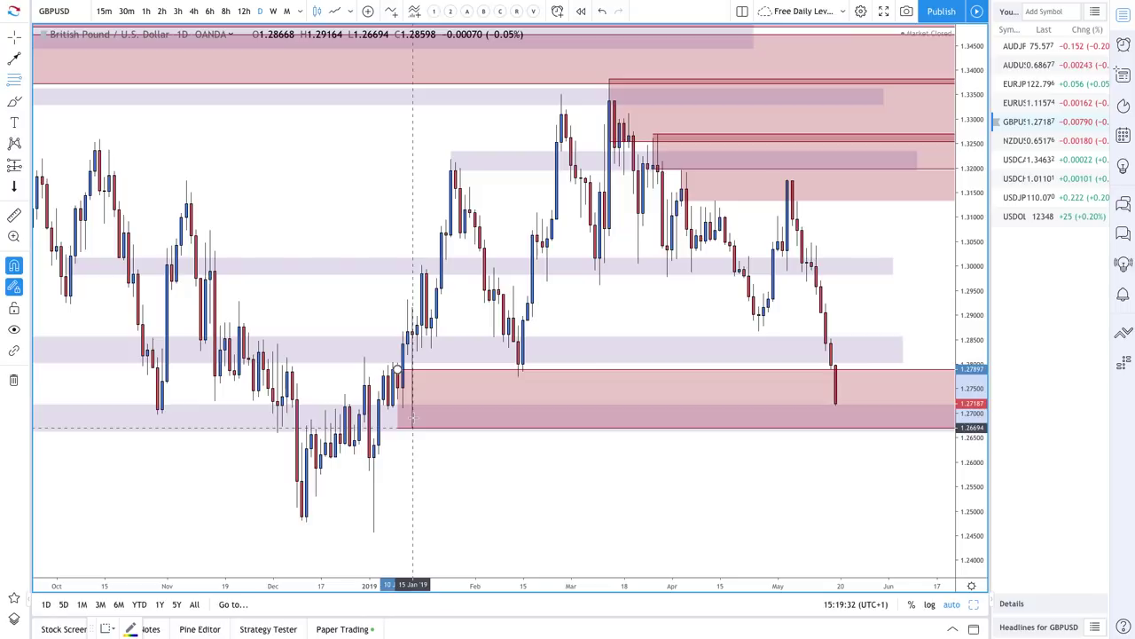
click(411, 428)
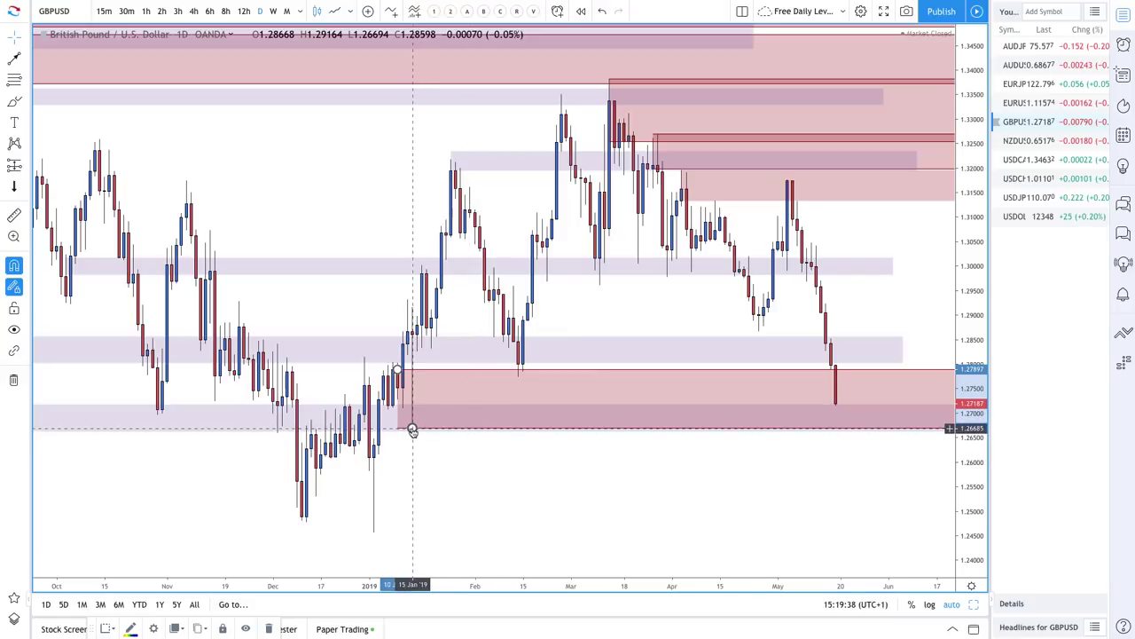
drag(412, 430, 374, 532)
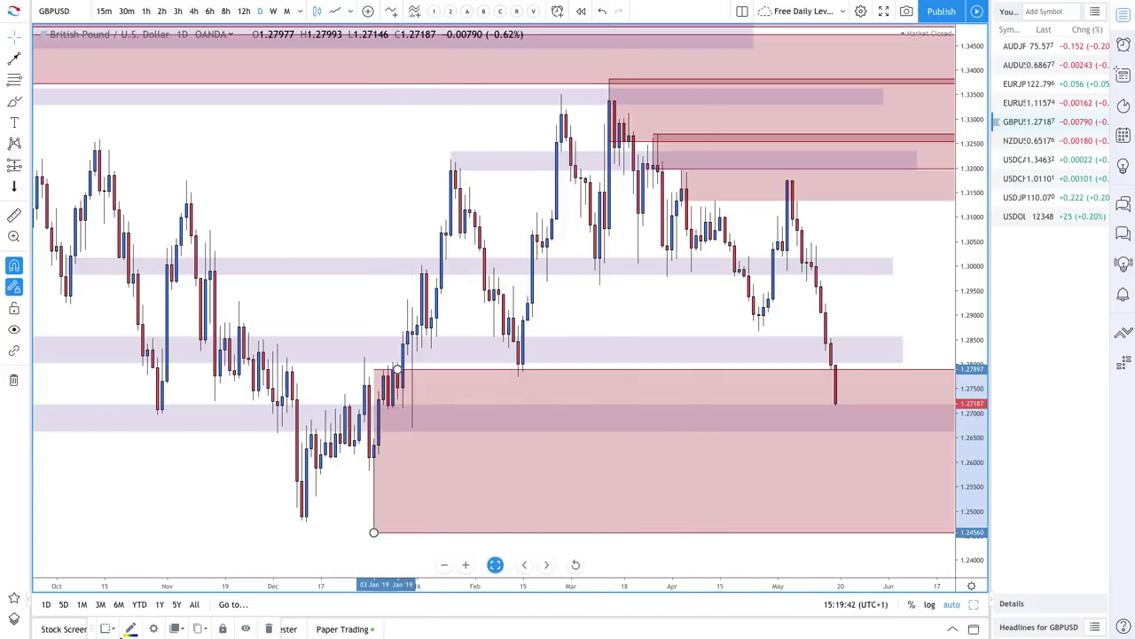
click(106, 630)
click(160, 501)
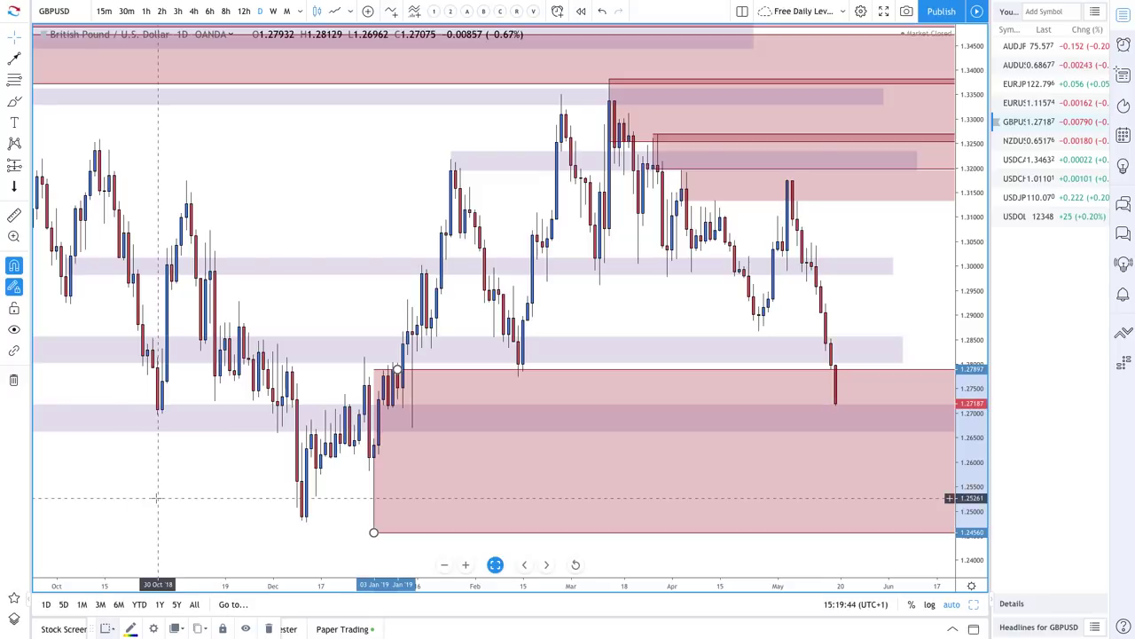
Draw a purple rectangle zone from about 1.25616 at 23 February 2017 to 1.26023 at 17 July 2019.
drag(494, 440, 524, 434)
scroll(626, 439, down, 2)
scroll(523, 435, up, 1)
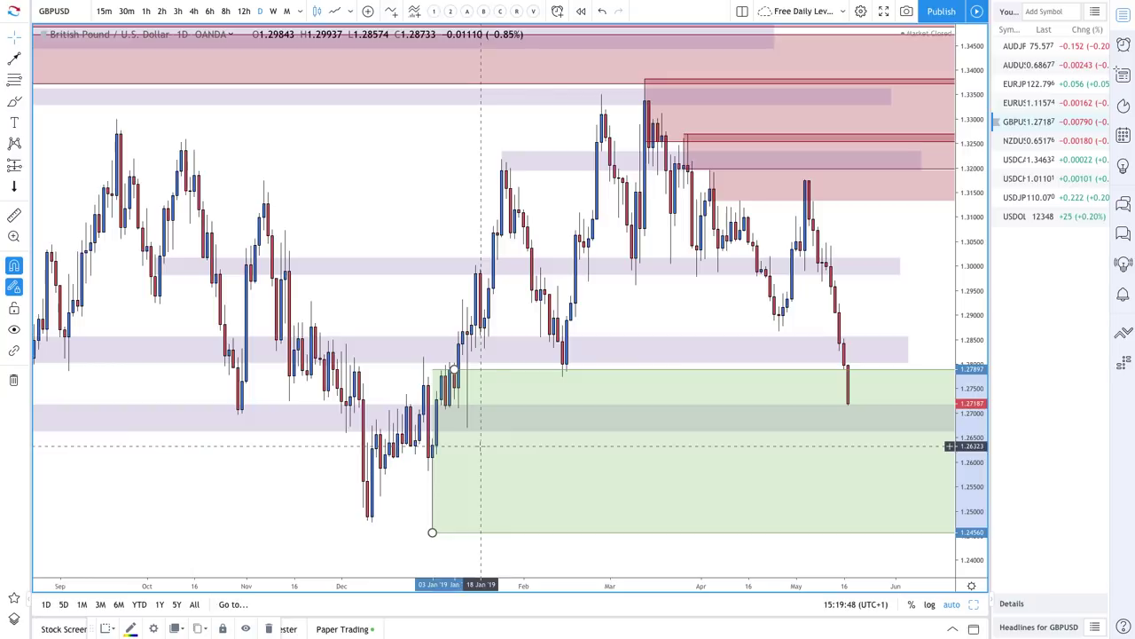
scroll(606, 430, down, 1)
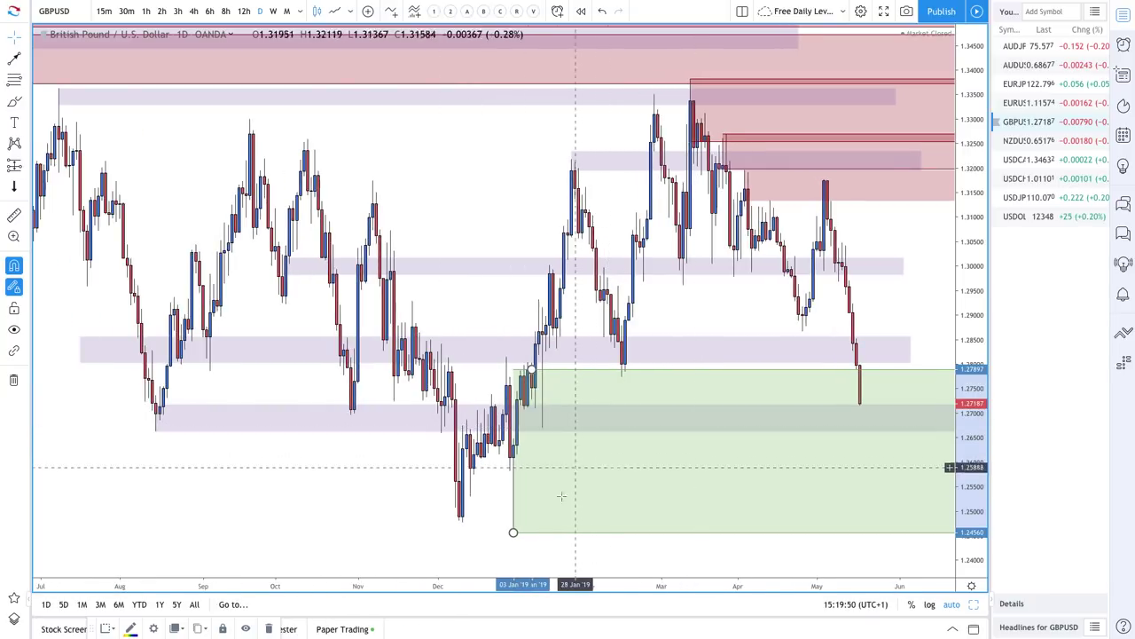
scroll(402, 494, down, 5)
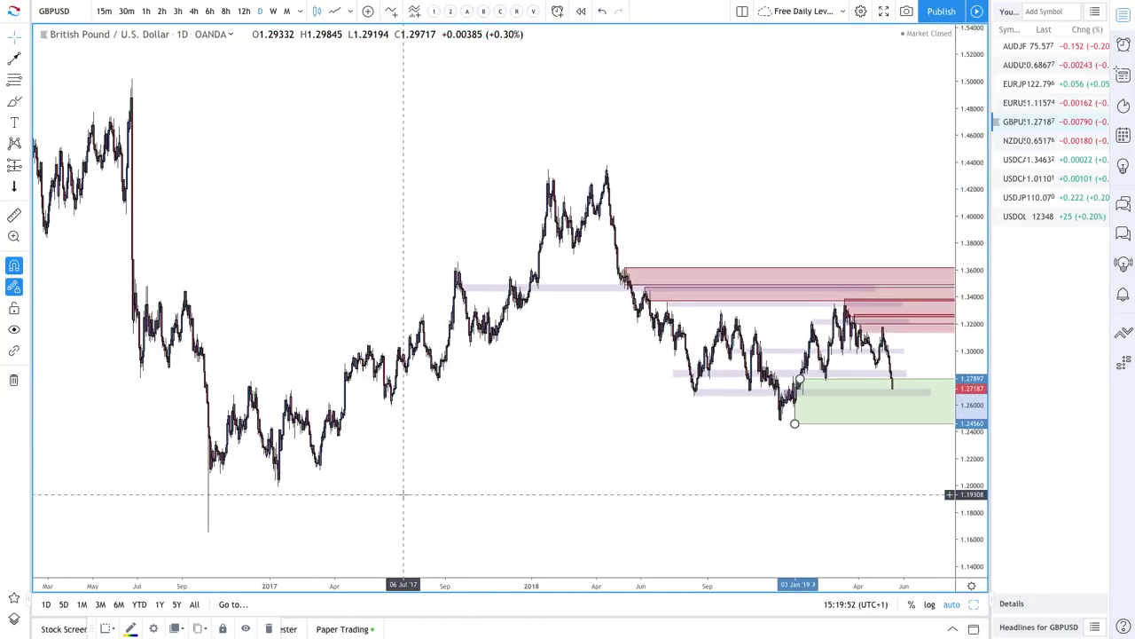
click(27, 103)
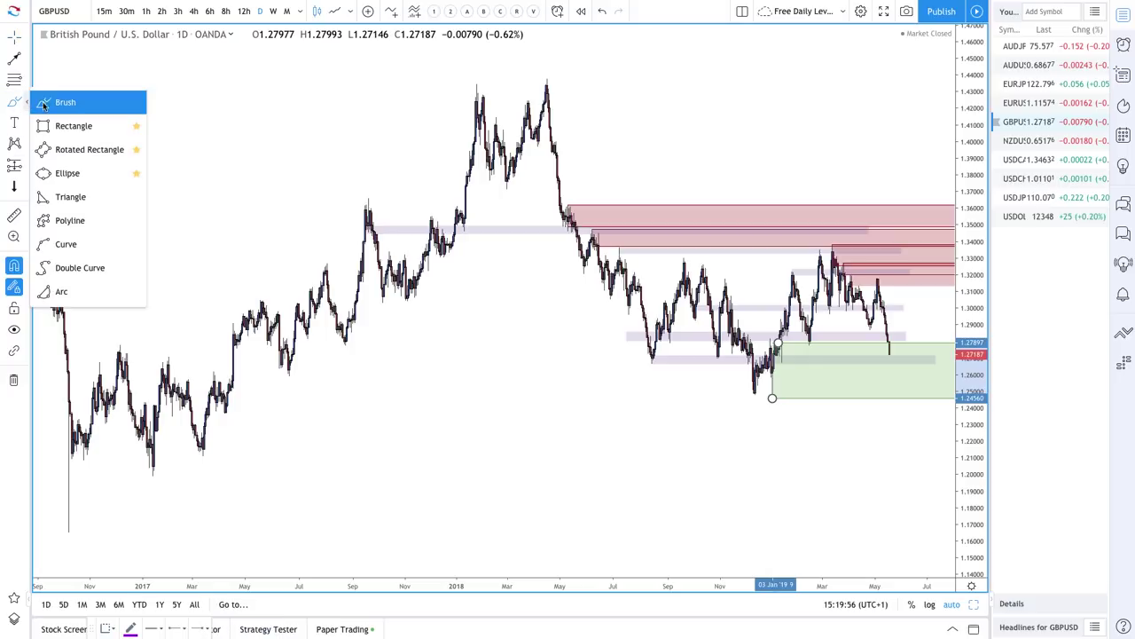
click(69, 121)
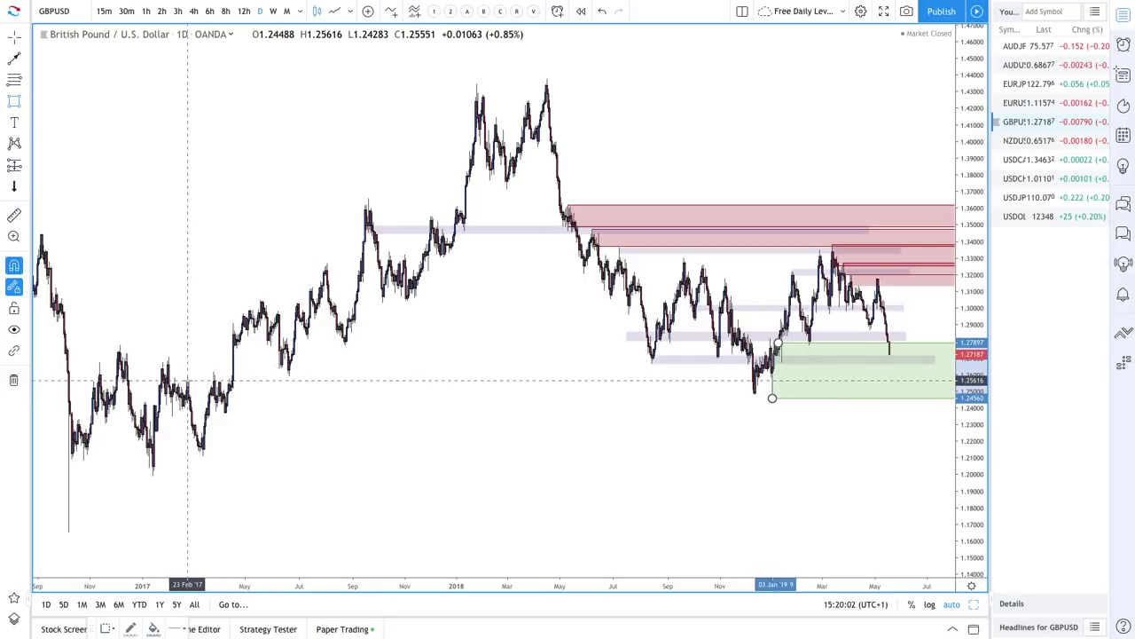
click(187, 381)
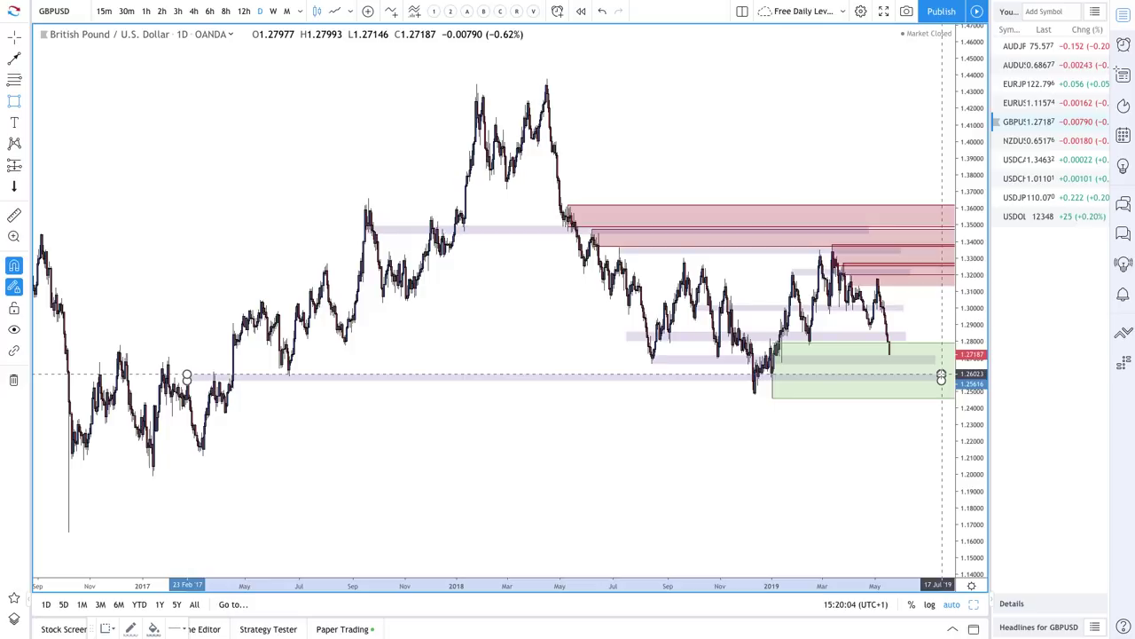
click(941, 375)
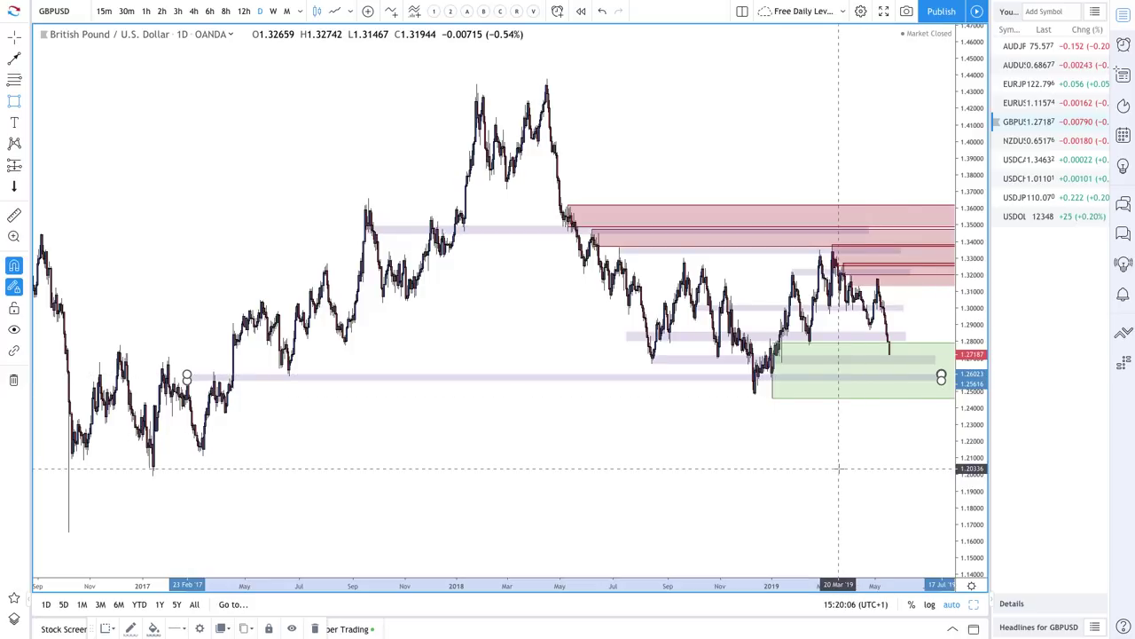
Draw two upward arrows beyond the last candle, from about 1.26897 to 1.28247 and from about 1.25792 to 1.27047.
scroll(628, 415, up, 5)
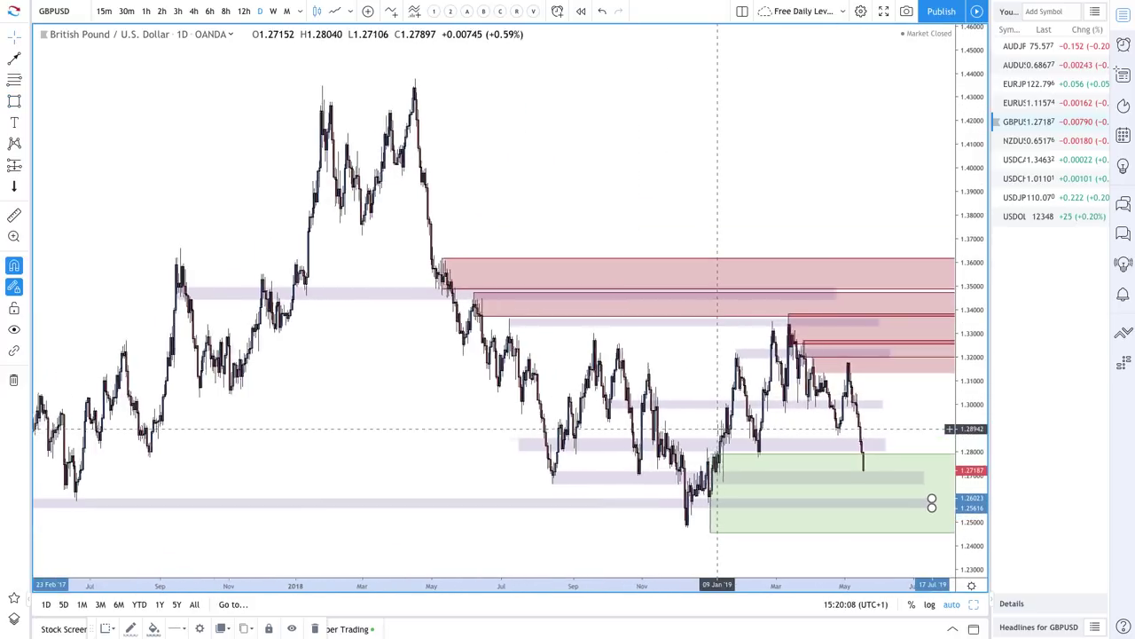
scroll(718, 430, up, 5)
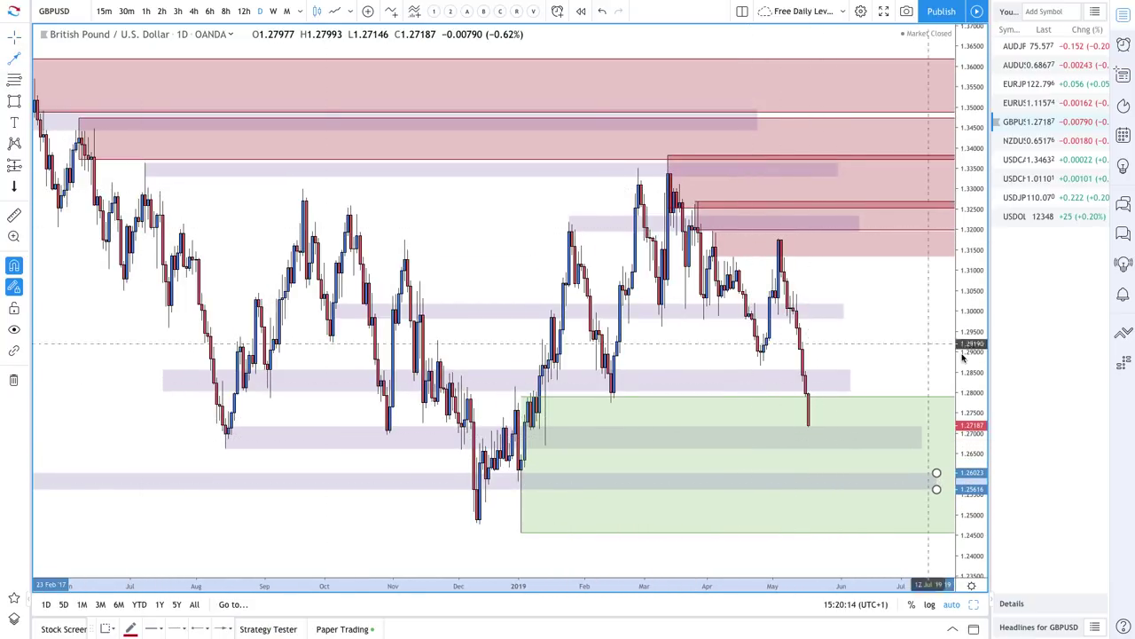
click(813, 436)
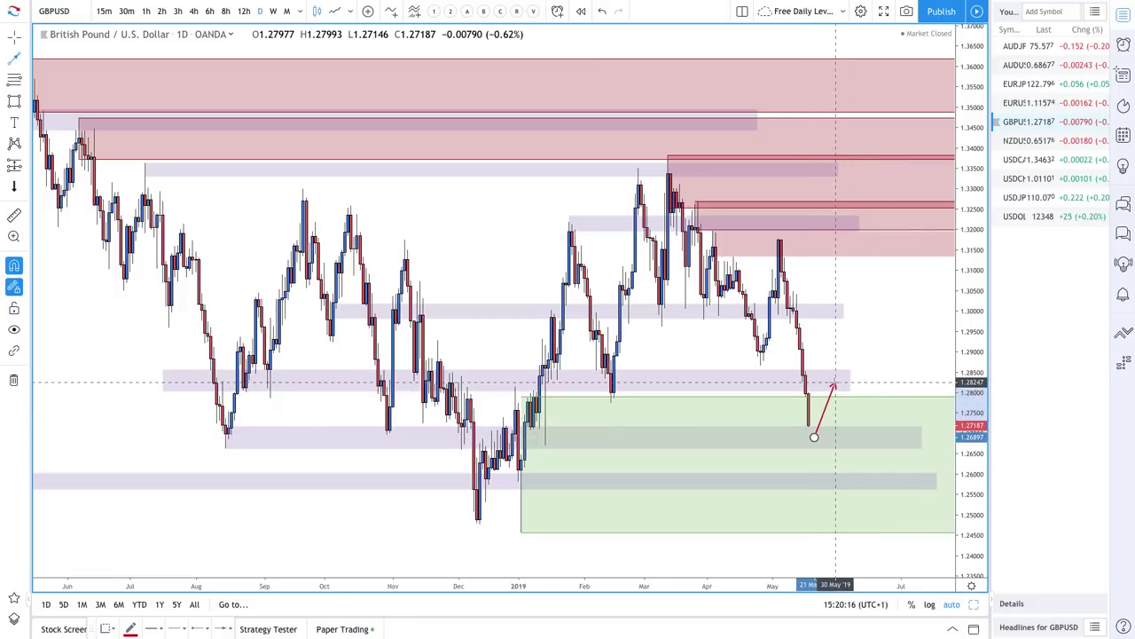
click(835, 383)
scroll(843, 425, up, 3)
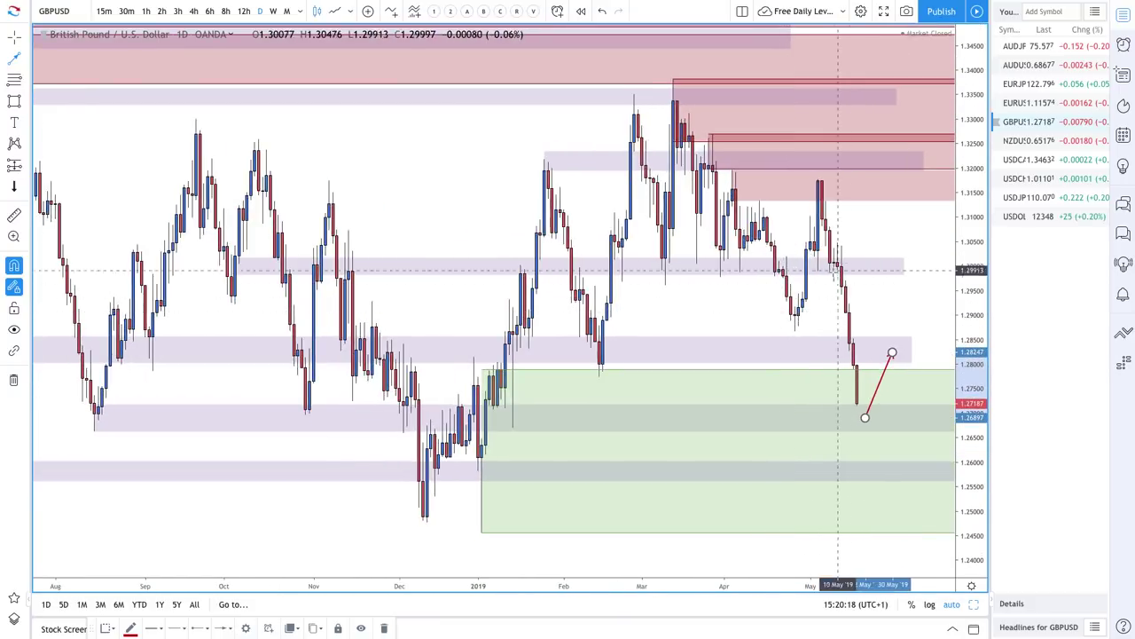
scroll(839, 443, up, 2)
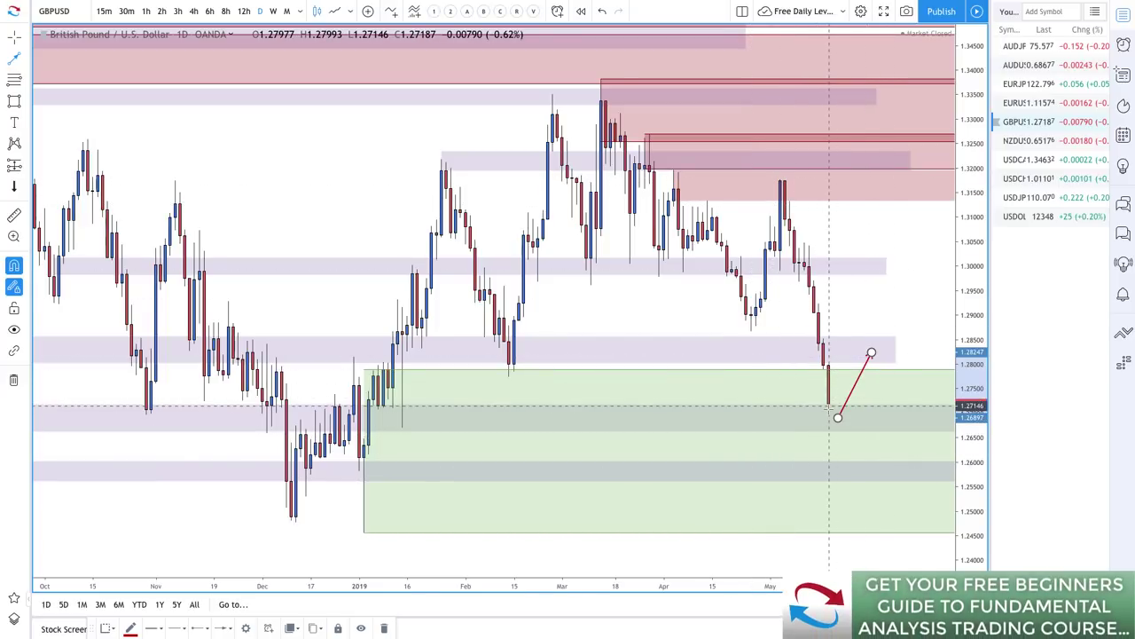
click(837, 471)
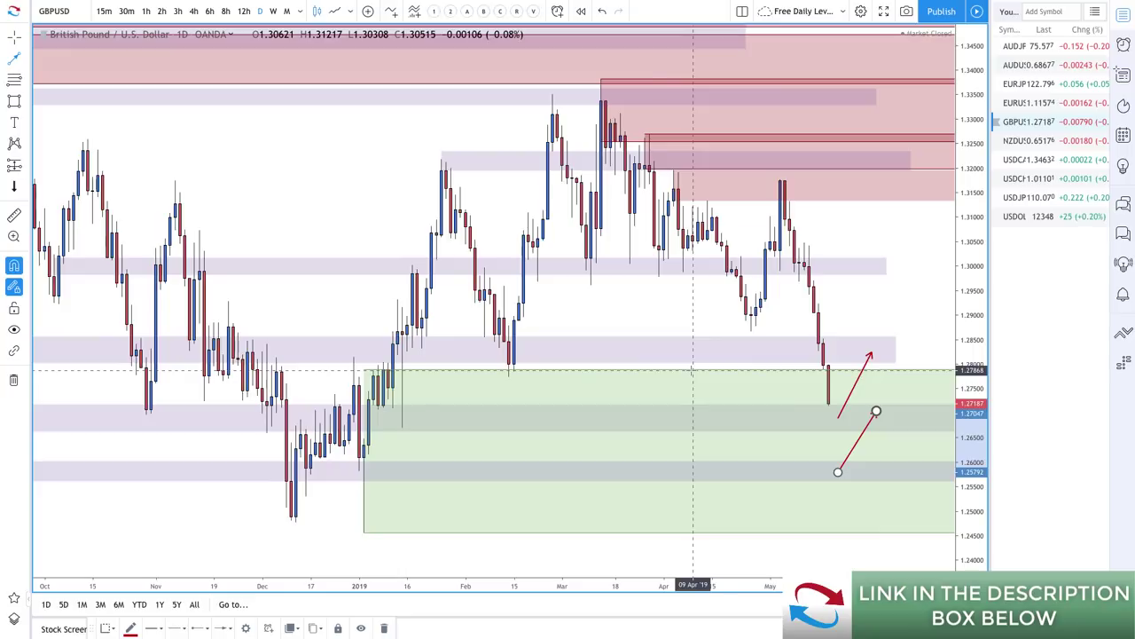
Draw a zone from about 1.30067 at 9 May to 1.30476 at 10 May and apply the Supply Zone template.
scroll(648, 376, up, 3)
scroll(697, 373, up, 4)
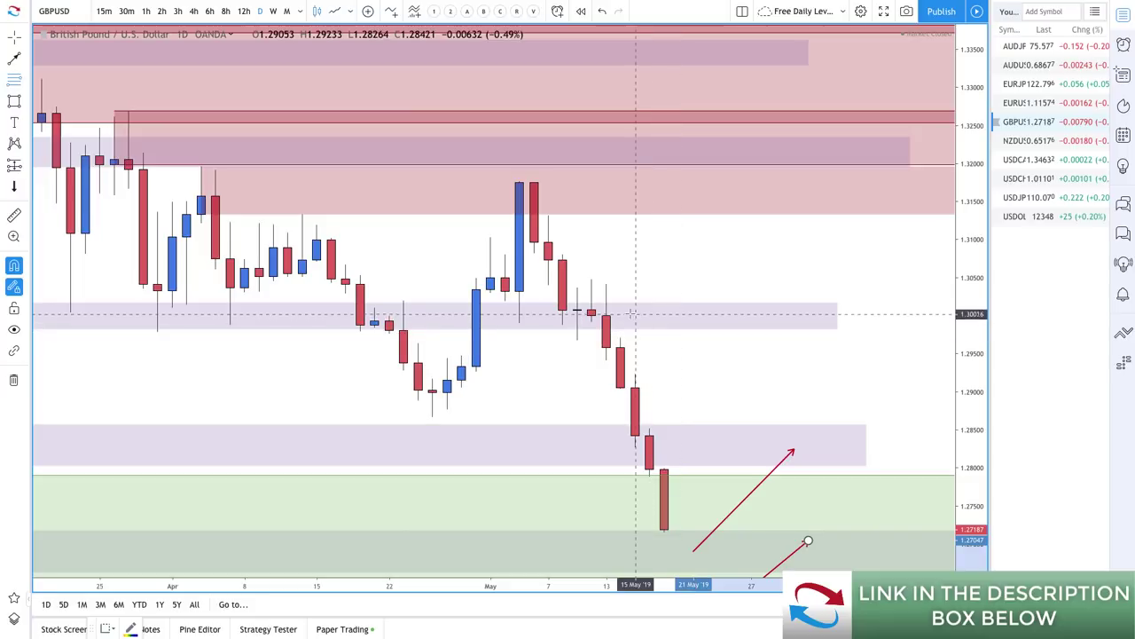
scroll(606, 335, up, 3)
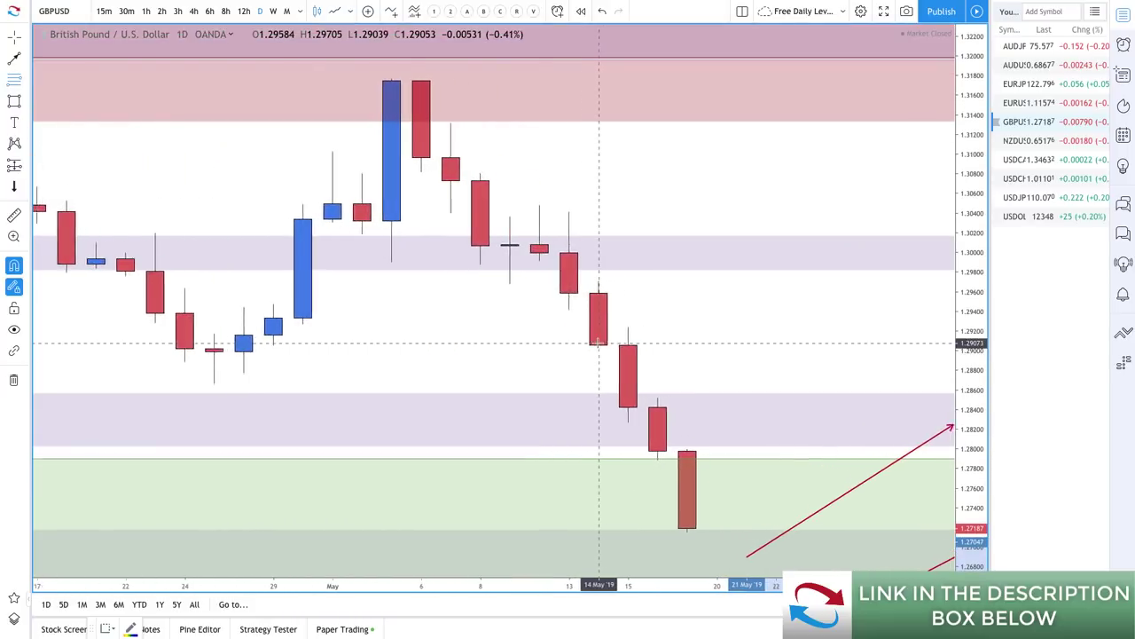
click(514, 246)
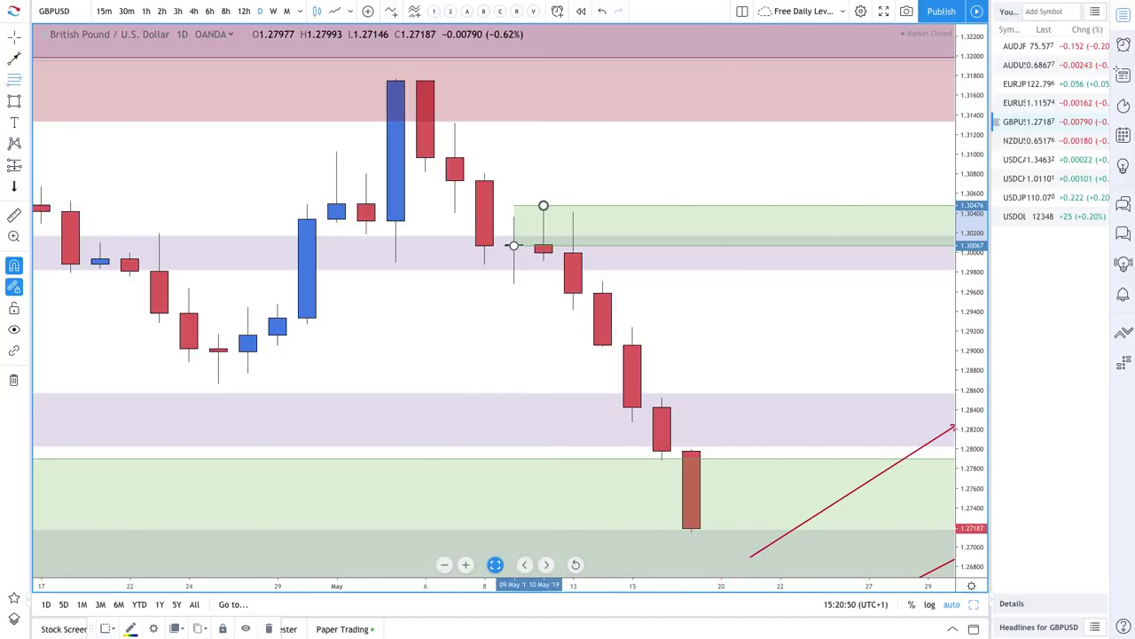
click(104, 630)
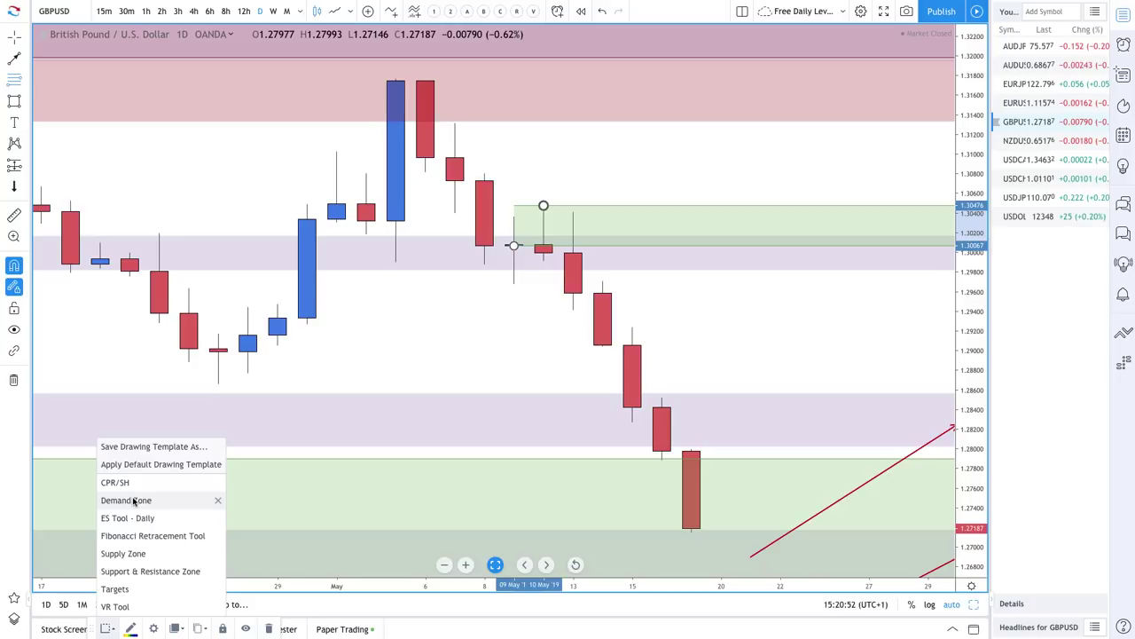
click(138, 552)
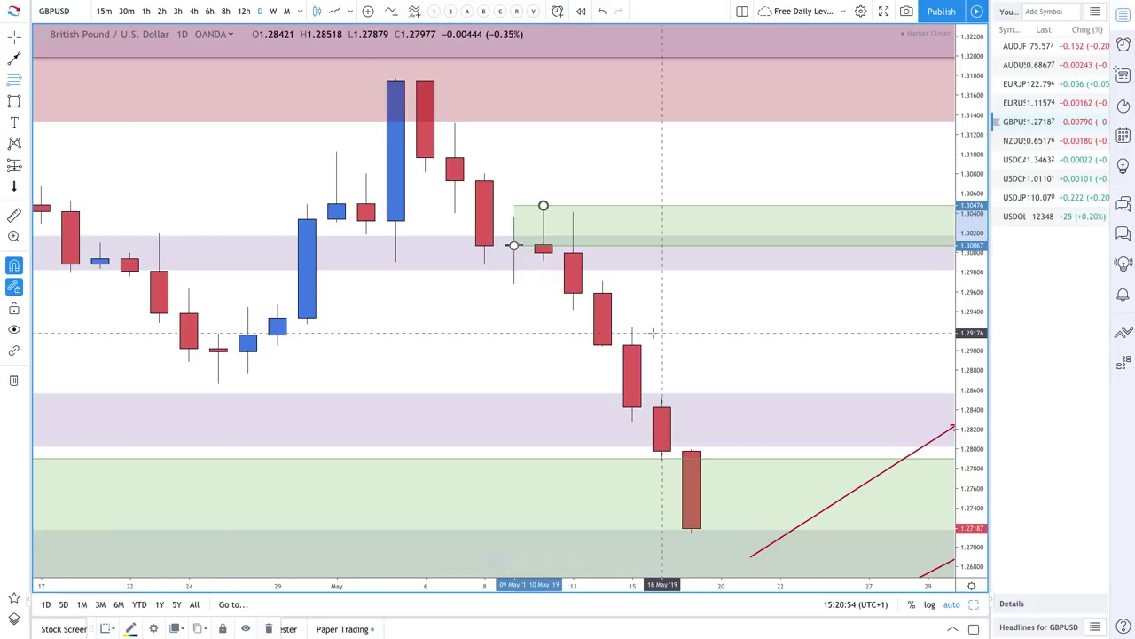
Draw an upward arrow from about 1.27187 at 17 May to 1.28284 at 23 May, and delete the older arrow starting near 1.269.
scroll(652, 333, down, 4)
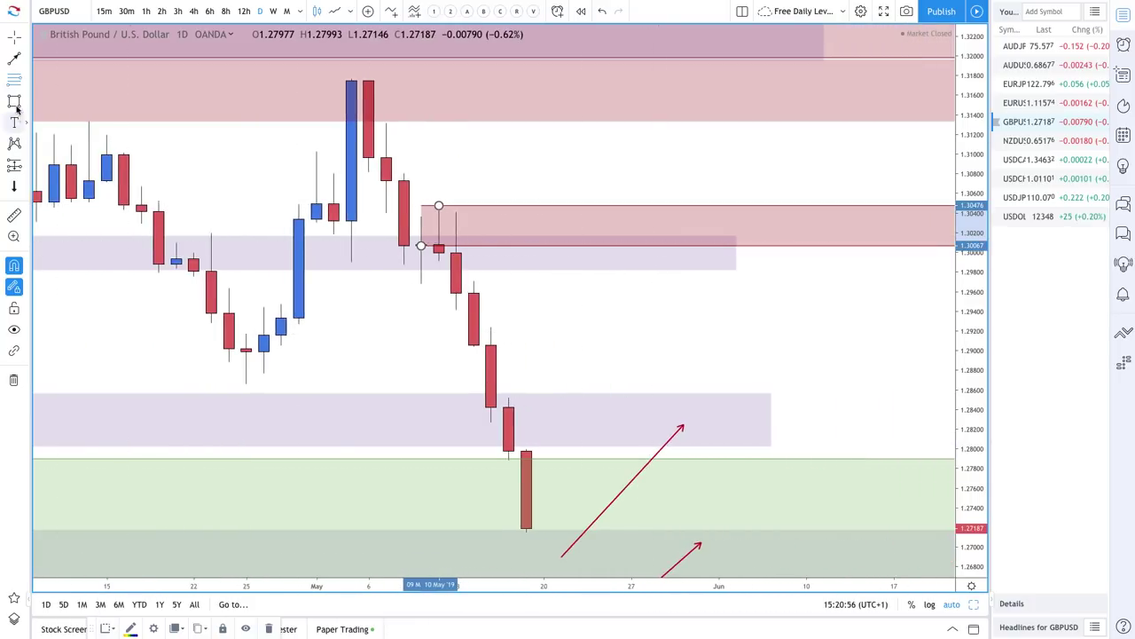
scroll(664, 439, down, 1)
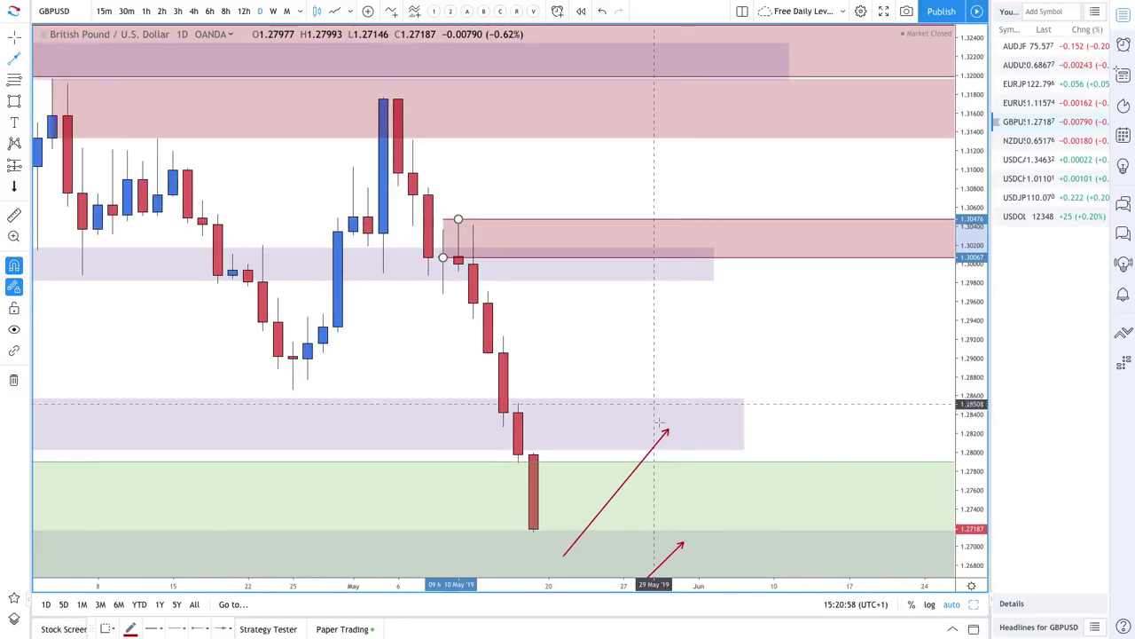
scroll(671, 454, down, 1)
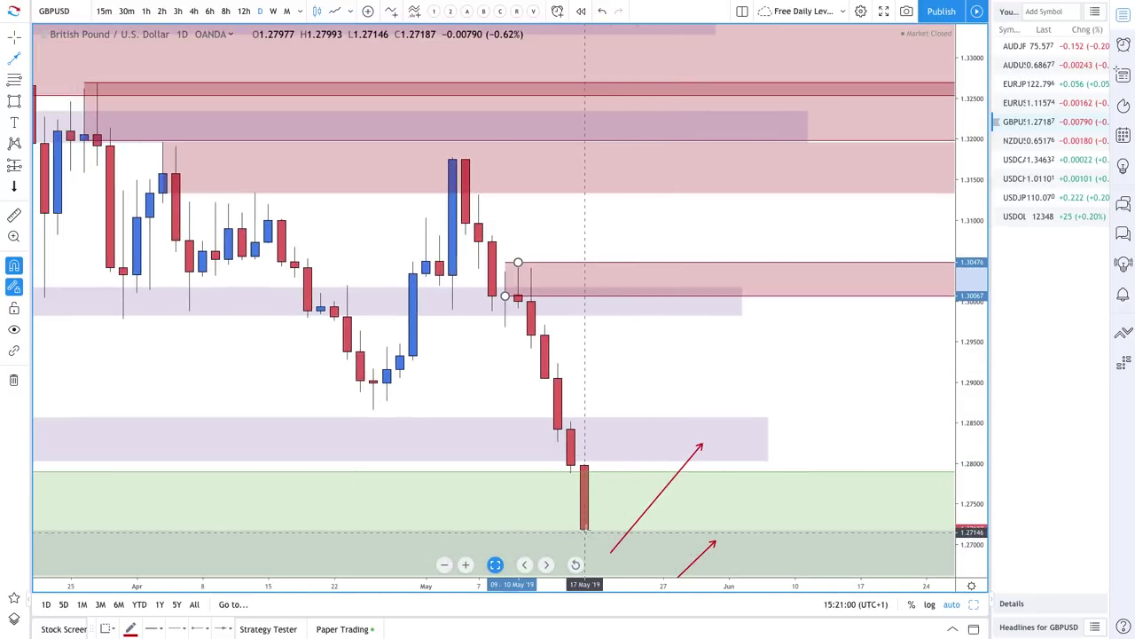
click(584, 530)
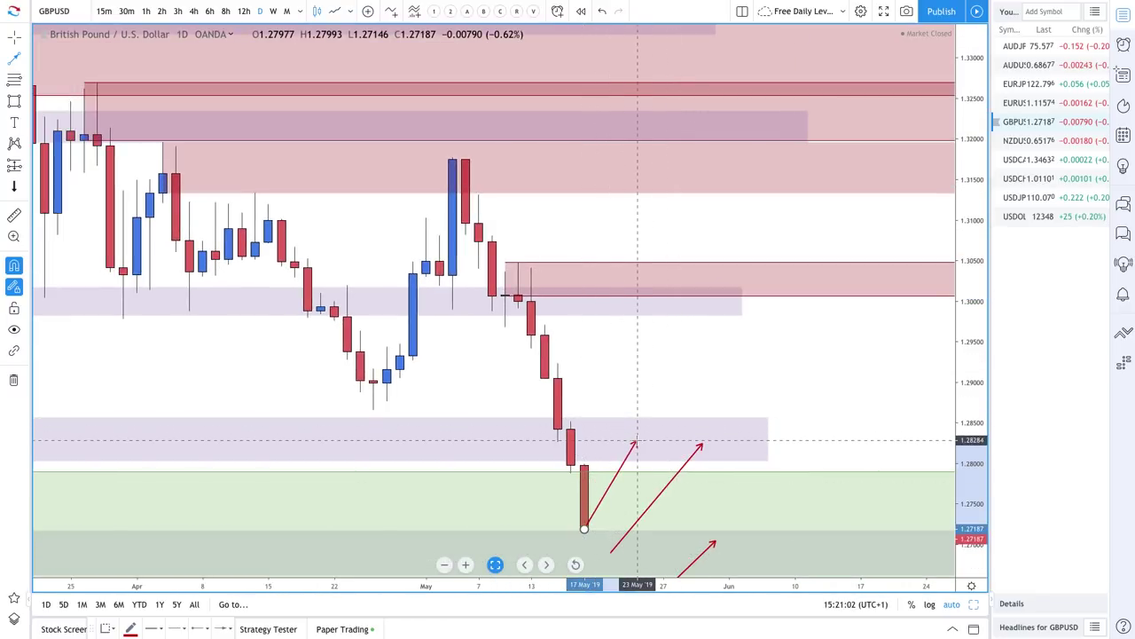
click(635, 441)
scroll(656, 471, down, 2)
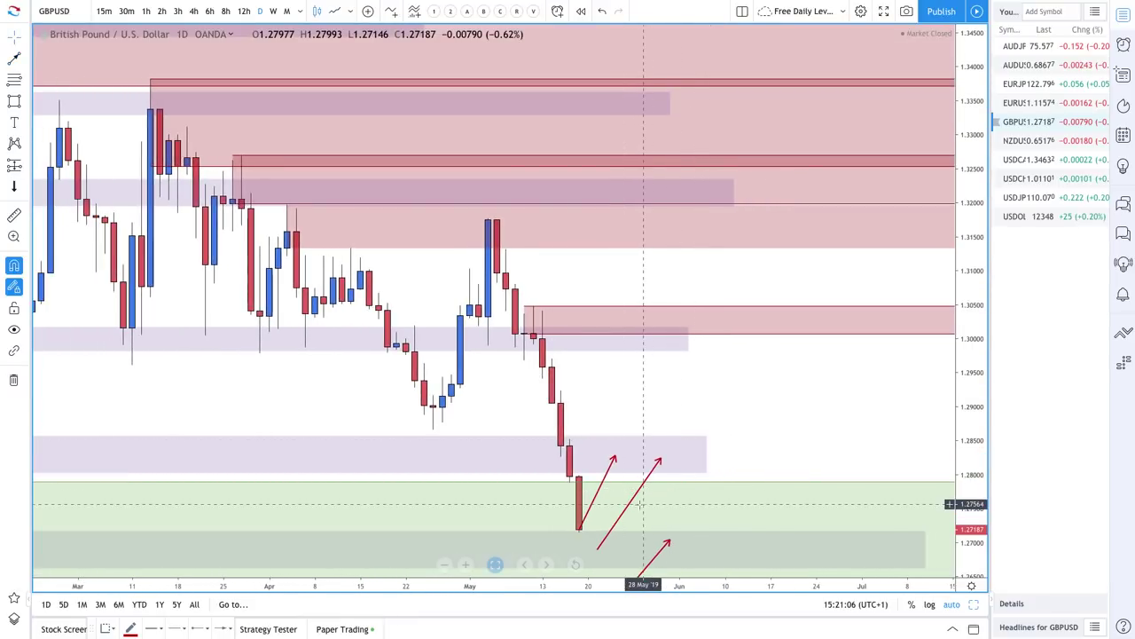
click(624, 513)
key(Delete)
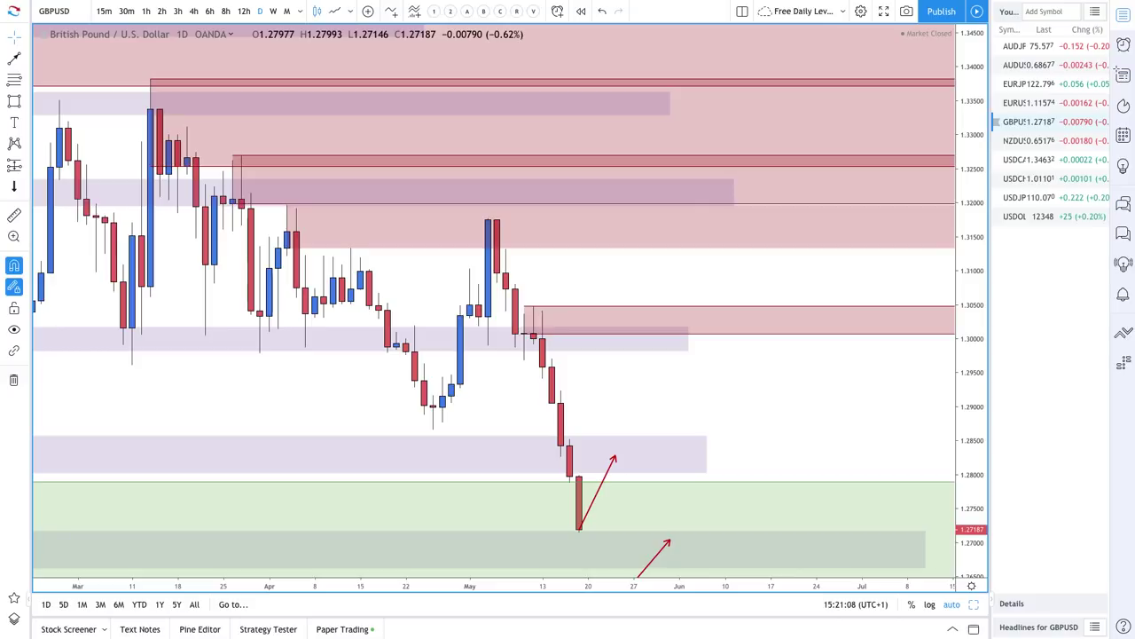
Draw connected arrows from about 1.28216 at 23 May down to 1.26590, up to 1.28260 at 5 June, and back to 1.28121 at 24 May.
click(11, 58)
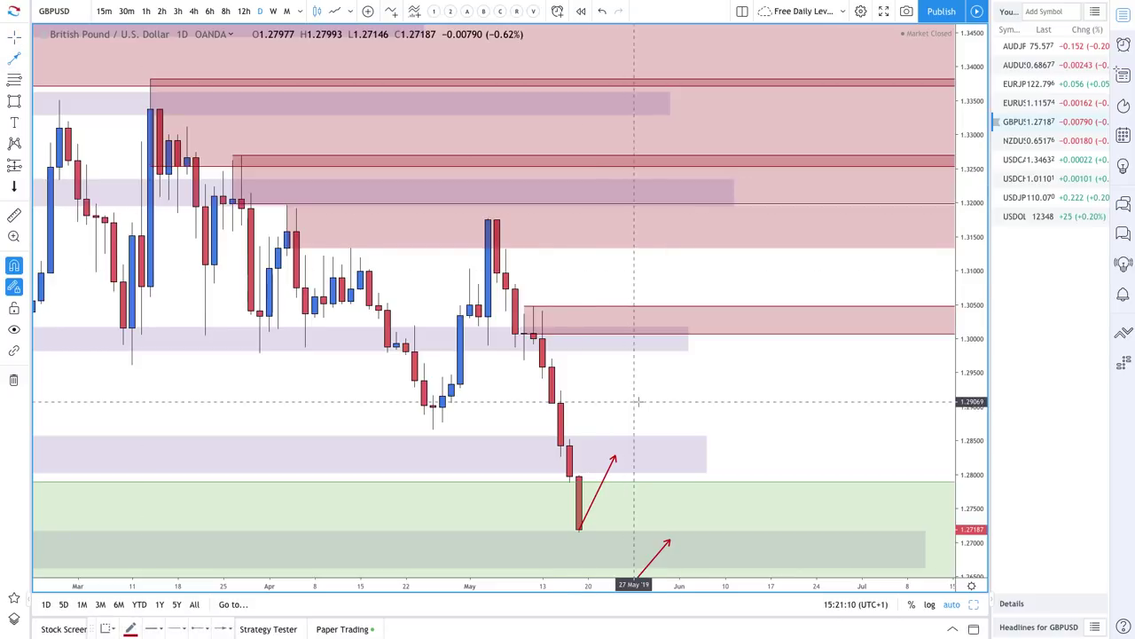
click(615, 460)
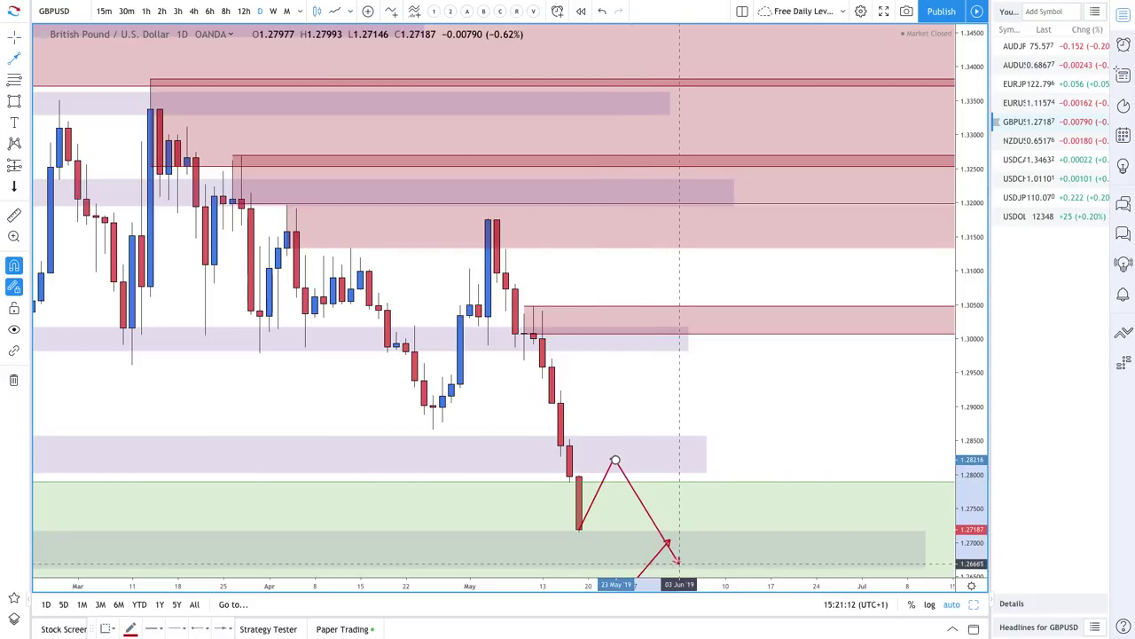
double_click(643, 565)
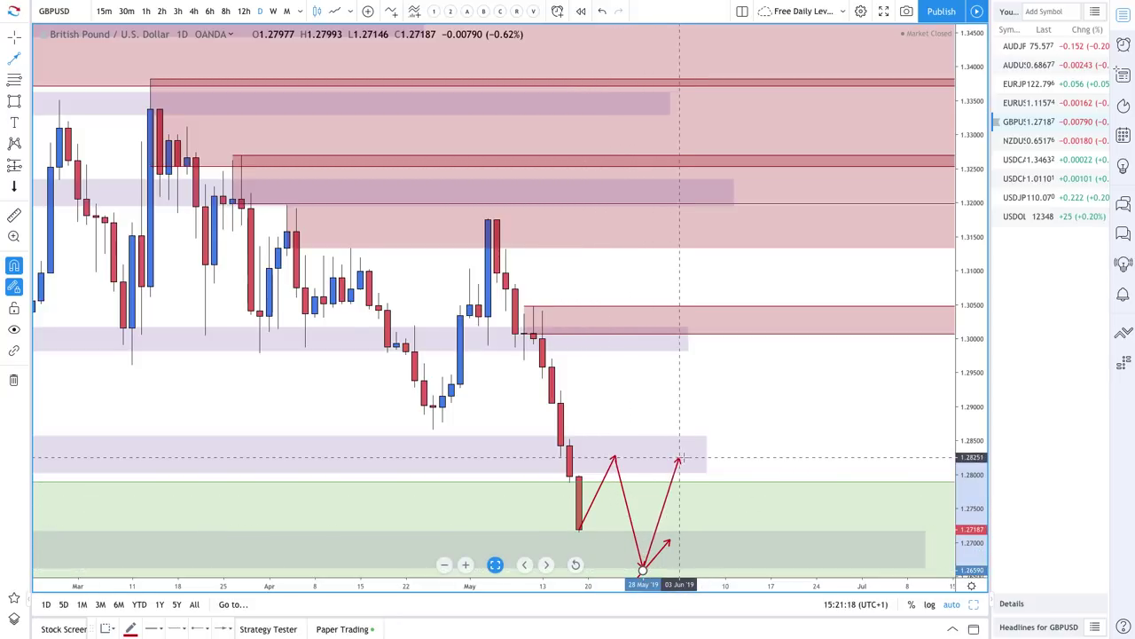
click(697, 458)
double_click(626, 465)
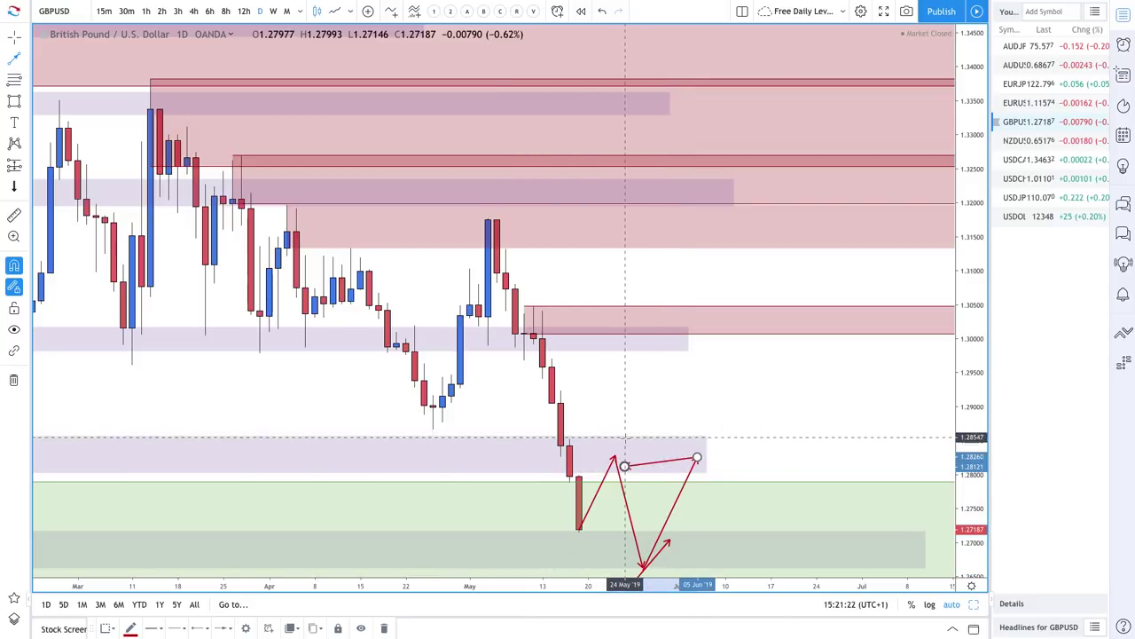
Draw a rising zigzag of arrows from about 1.28243 at 23 May up to 1.29069, down to 1.28460, and up to 1.29574 at 6 June.
click(617, 458)
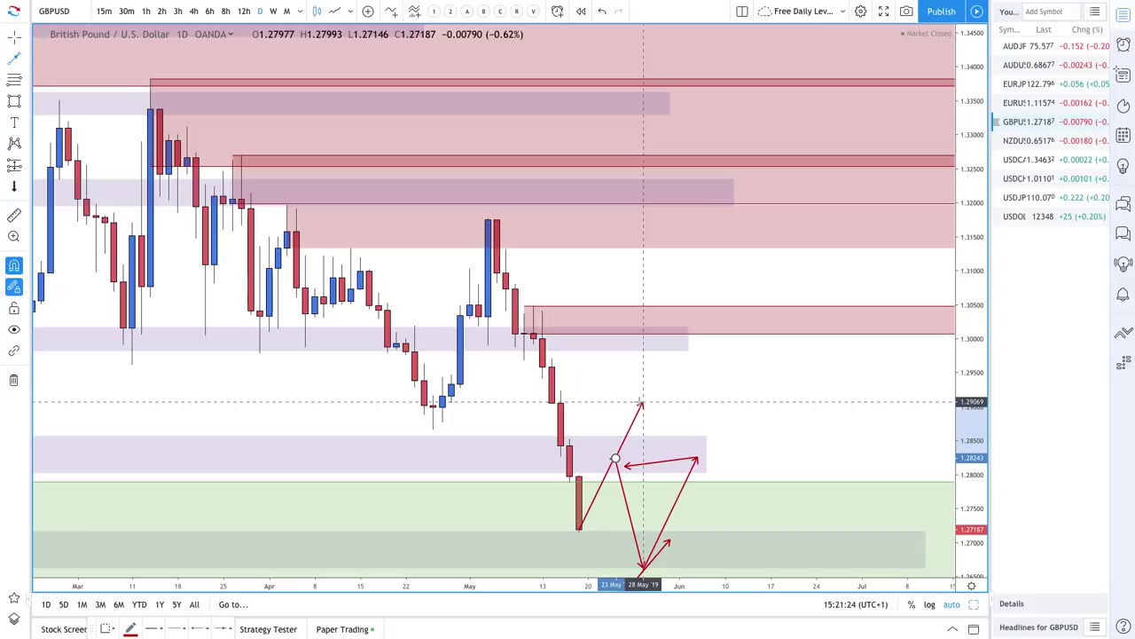
click(643, 404)
double_click(679, 441)
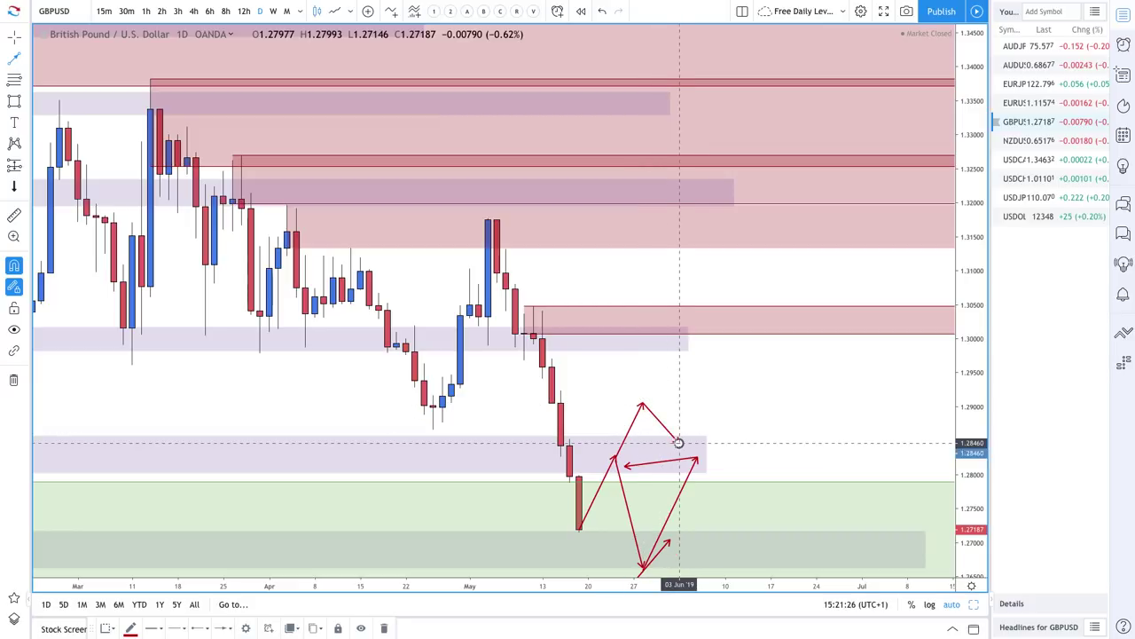
click(678, 443)
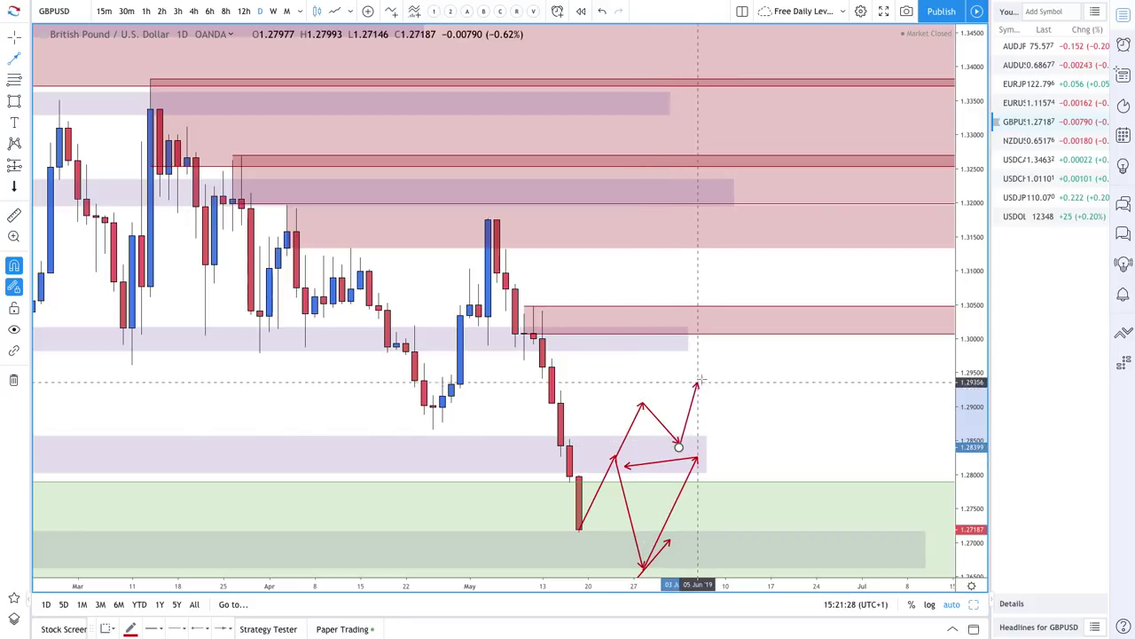
click(705, 369)
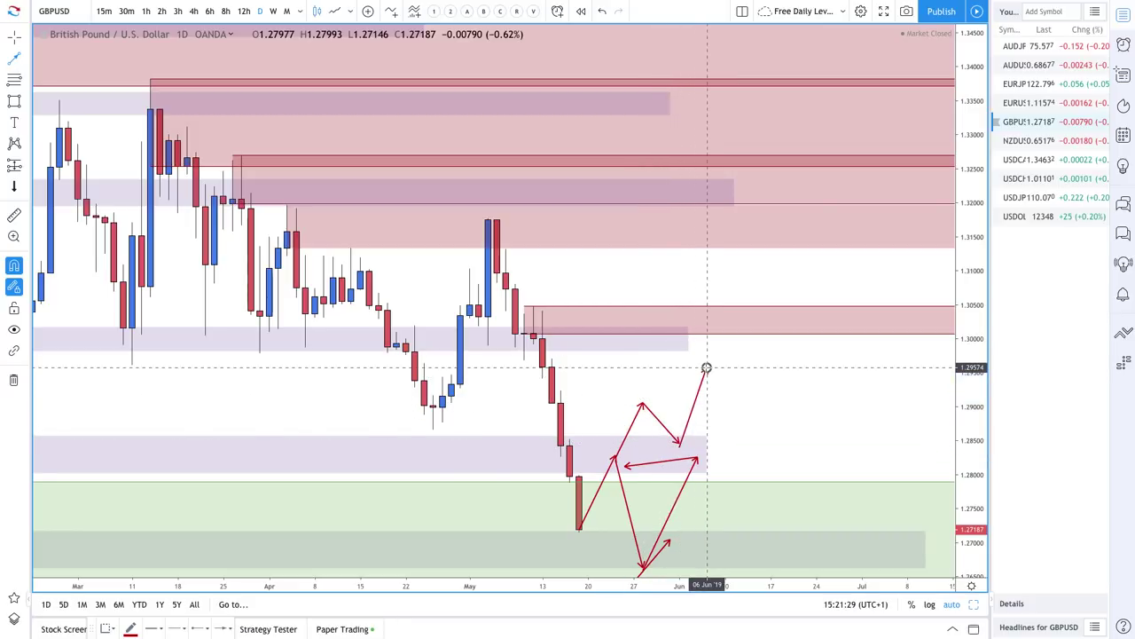
Extend the arrows to about 1.27868 at 13 June, 1.29391 at 20 June and 1.28190 at 26 June, with a backward arrow to 7 June.
click(753, 483)
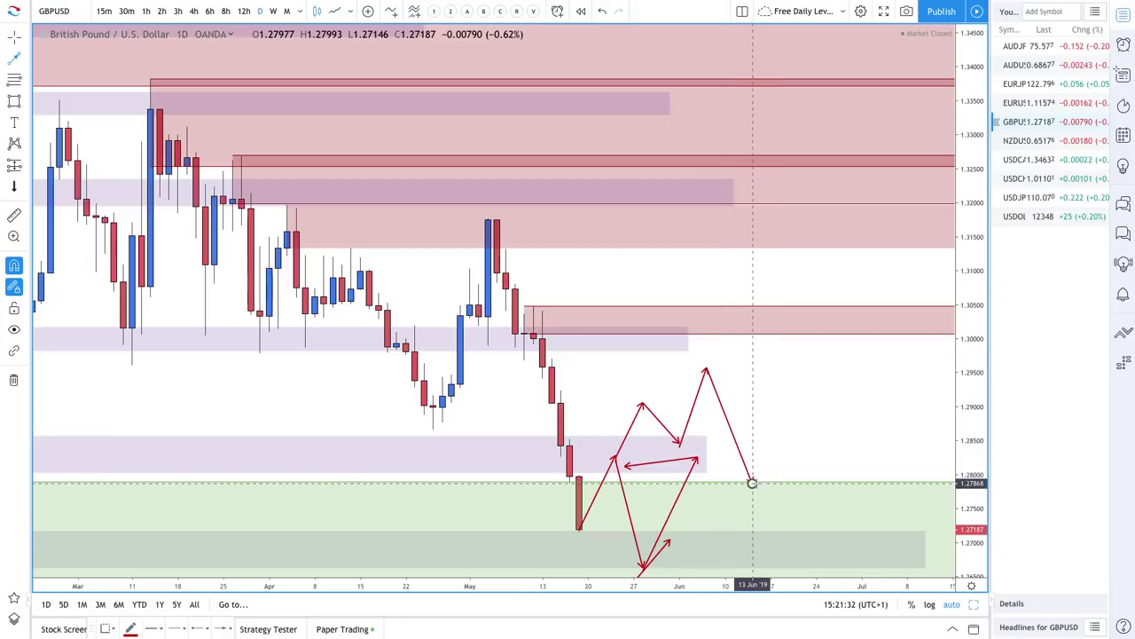
click(797, 380)
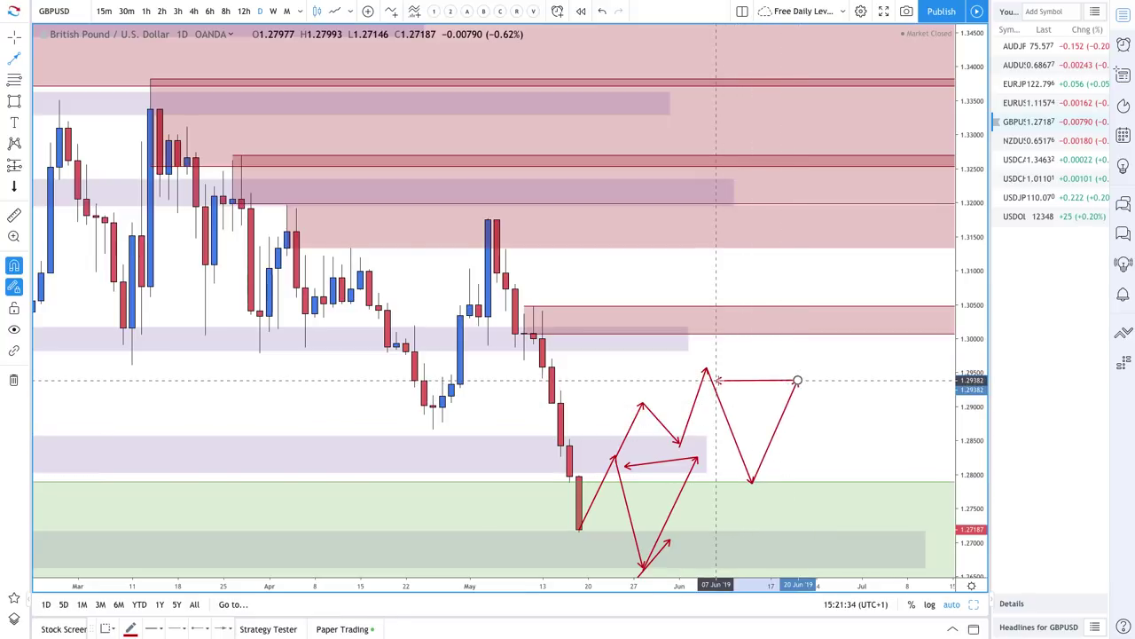
double_click(717, 381)
drag(797, 381, 834, 461)
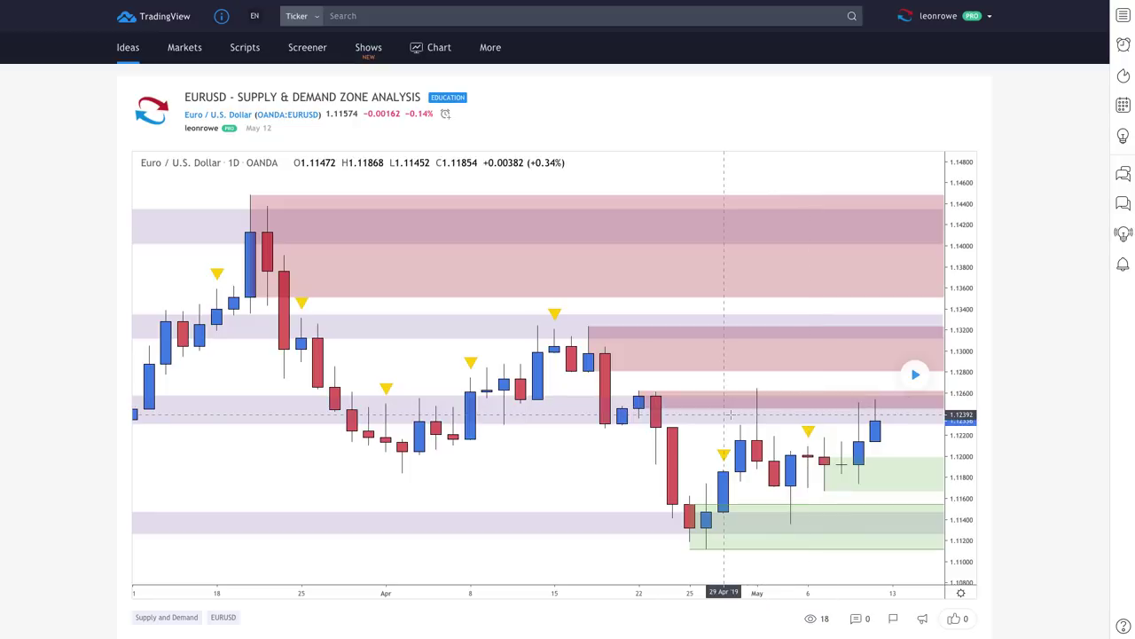
Play the published EURUSD idea, and delete the demand zone from about 1.1167 to 1.1200 on the EURUSD daily chart.
click(914, 376)
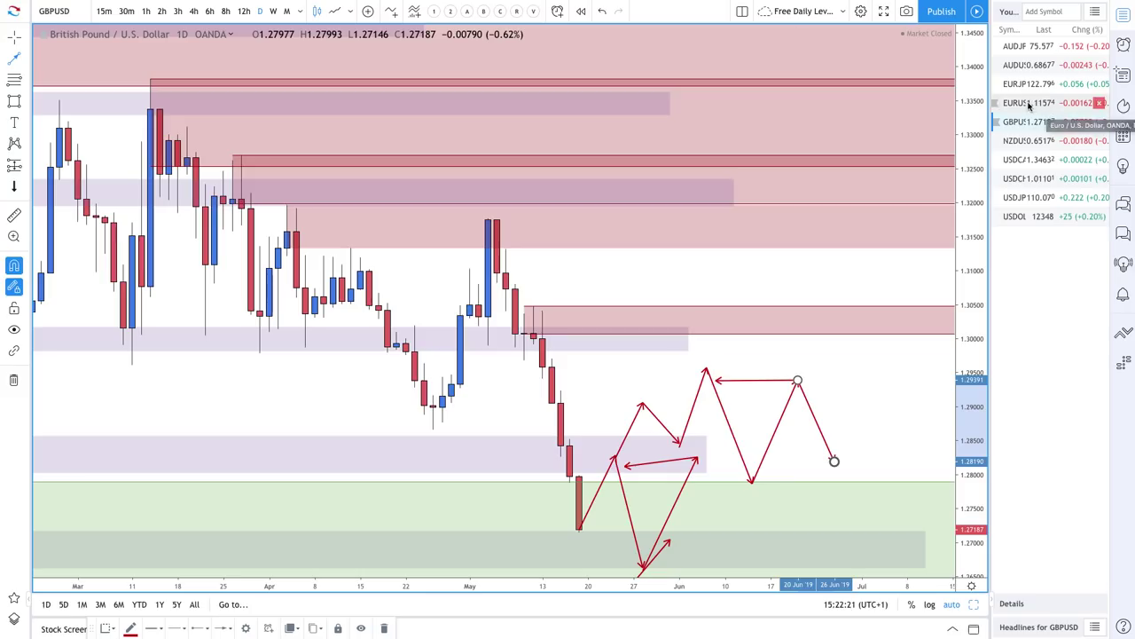
click(1030, 103)
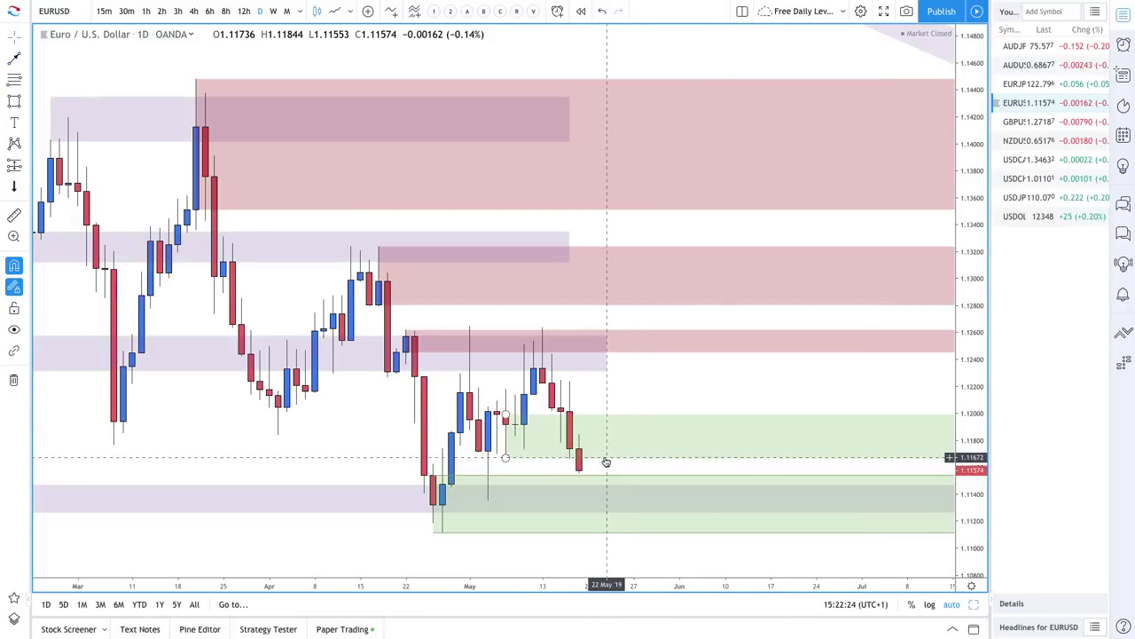
key(Delete)
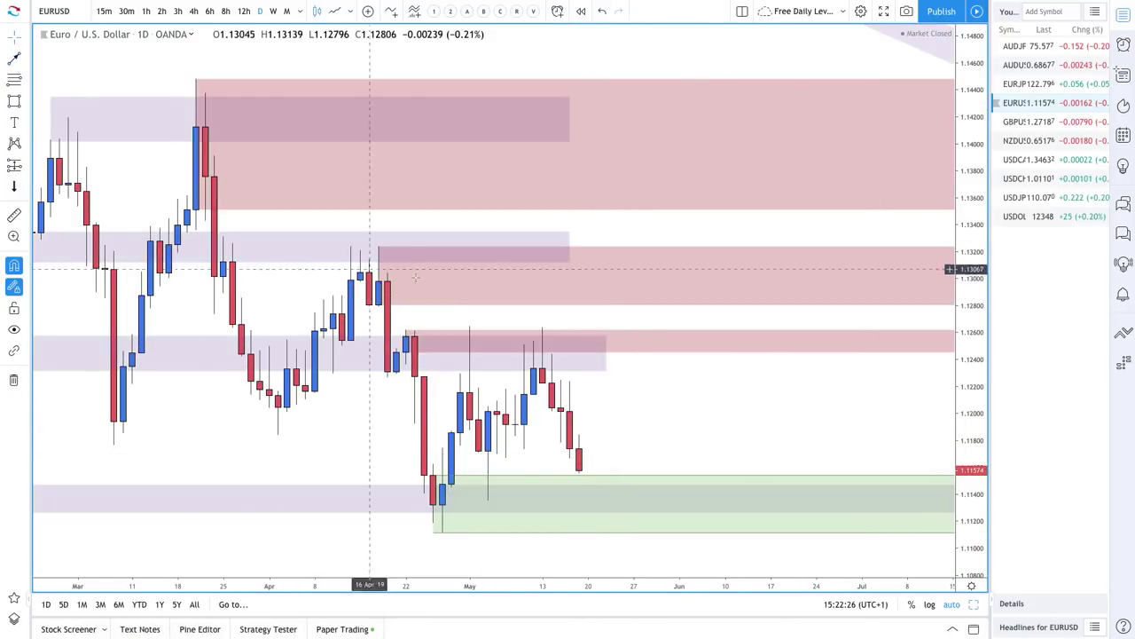
Draw a downward arrow from about 1.11574 at 17 May to 1.10852 and an upward arrow from 1.11316 at 21 May to 1.11720 at 24 May.
scroll(416, 277, down, 2)
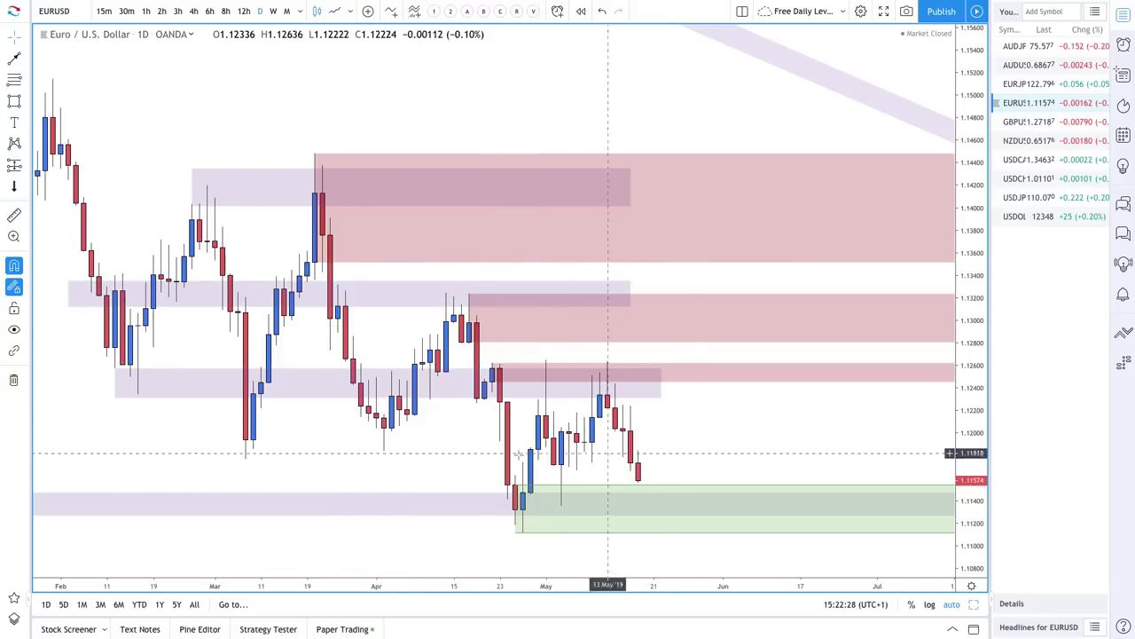
click(14, 58)
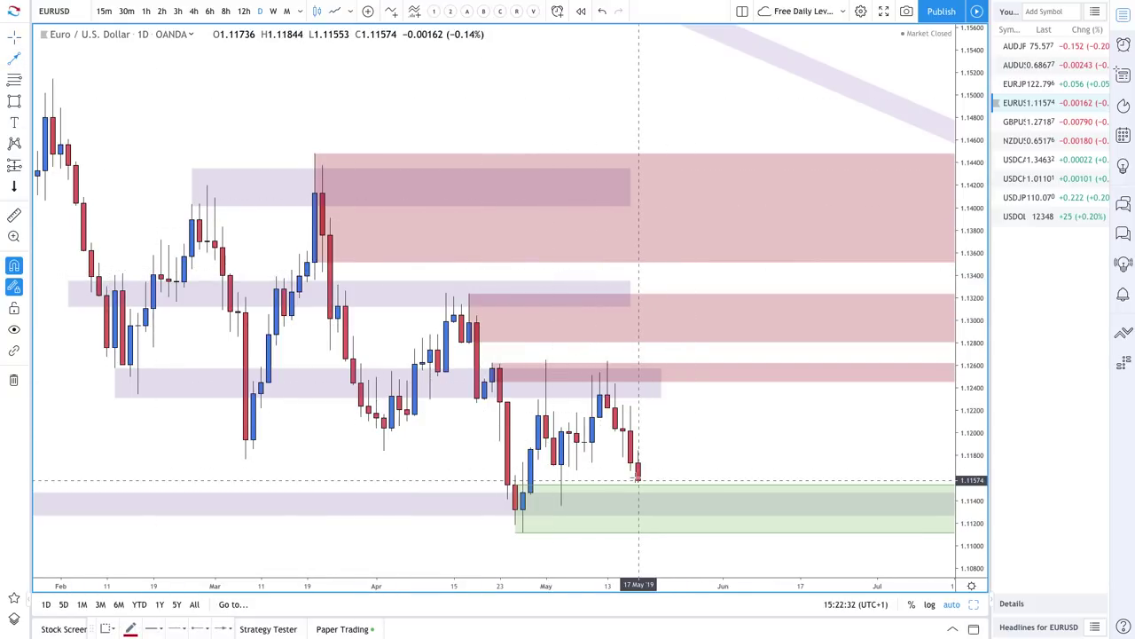
click(639, 480)
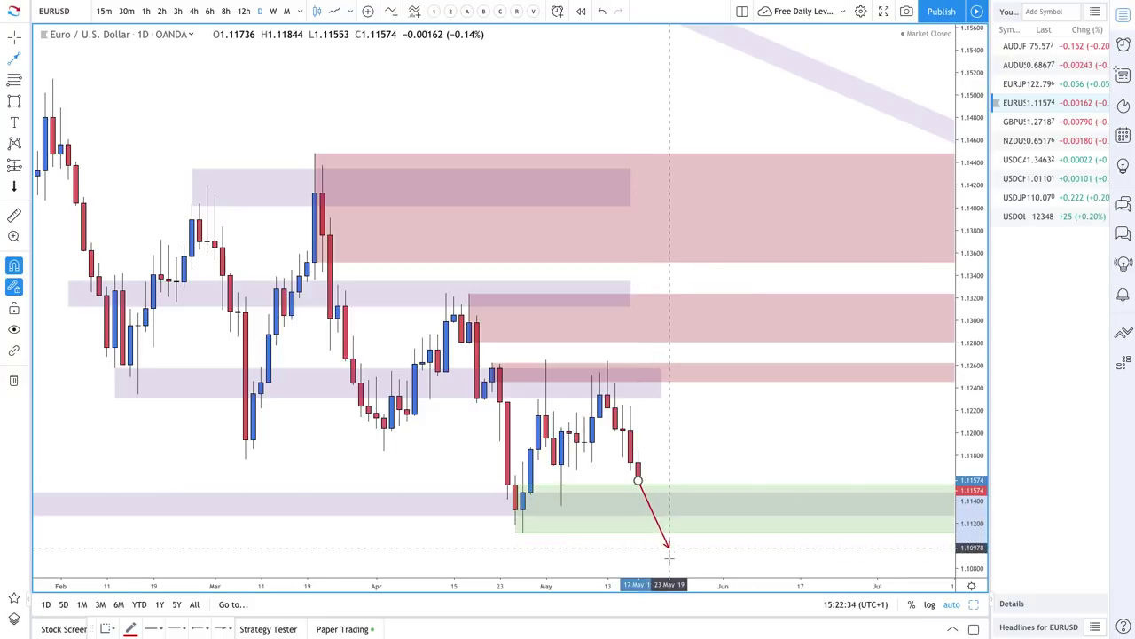
click(669, 560)
scroll(610, 532, up, 3)
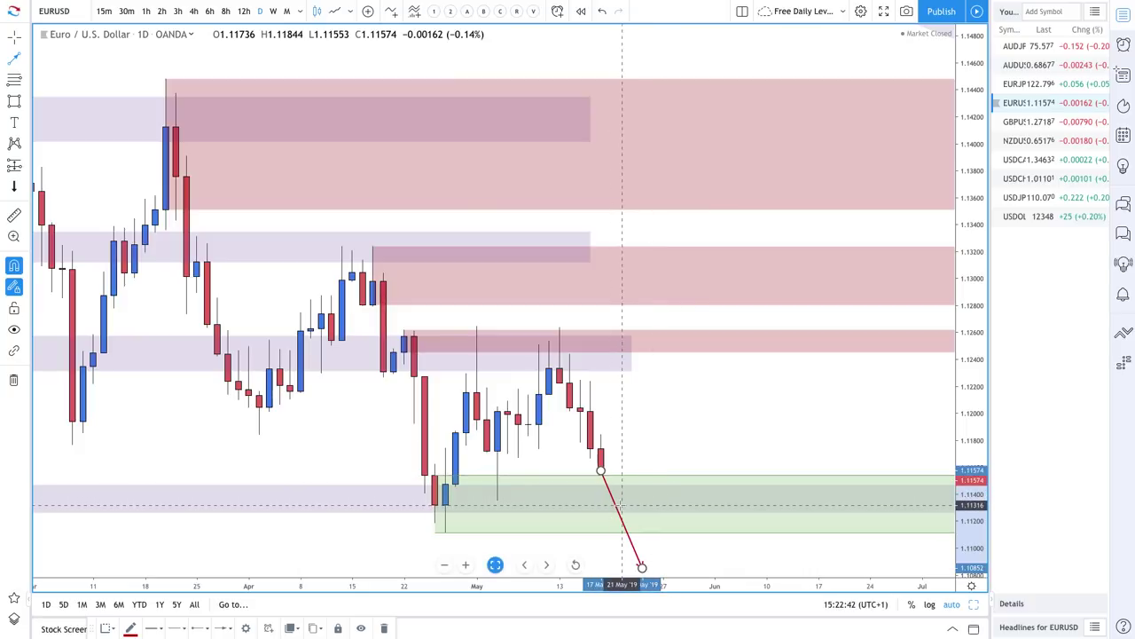
click(622, 506)
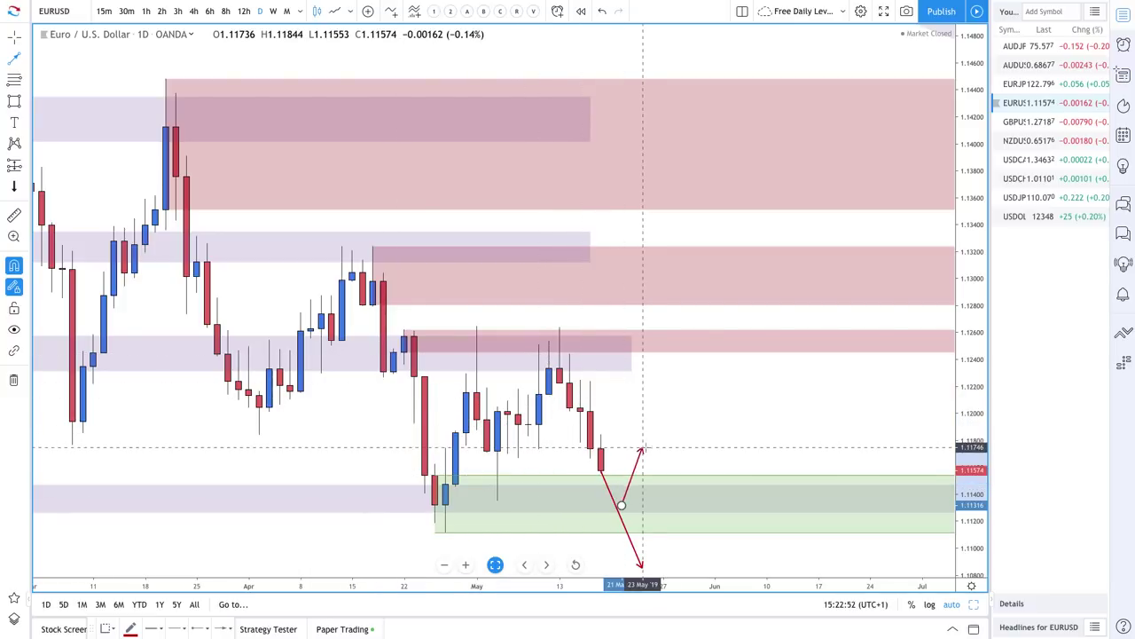
click(652, 454)
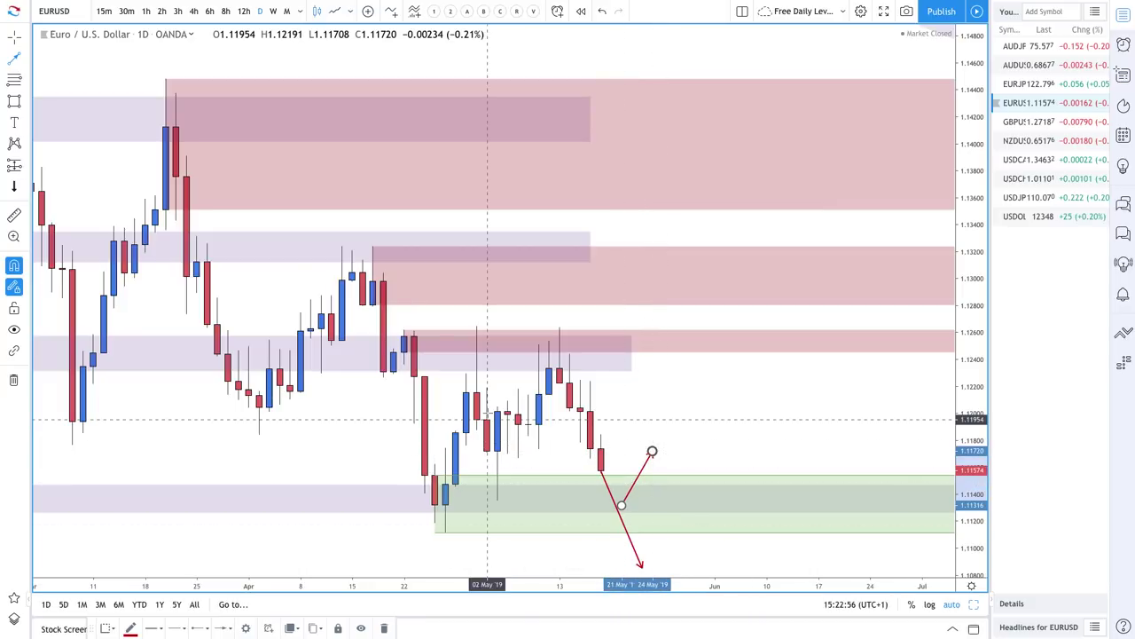
Reshape the lowest supply zone to run from a top of 1.12636 at 13 May to a bottom of about 1.1214 at 10 May.
drag(405, 353, 559, 383)
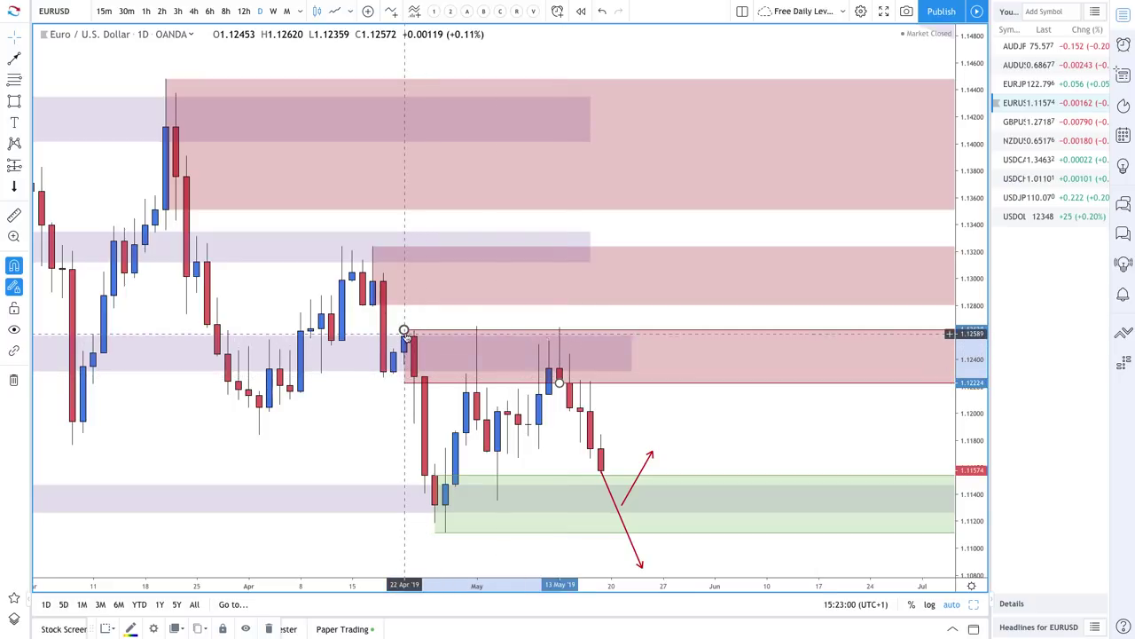
drag(405, 330, 559, 325)
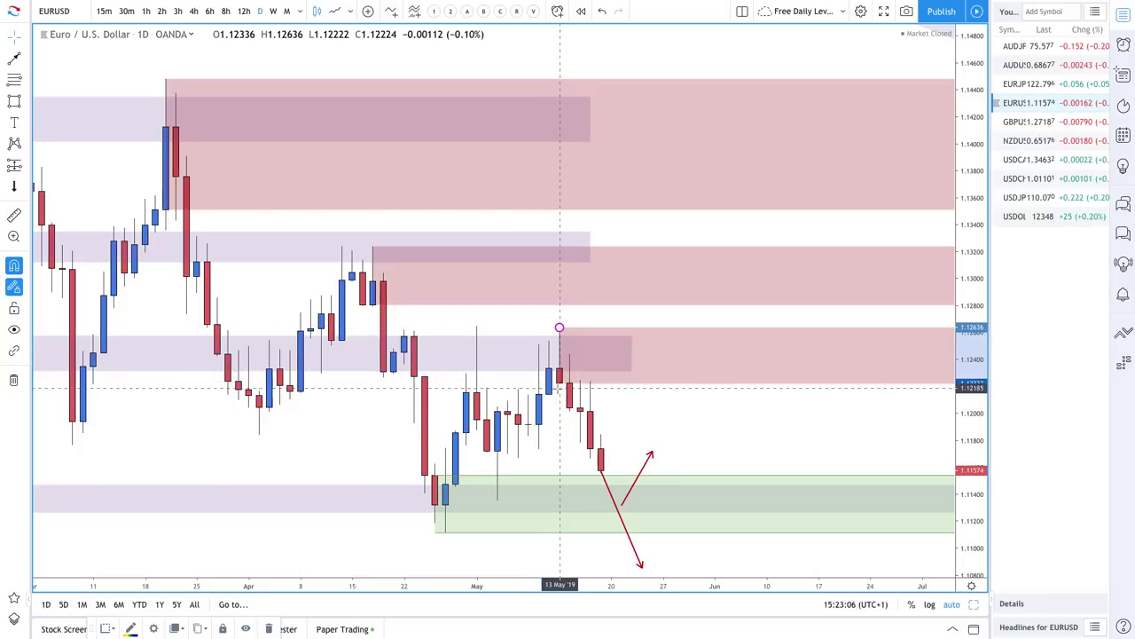
drag(559, 387, 548, 393)
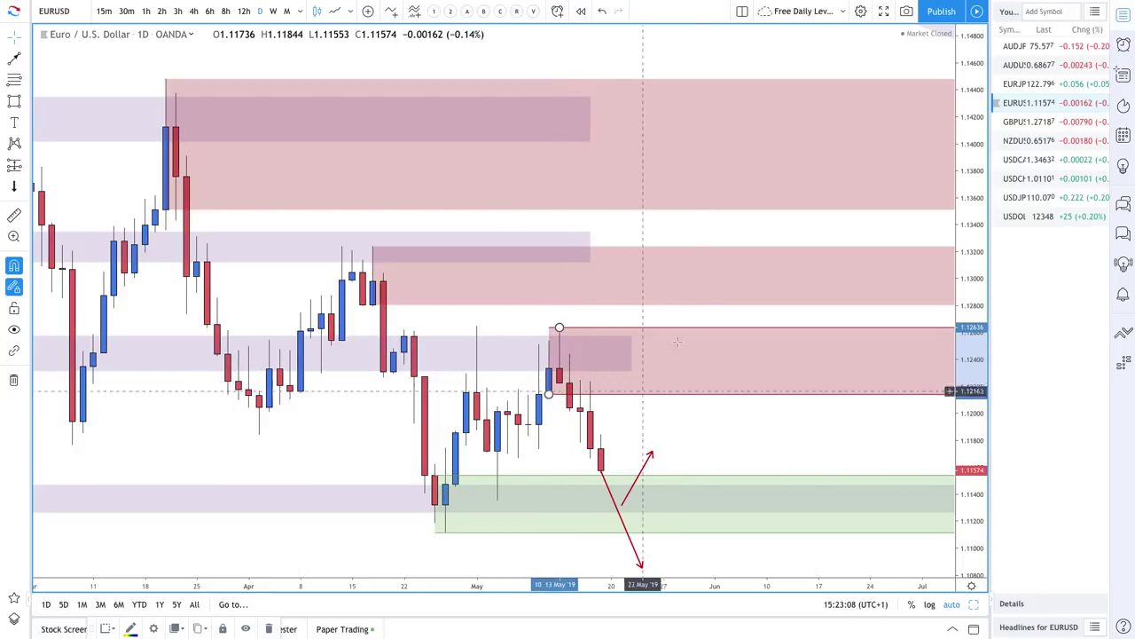
Extend the tip of the upward arrow into the lowest supply zone, to about 1.12348 at 30 May.
right_click(652, 452)
click(652, 454)
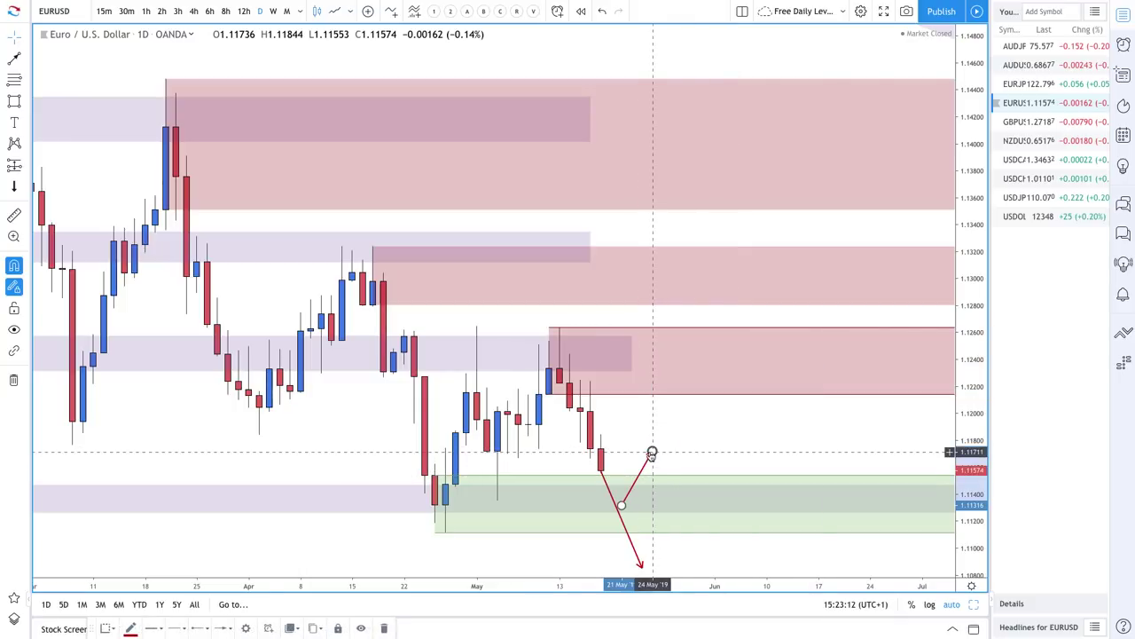
drag(669, 419, 692, 370)
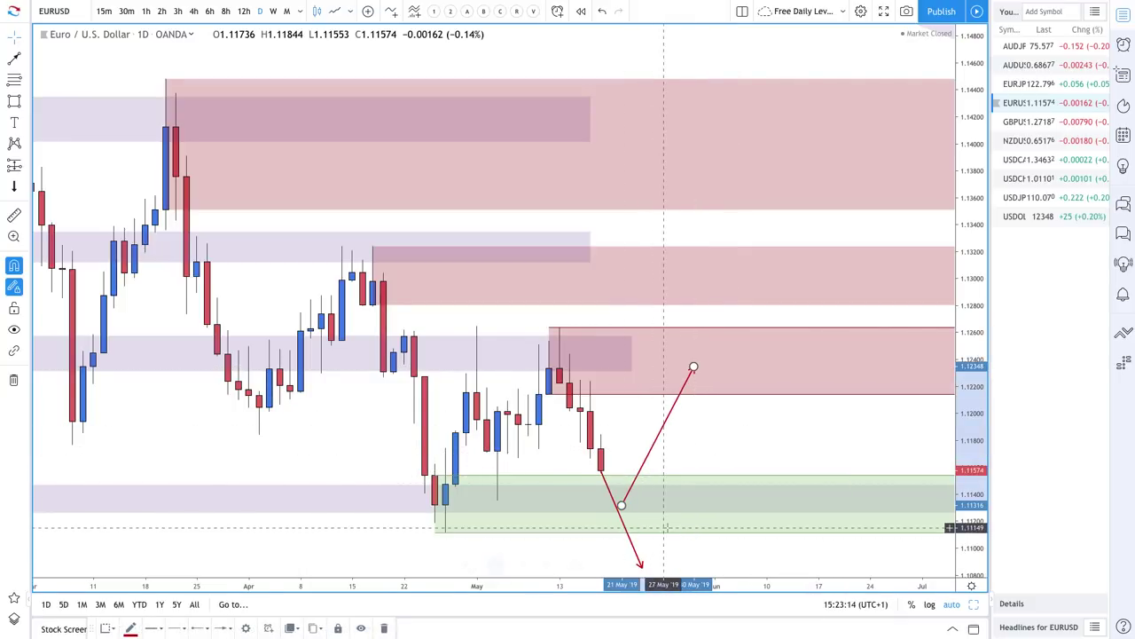
scroll(690, 515, down, 2)
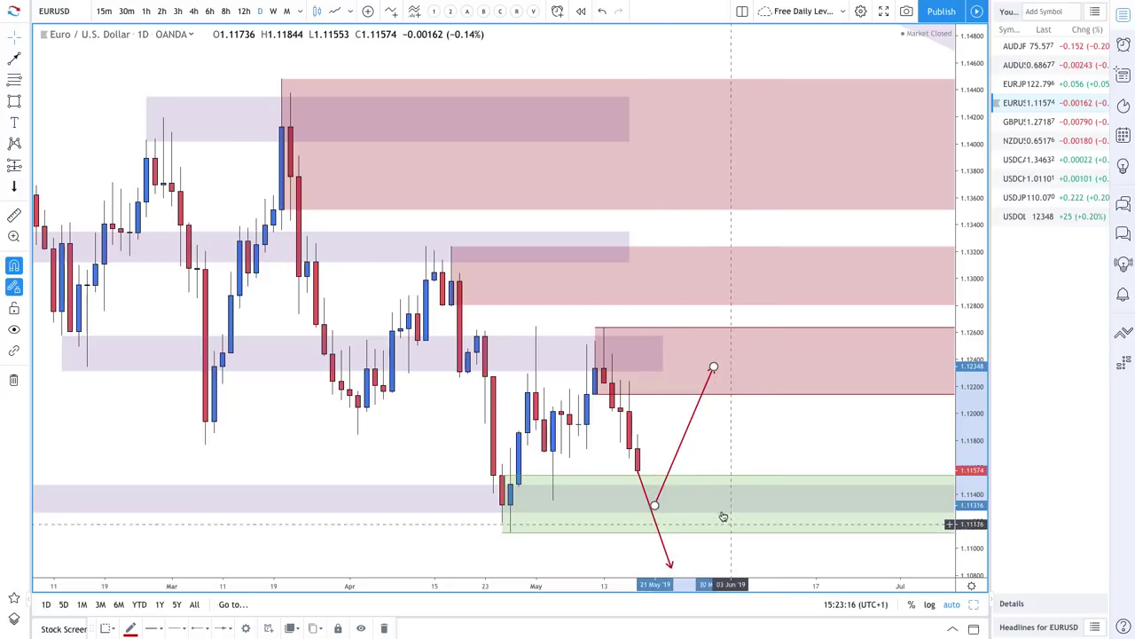
scroll(683, 510, down, 1)
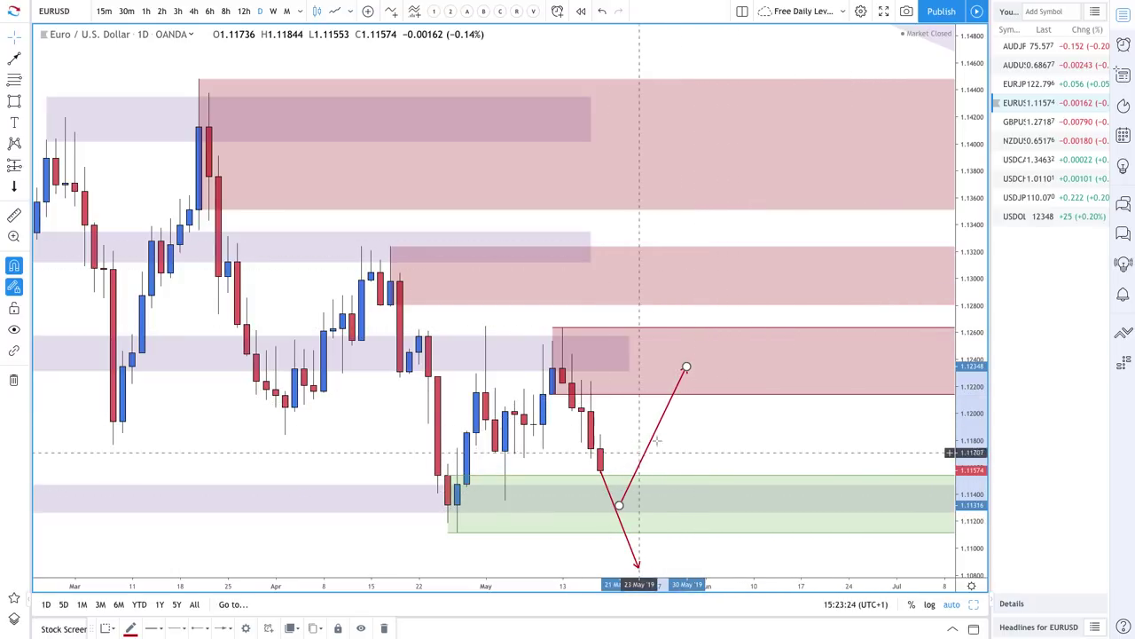
scroll(667, 435, up, 1)
scroll(683, 425, down, 2)
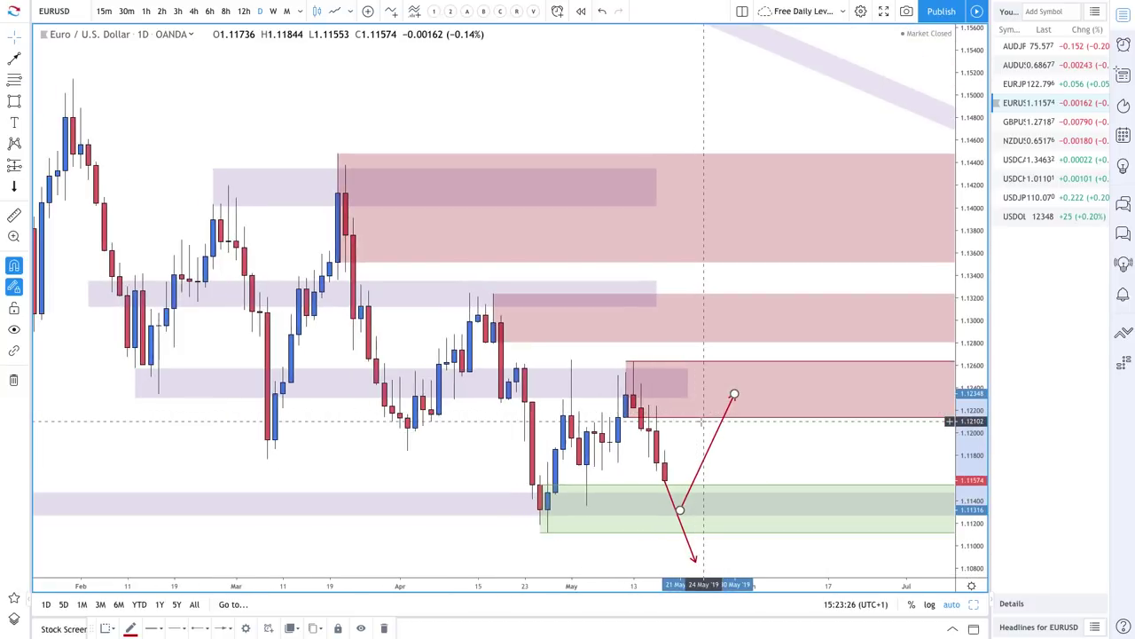
scroll(700, 422, up, 1)
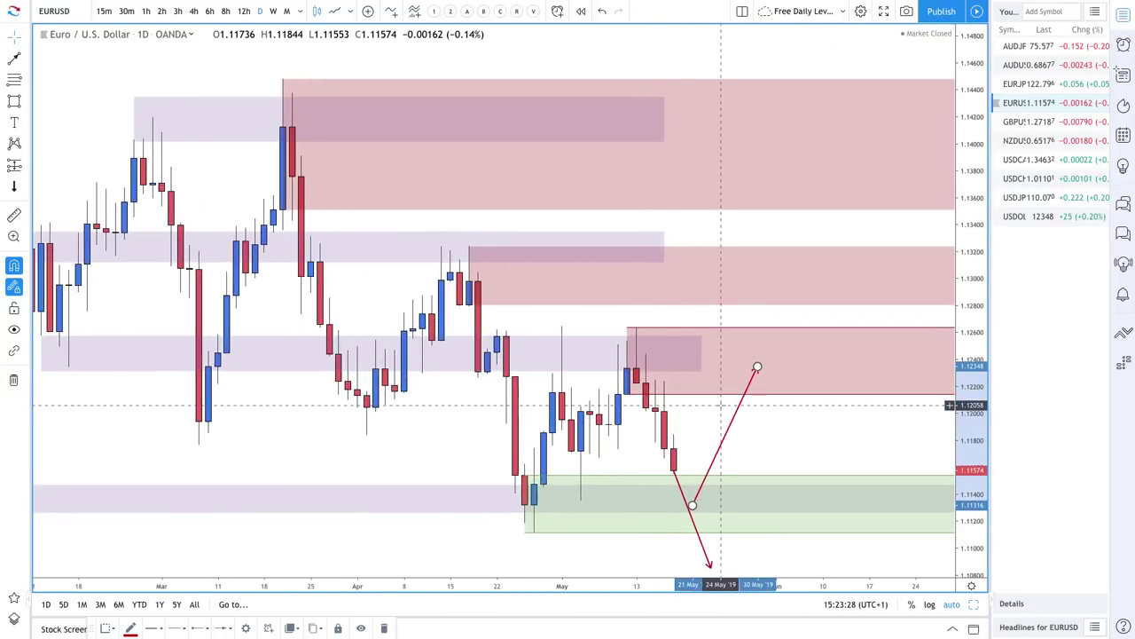
click(701, 335)
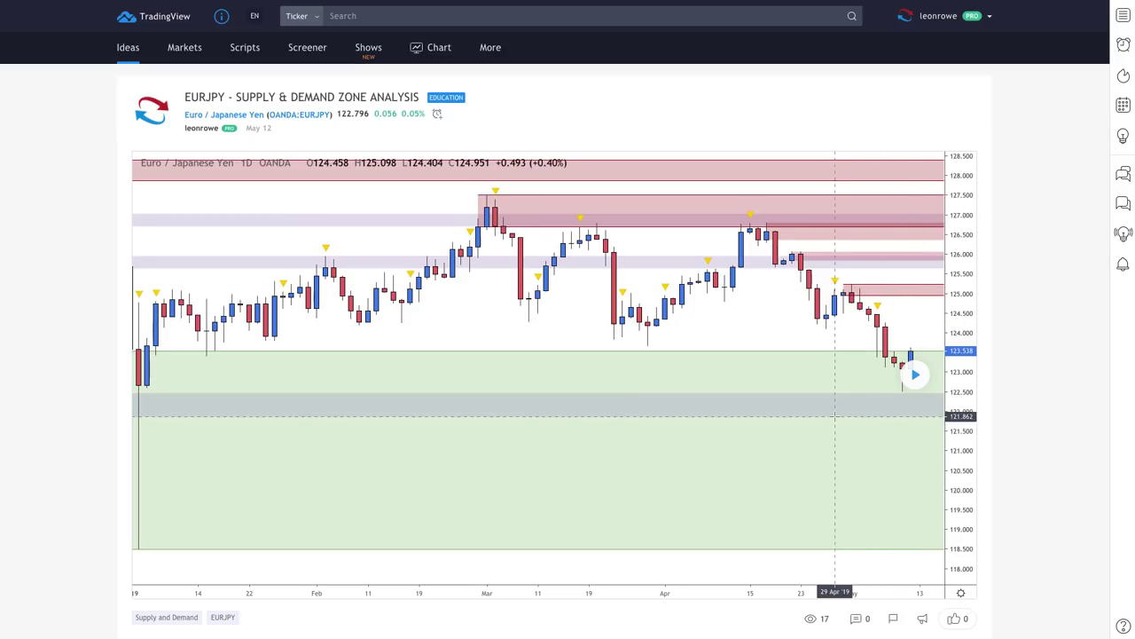
Play the published EURJPY idea, and set the large demand zone's upper edge to about 122.588 at the January 2019 low on the EURJPY chart.
click(917, 374)
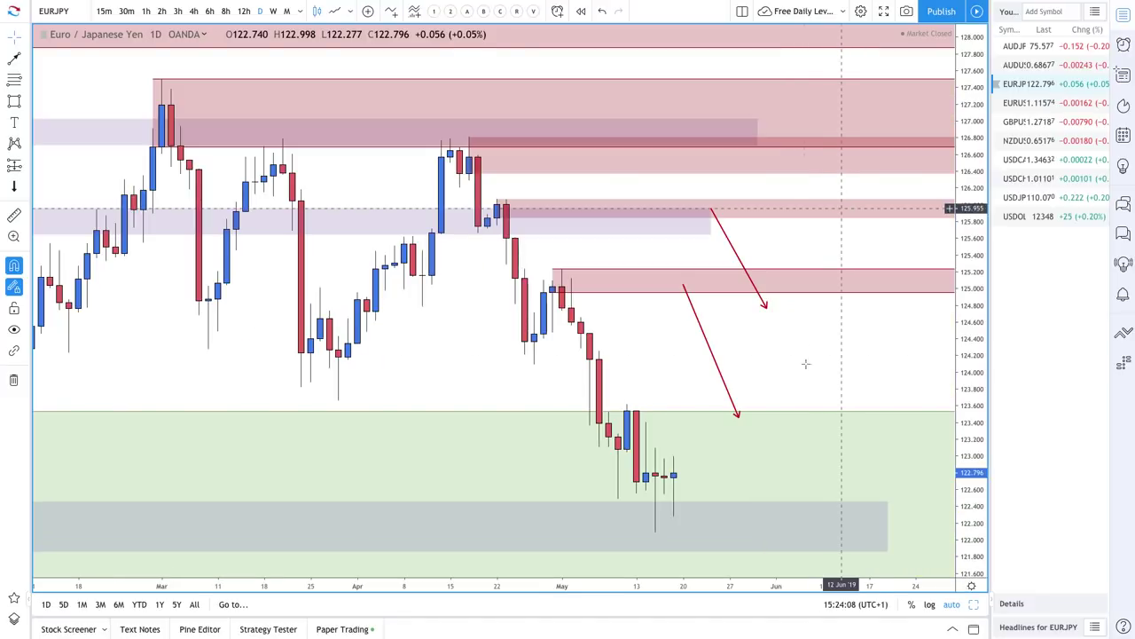
scroll(805, 363, down, 6)
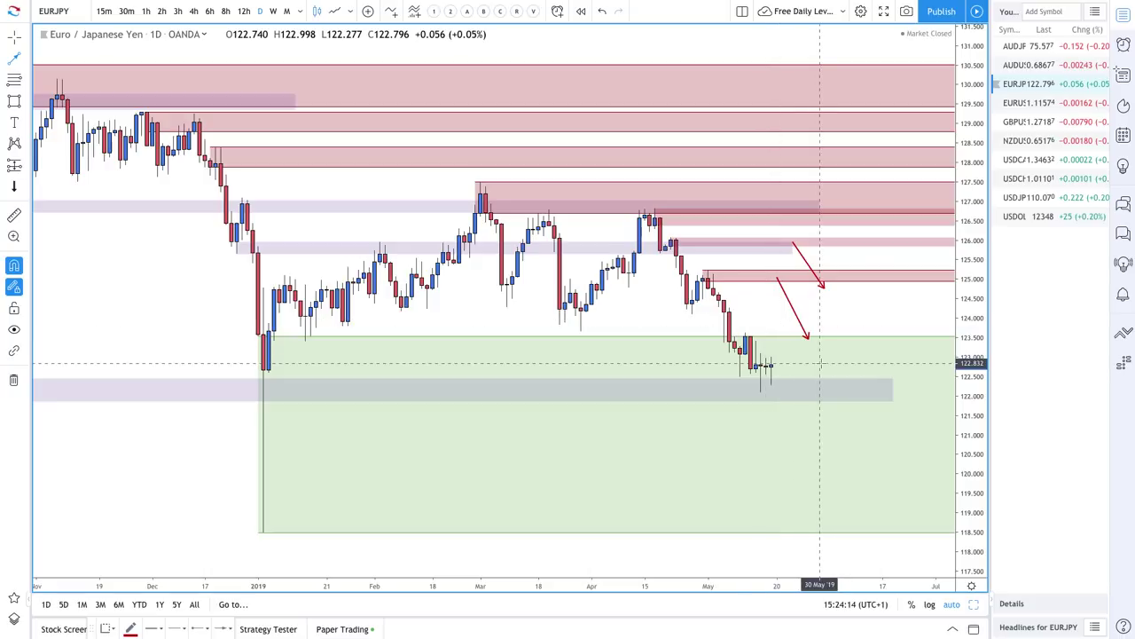
drag(262, 337, 268, 376)
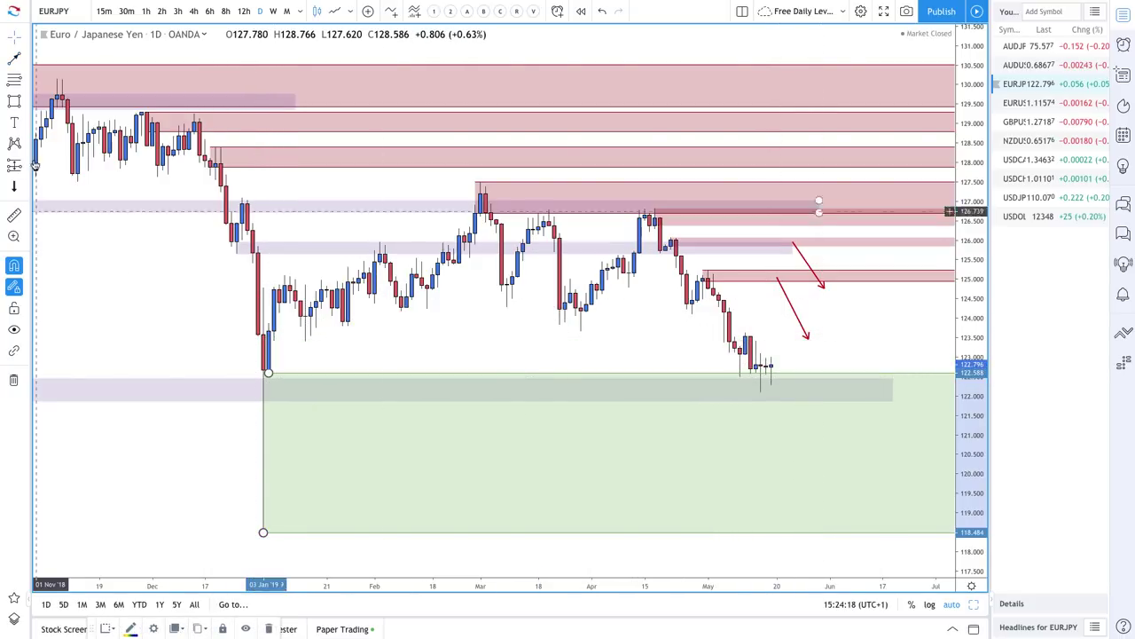
Draw a supply zone at the 10 May candle from about 123.082 to 123.616.
click(15, 80)
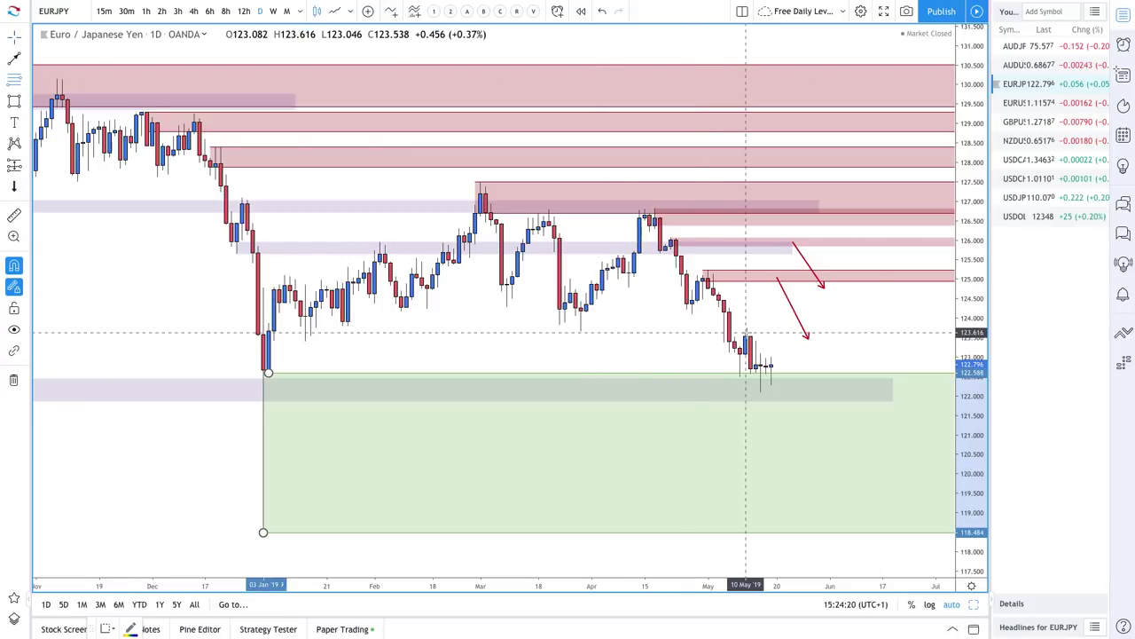
drag(745, 354, 745, 336)
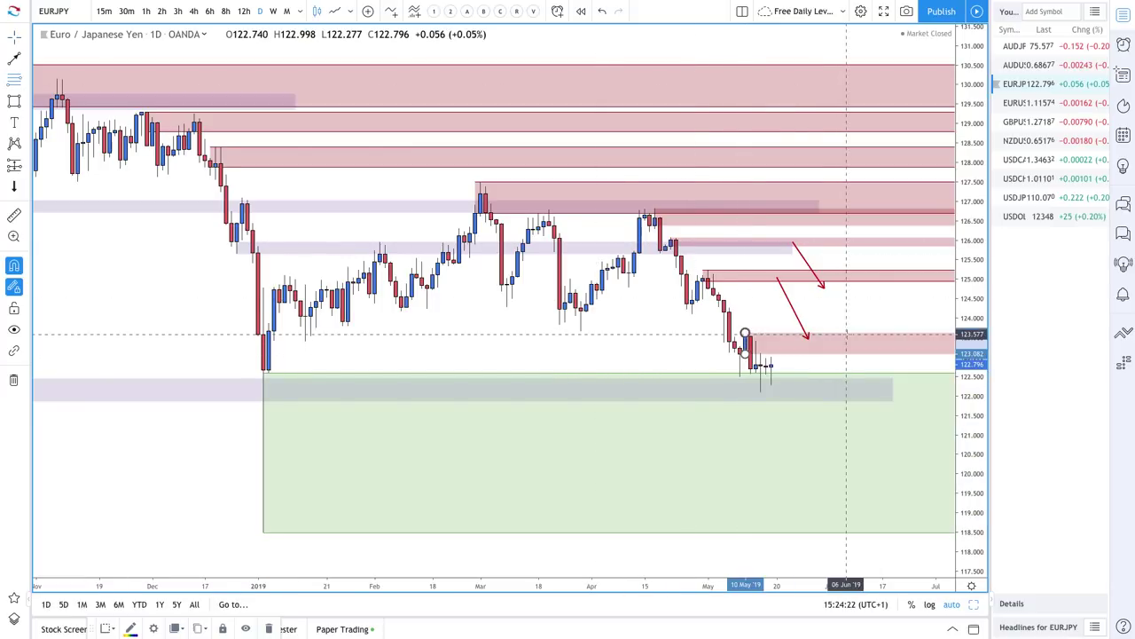
Delete the two old downward arrows that start at the supply zones near 125.0 and 126.0.
scroll(845, 337, up, 2)
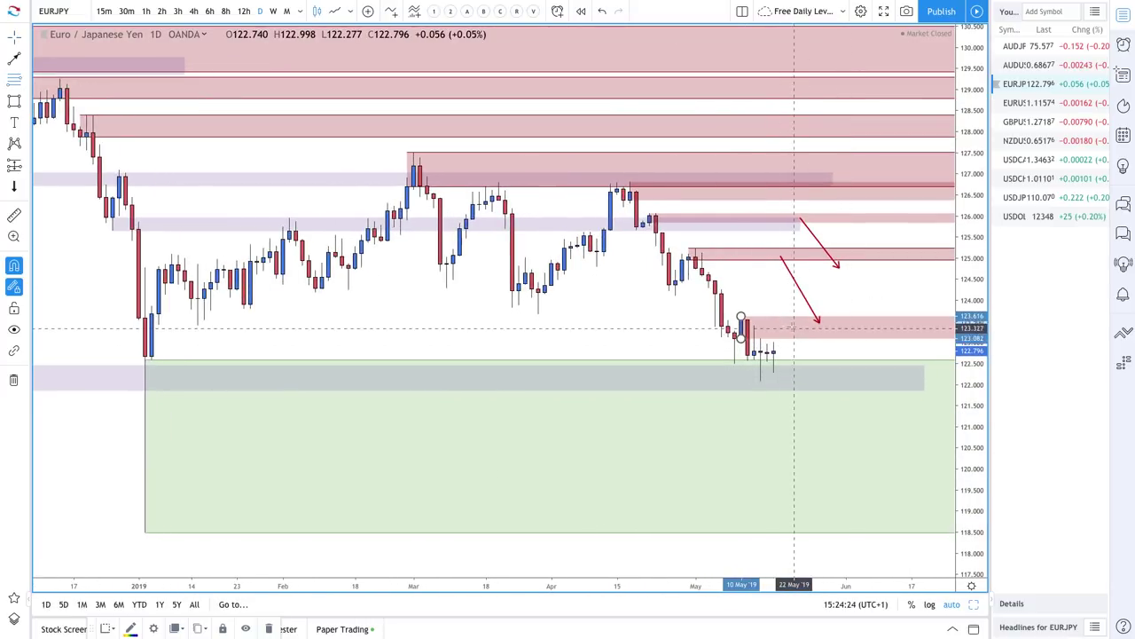
click(797, 285)
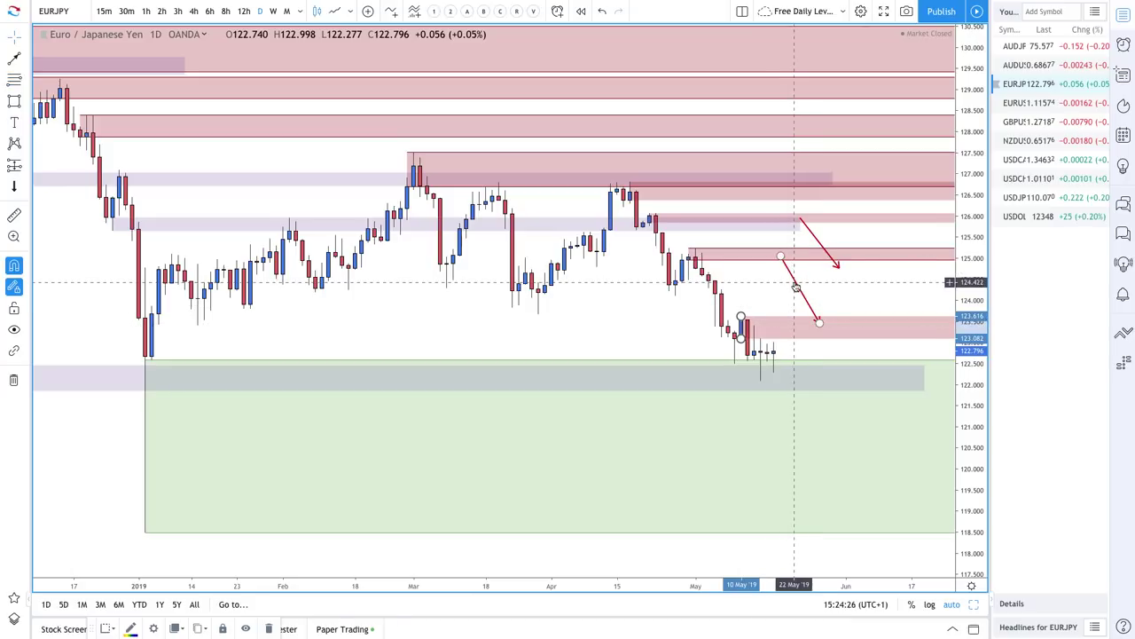
key(Delete)
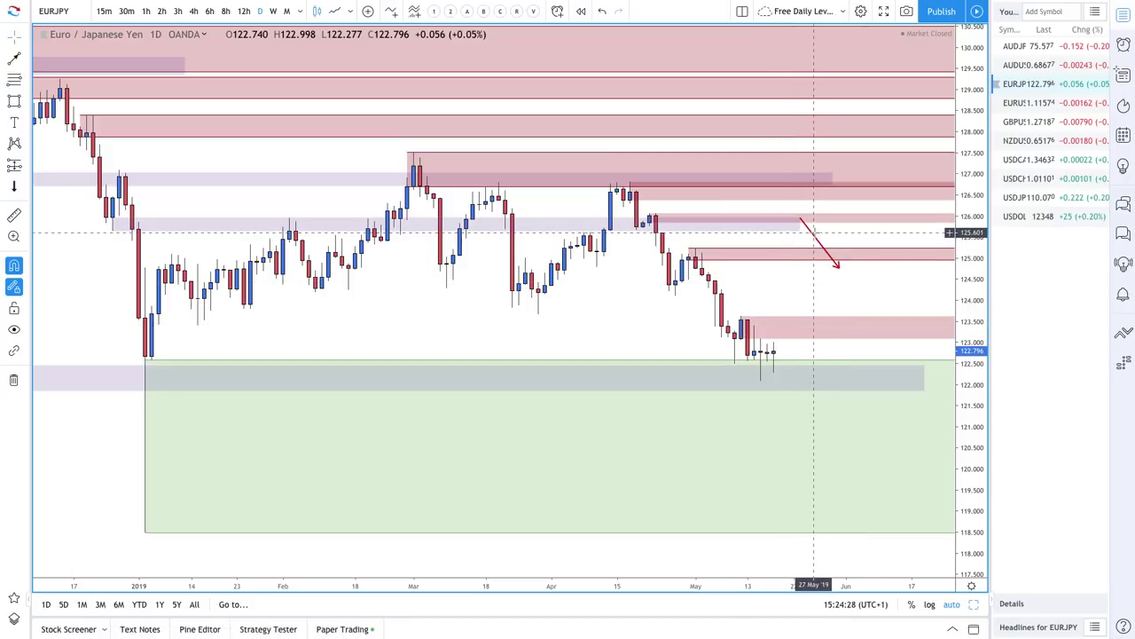
key(Delete)
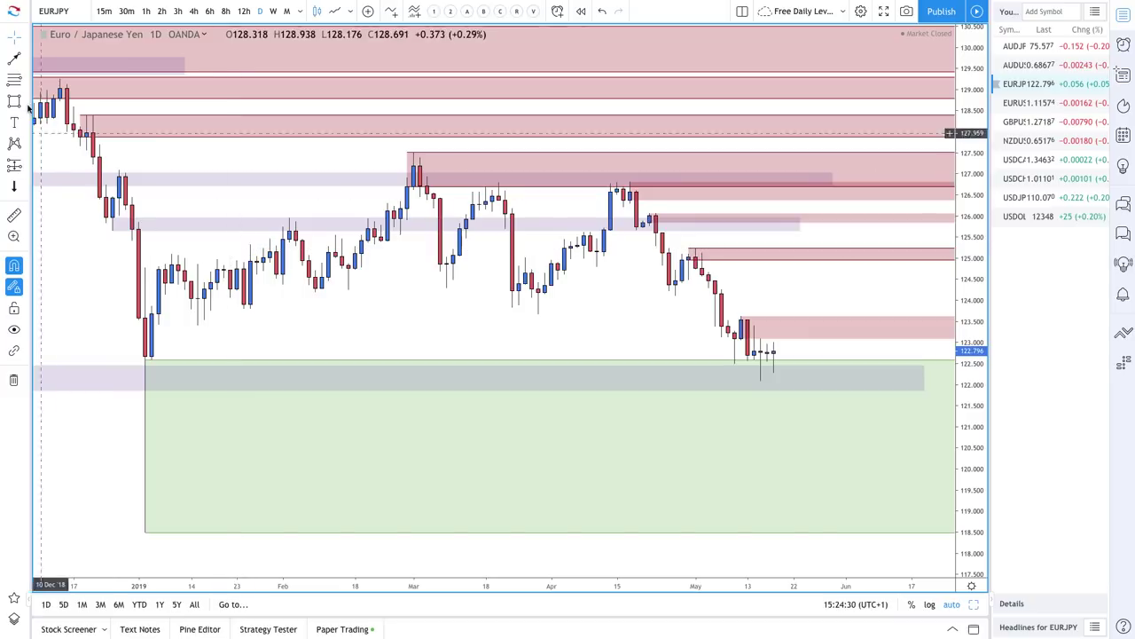
Draw a projected path from 122.764 at 16 May up to 123.369 at 23 May and down to 122.316 at 30 May.
click(13, 58)
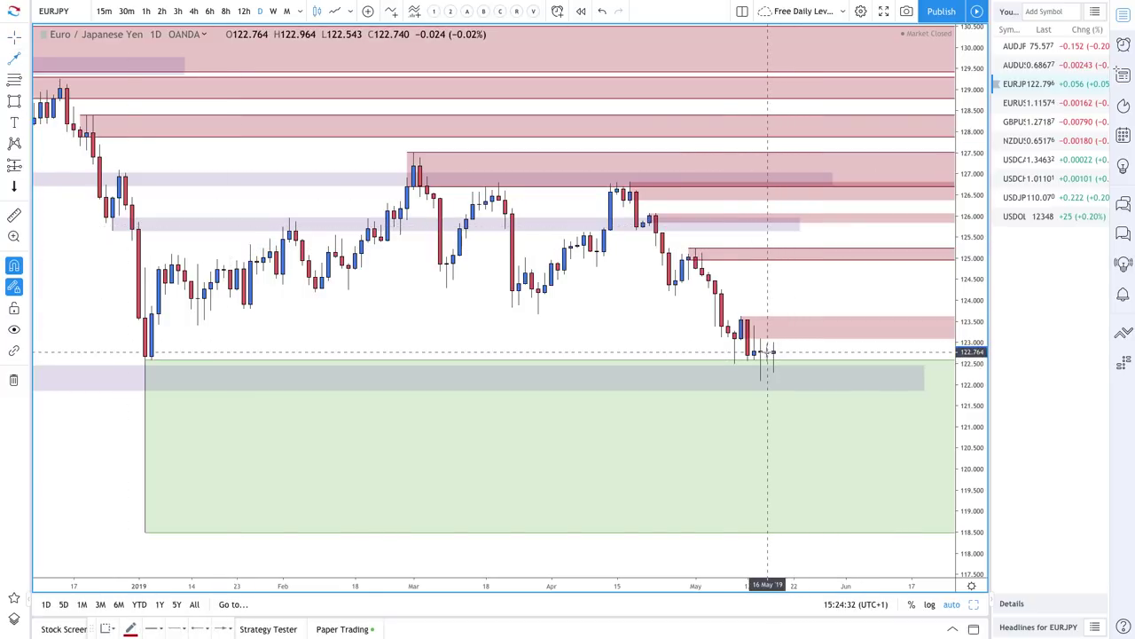
click(767, 352)
click(800, 327)
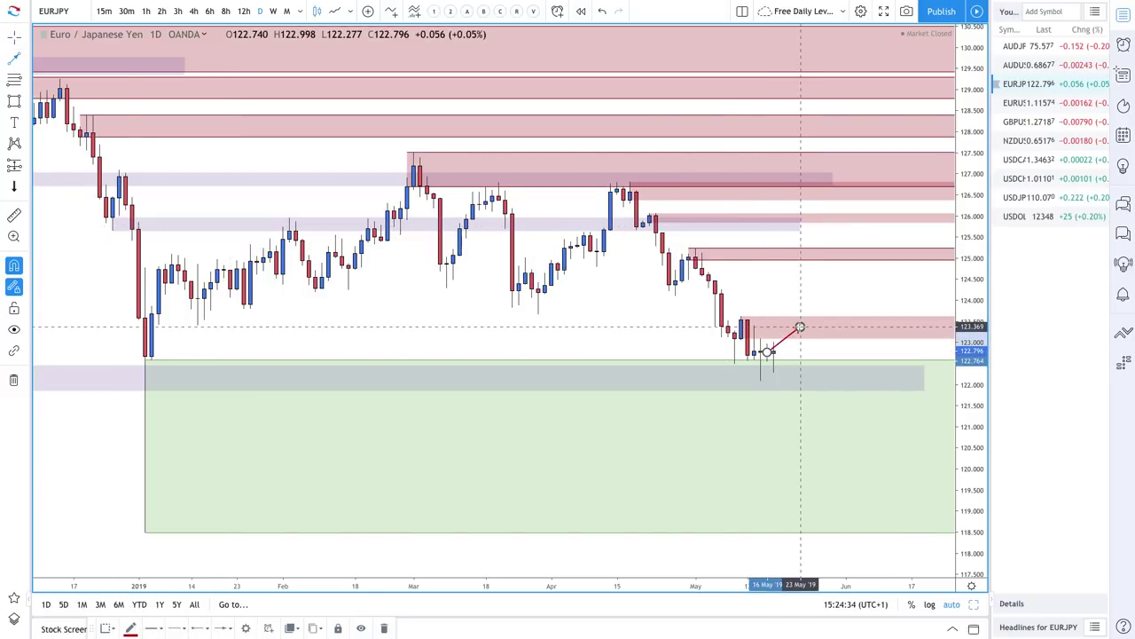
double_click(832, 369)
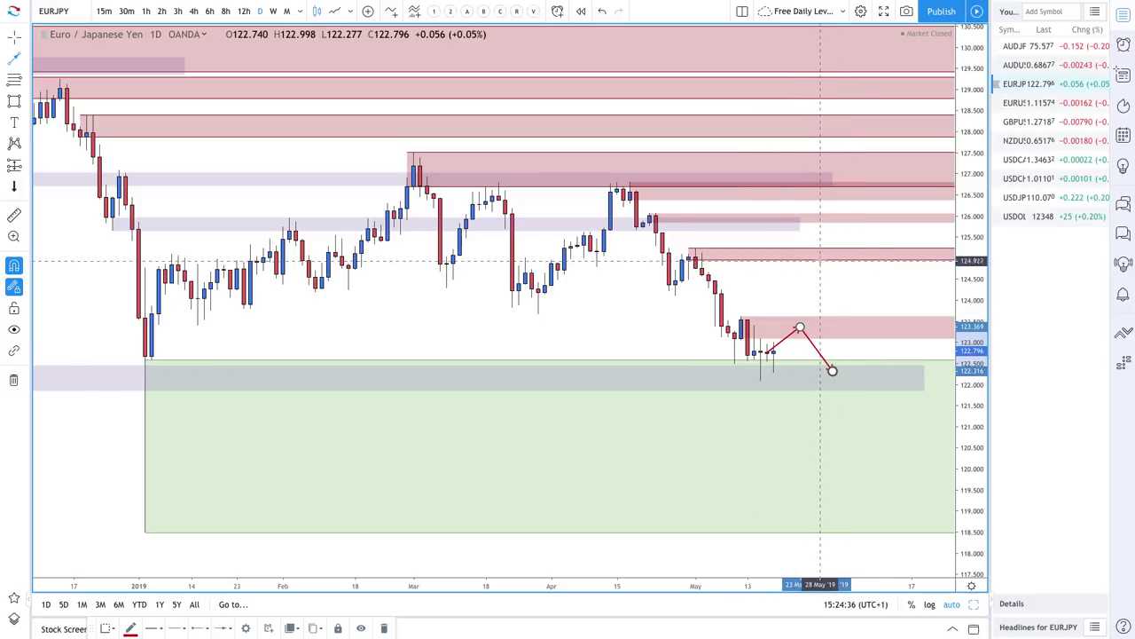
Draw a downward arrow from 125.067 to 124.211 at the next supply zone, and lower the projected path's tip to 120.927 at 30 May.
click(813, 256)
double_click(839, 290)
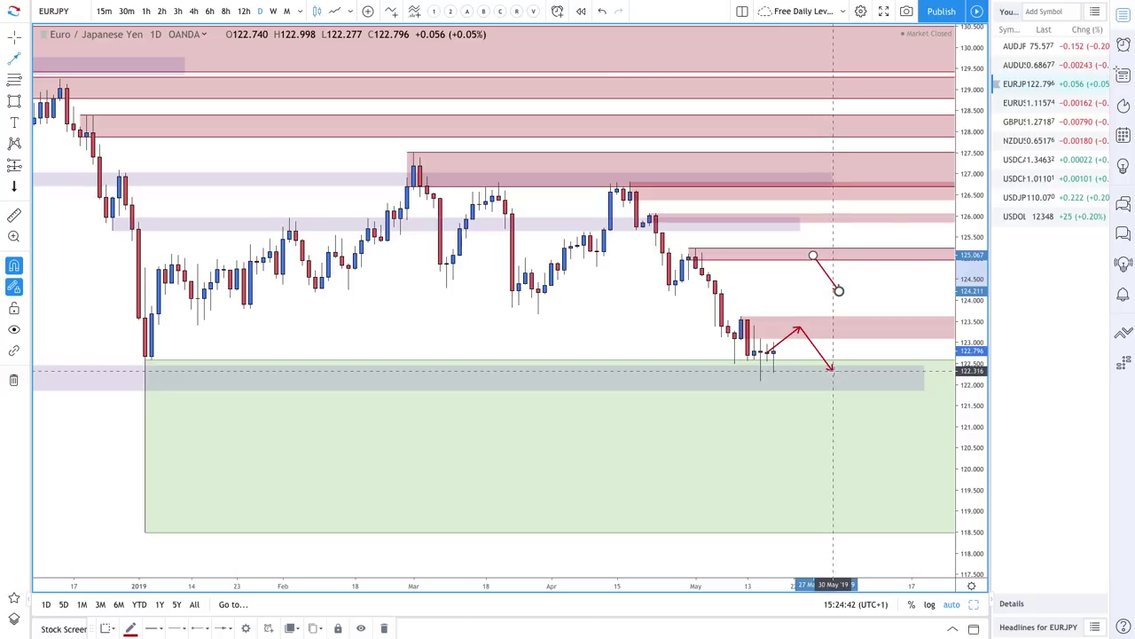
drag(831, 372, 832, 429)
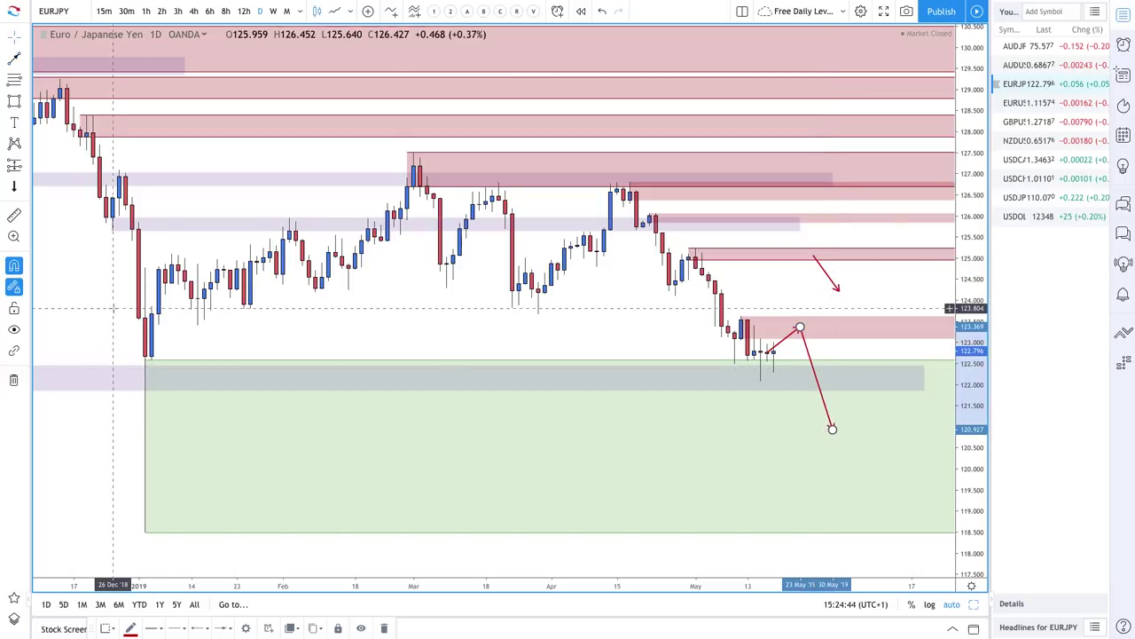
Continue the projected path with an arrow from 120.899 up to 122.639 at 5 June and another down to 121.446 at 13 June.
click(14, 57)
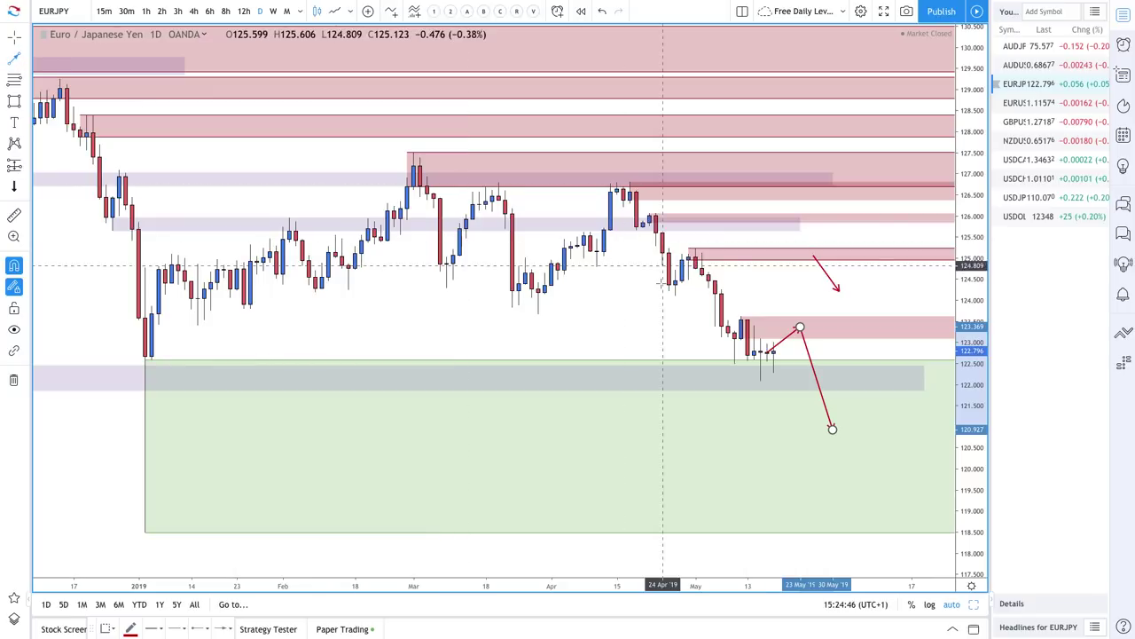
mouse_move(832, 429)
mouse_down()
mouse_move(858, 330)
mouse_move(792, 341)
mouse_move(857, 318)
mouse_move(858, 359)
mouse_up()
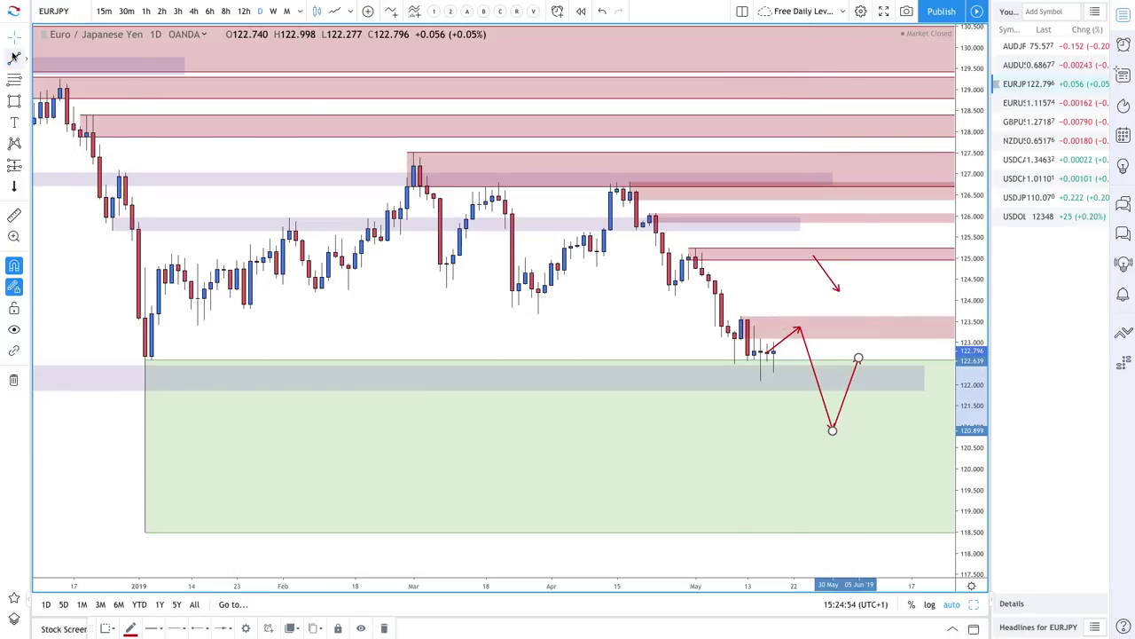
click(433, 105)
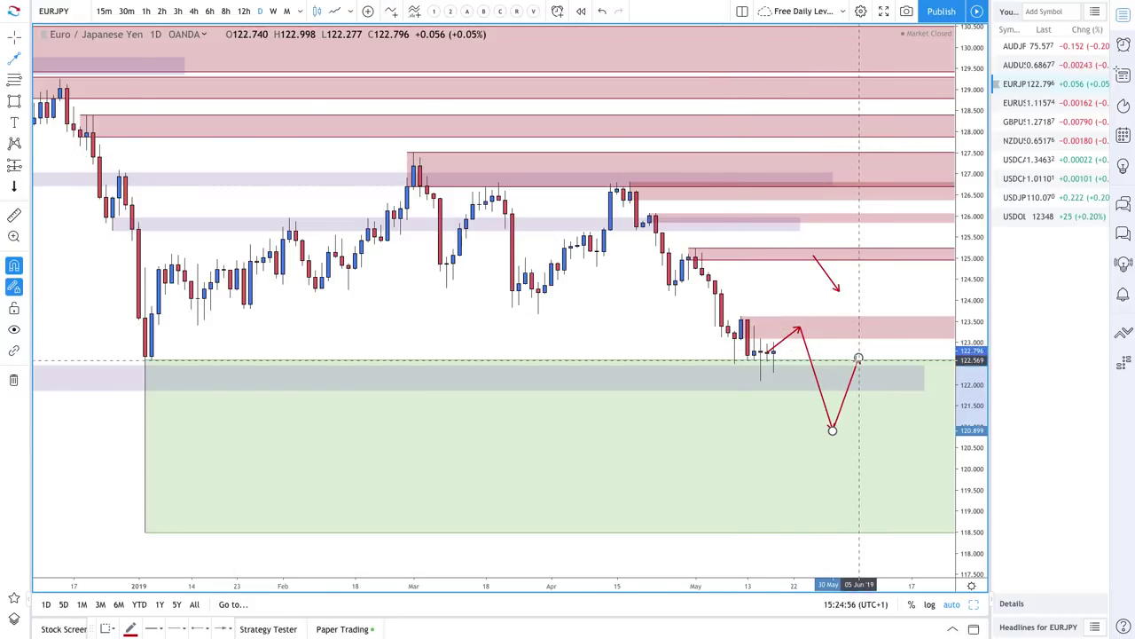
mouse_move(858, 358)
mouse_down()
mouse_move(809, 361)
mouse_move(898, 407)
mouse_up()
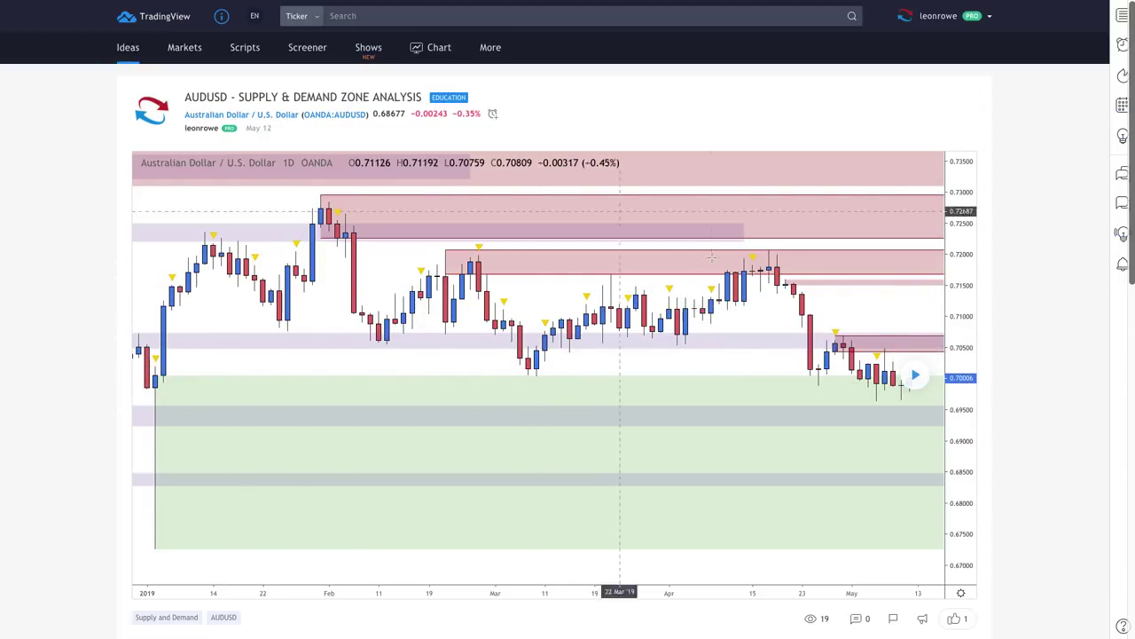
Play the published AUDUSD supply and demand idea forward, and switch the chart to AUDUSD.
click(915, 375)
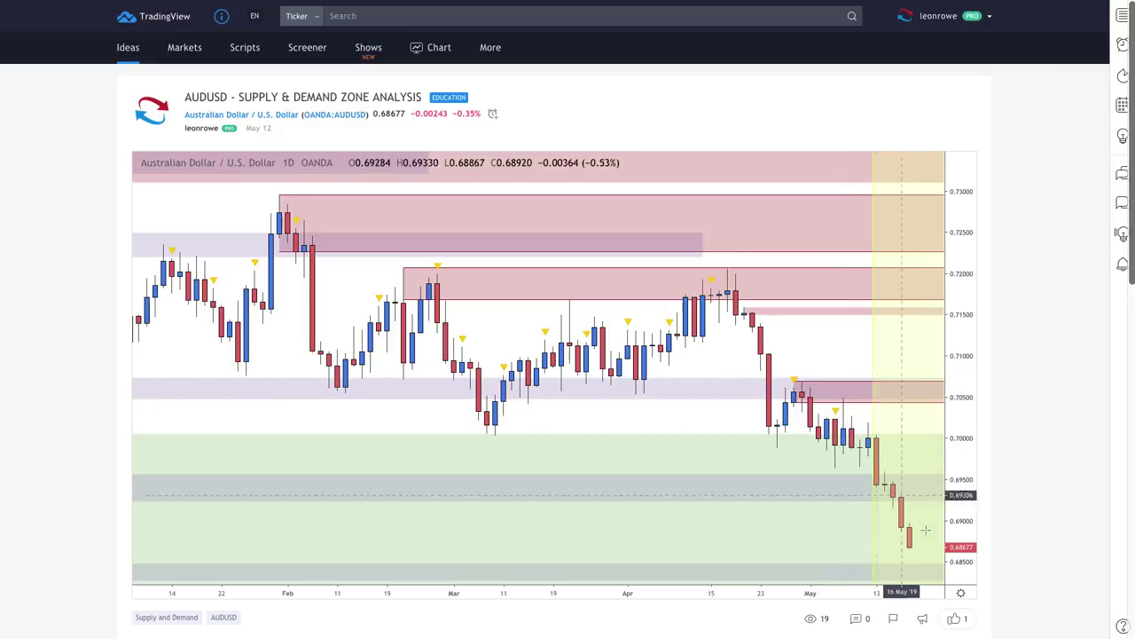
mouse_move(490, 49)
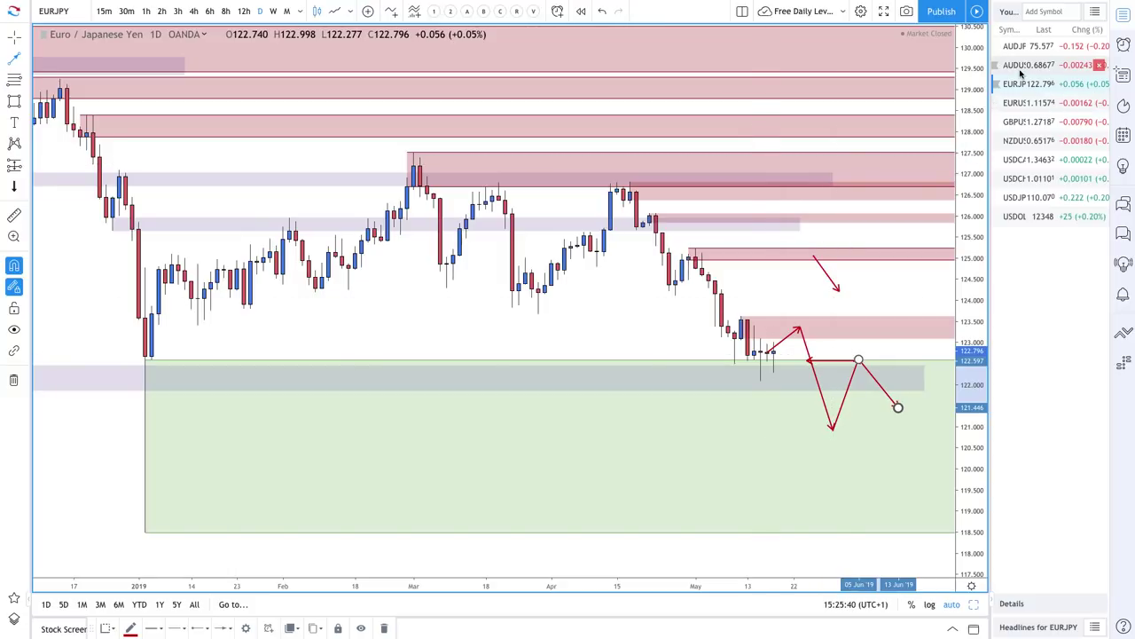
click(1025, 69)
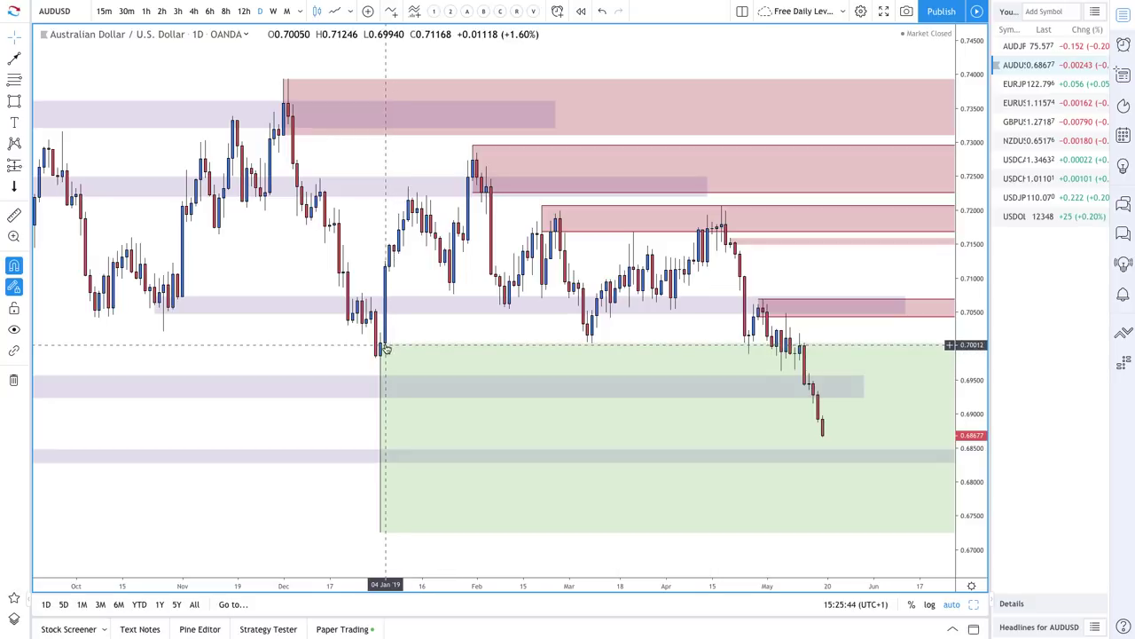
Lower the large demand zone's upper edge to about 0.6866 at the latest price low, and delete the purple zone near 0.695.
drag(384, 346, 390, 436)
scroll(443, 417, down, 2)
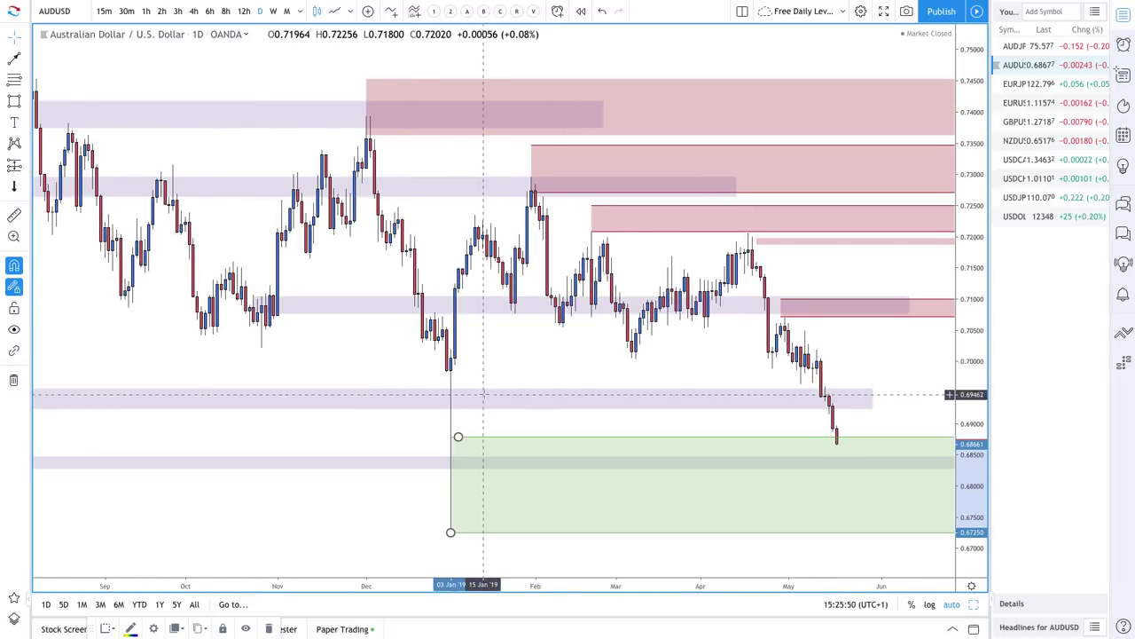
click(485, 393)
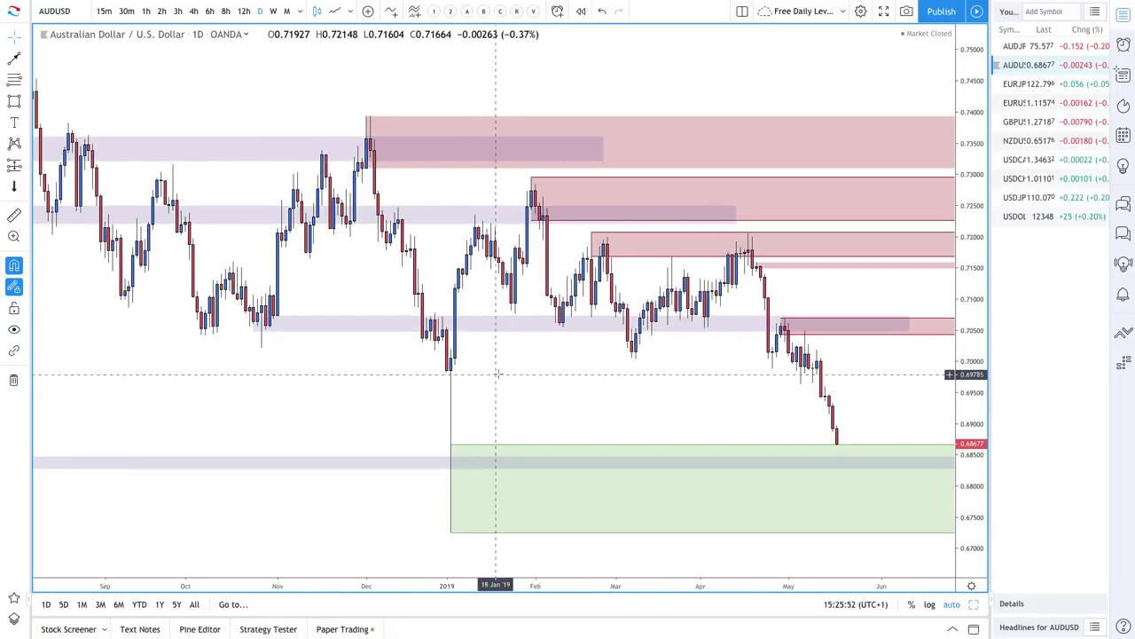
Draw a supply zone with its bottom at 0.69888 on 10 May and its top at 0.70483 on 7 May.
click(14, 79)
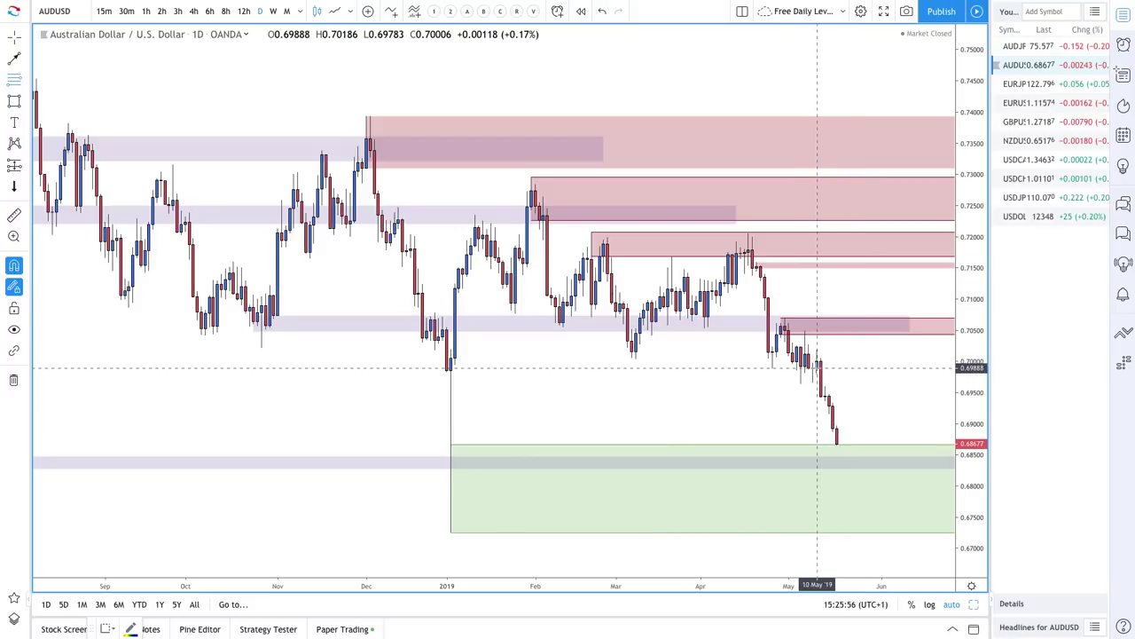
click(817, 365)
drag(817, 365, 816, 350)
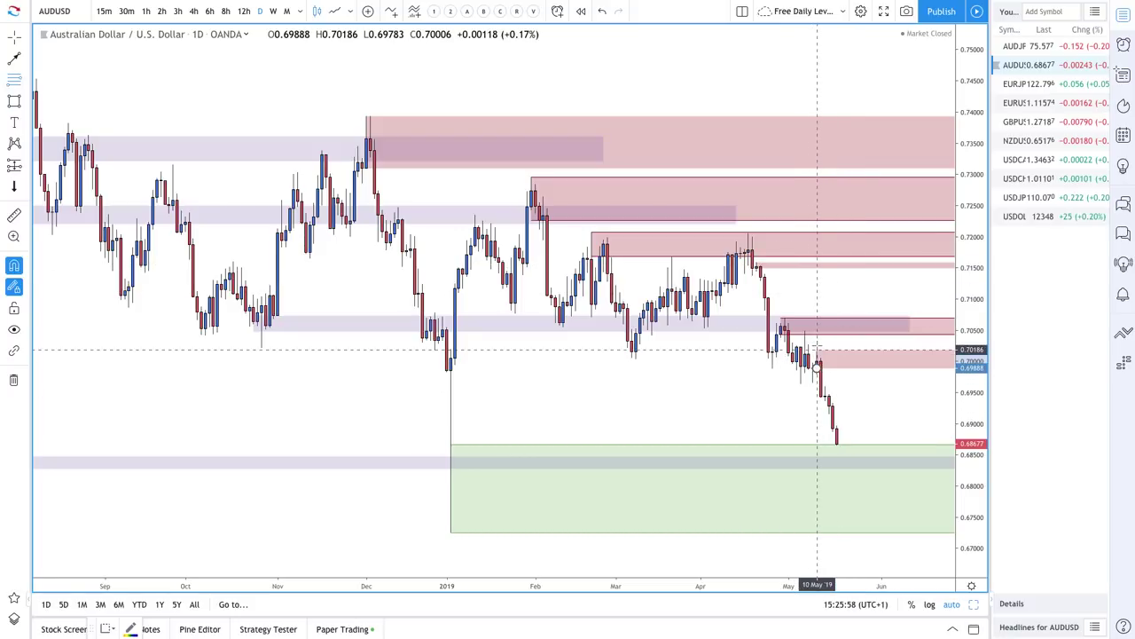
scroll(816, 347, up, 3)
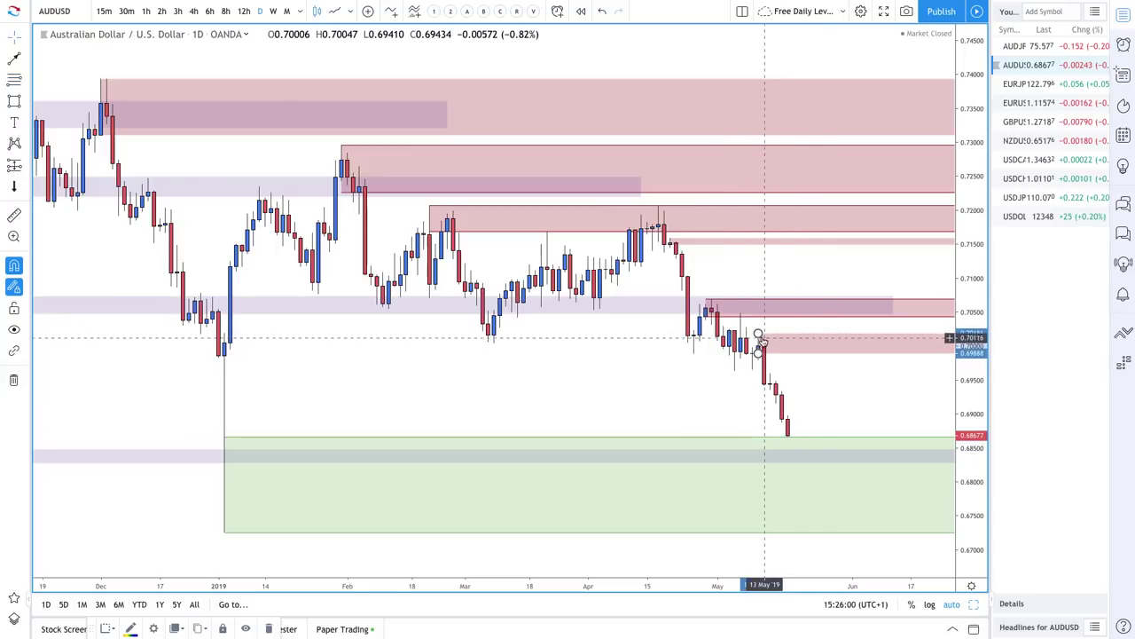
drag(757, 334, 741, 323)
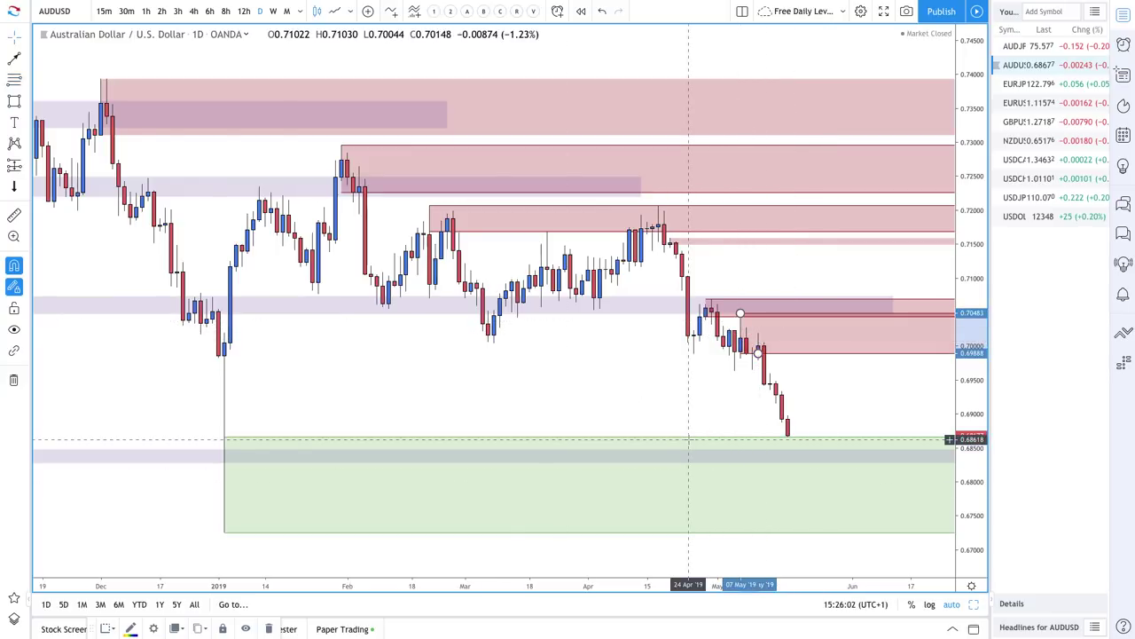
Try raising the demand zone's upper edge to about 0.7050, and return it to 0.68653.
scroll(489, 443, down, 1)
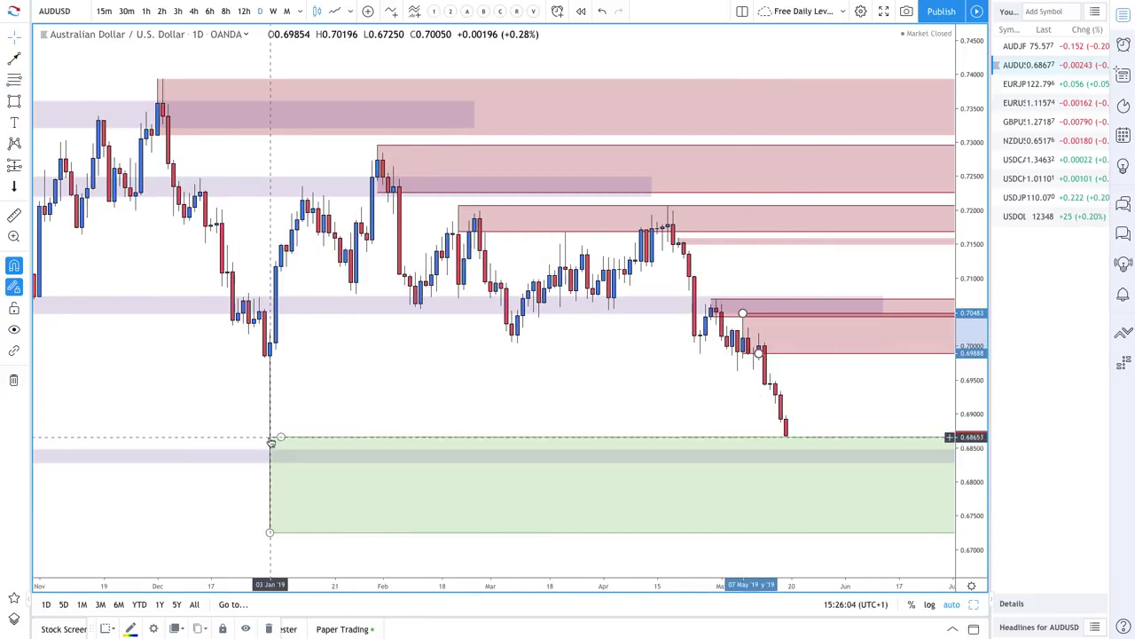
scroll(271, 441, down, 2)
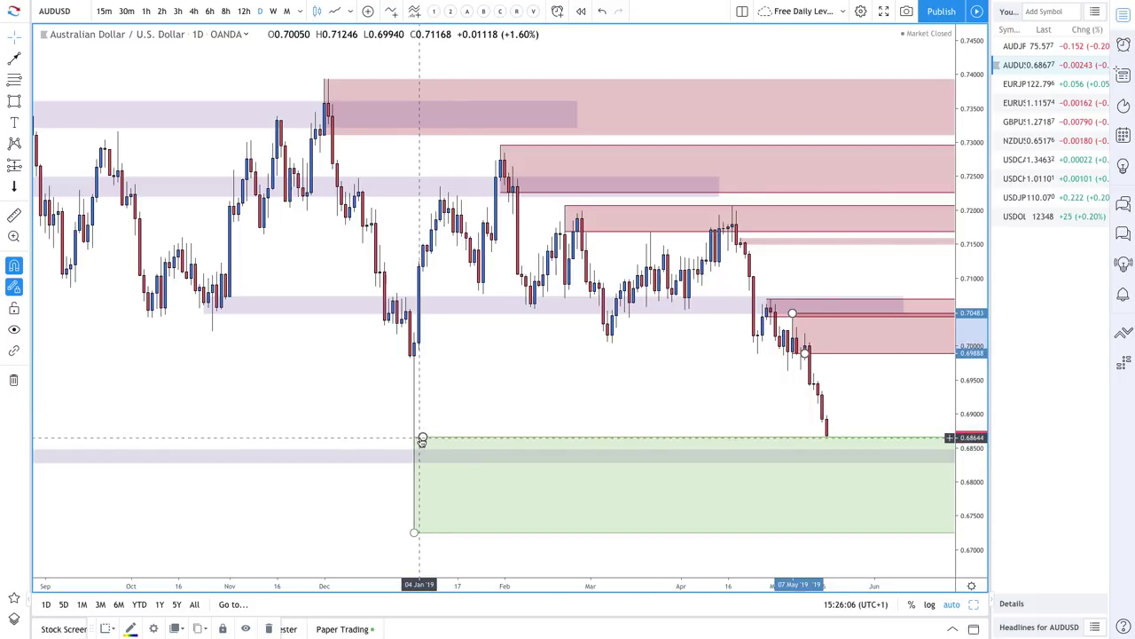
drag(425, 440, 407, 315)
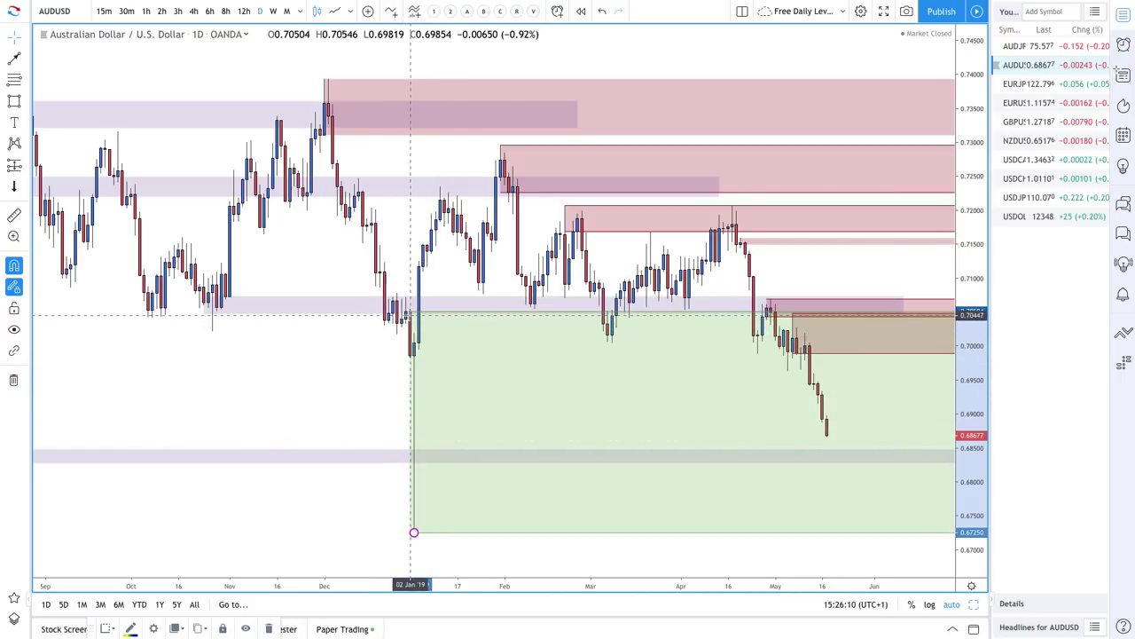
mouse_move(411, 315)
mouse_down()
mouse_move(786, 332)
mouse_move(836, 431)
mouse_move(788, 372)
mouse_move(826, 451)
mouse_move(577, 487)
mouse_move(413, 455)
mouse_move(419, 438)
mouse_up()
Draw a projected path from the latest candle down to 0.68391 inside the demand zone and back up to 0.69411.
scroll(586, 439, down, 2)
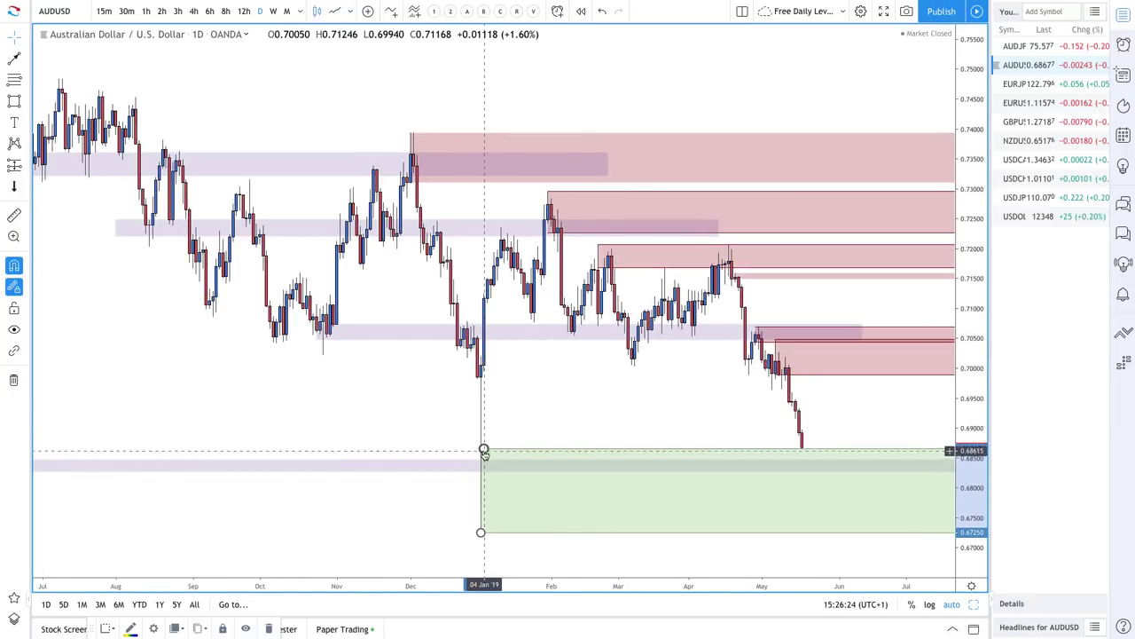
scroll(484, 450, down, 3)
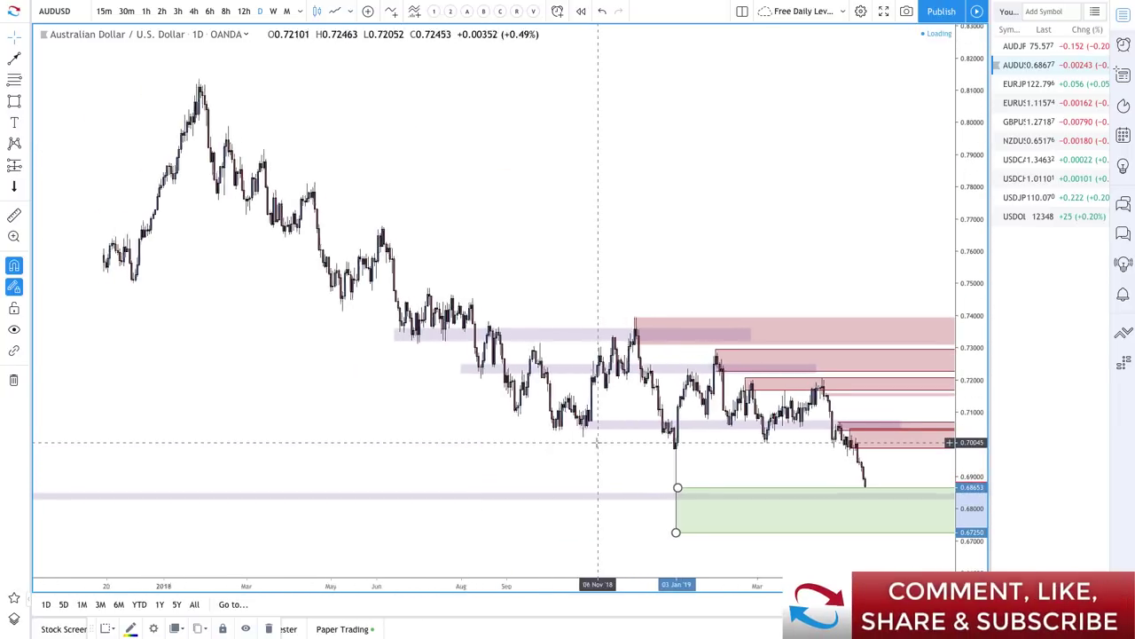
scroll(597, 441, down, 5)
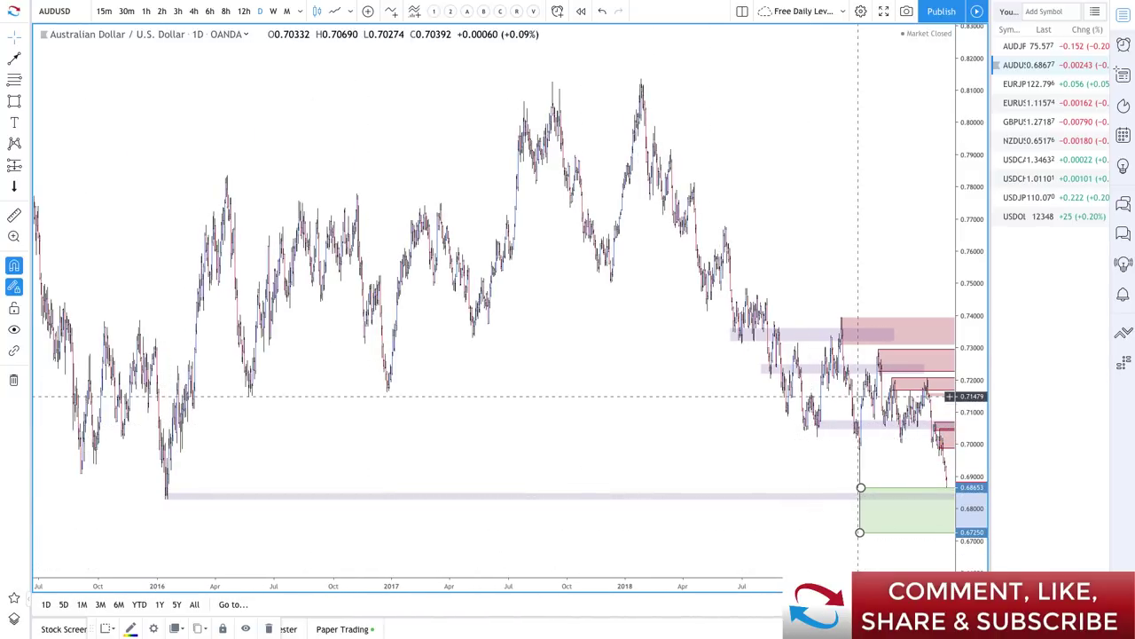
scroll(858, 396, up, 10)
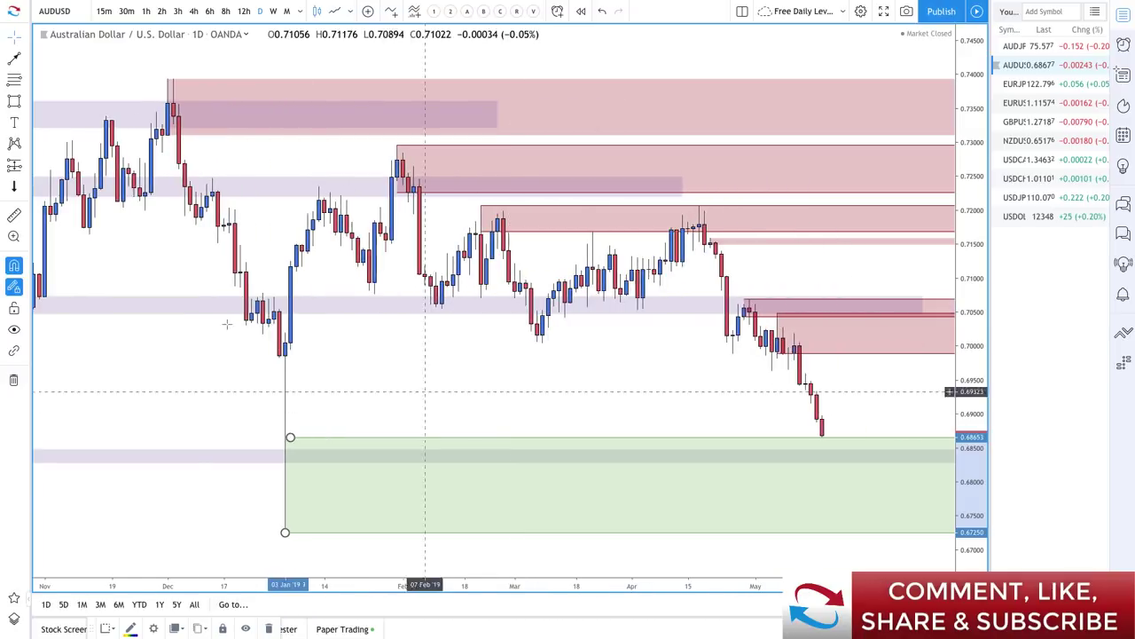
click(17, 64)
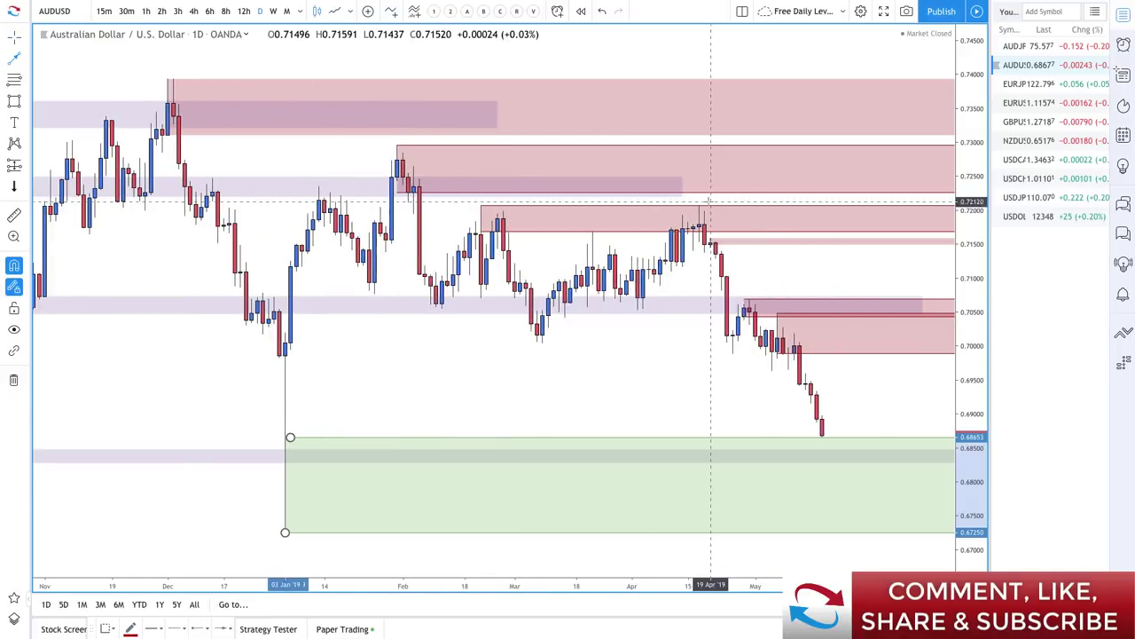
click(826, 454)
click(860, 385)
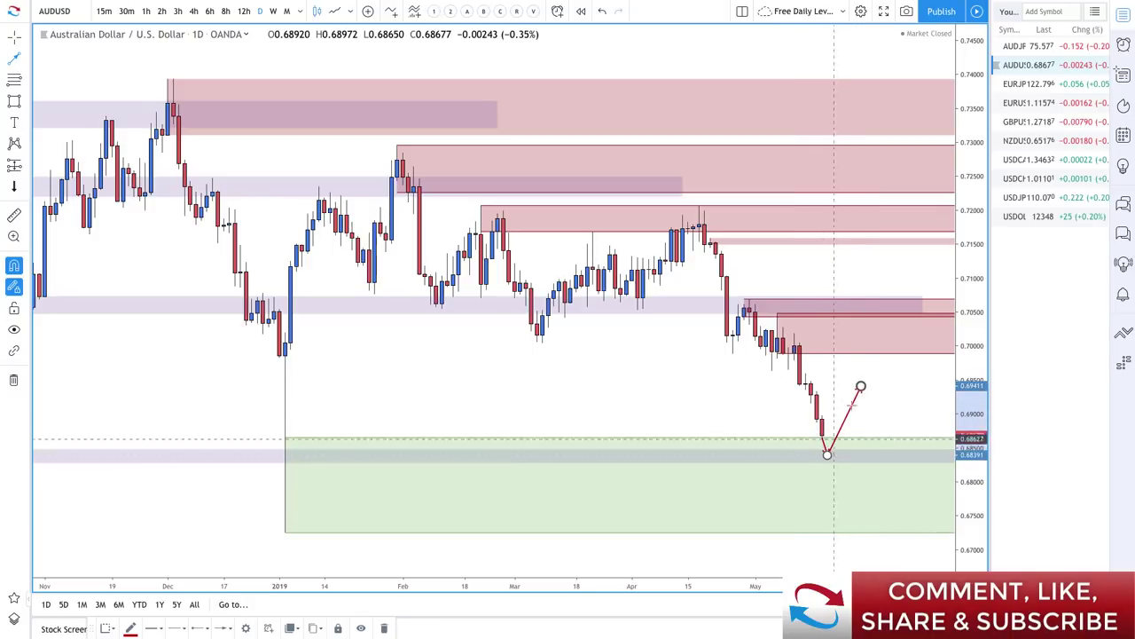
Draw an arrow from 0.69515 up to 0.69951 at 31 May, and a purple zone from 0.69819 at 2 January to about 0.701 in June.
click(878, 344)
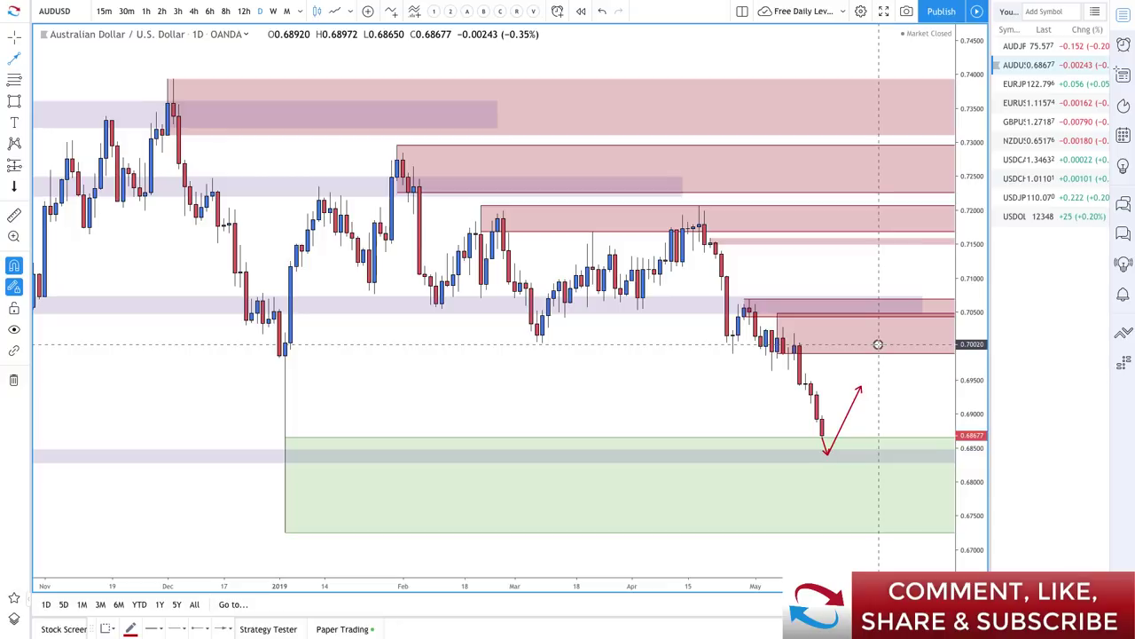
click(911, 379)
click(879, 349)
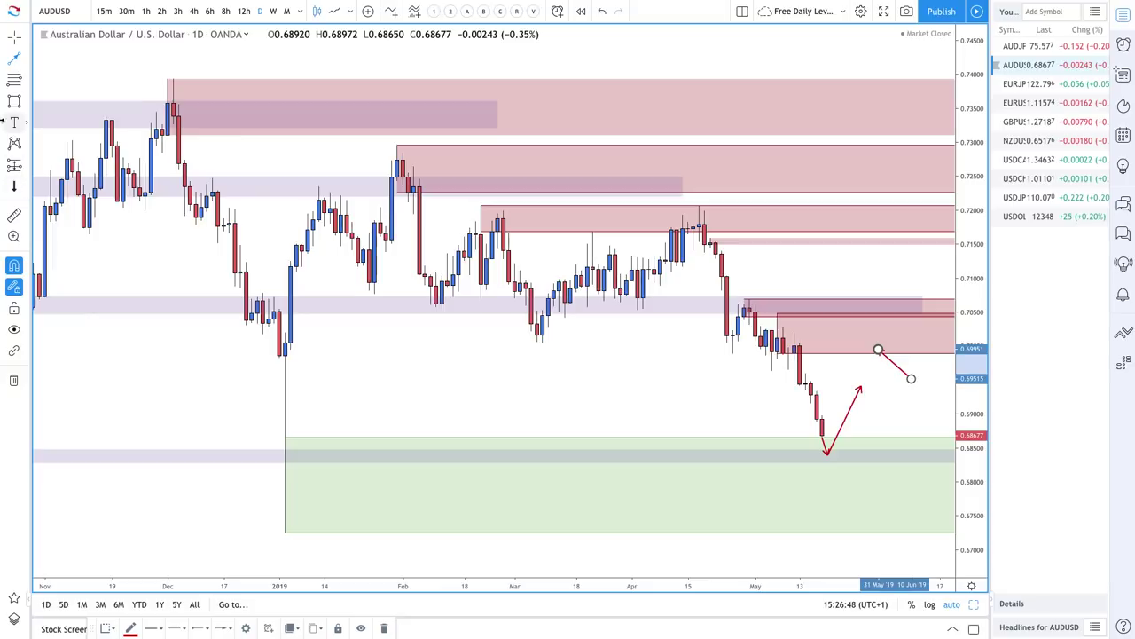
click(13, 102)
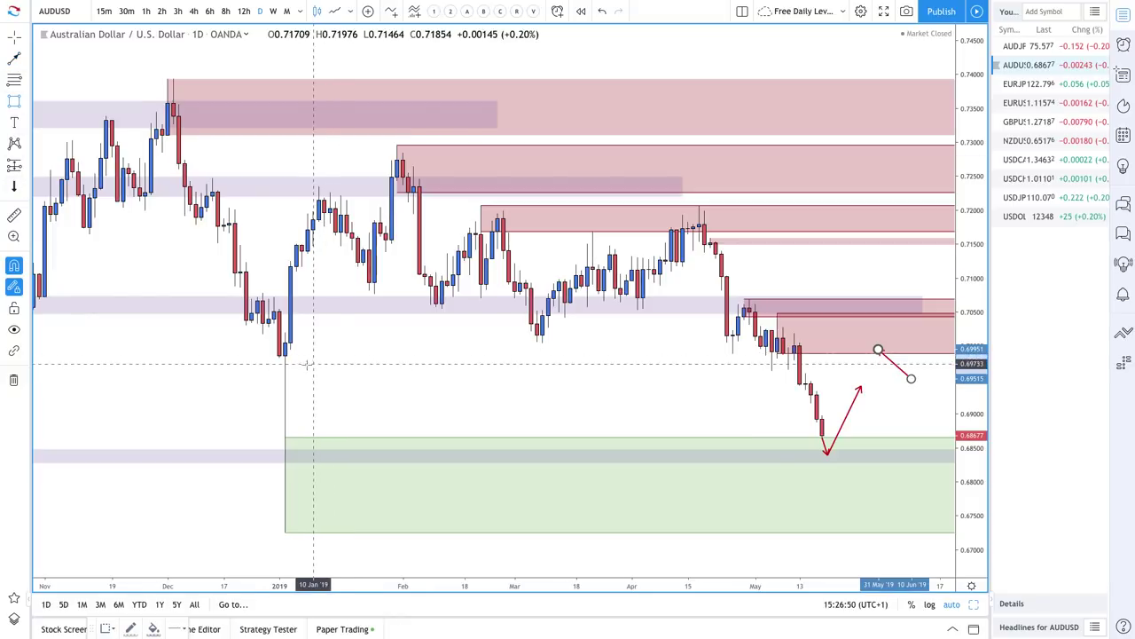
click(280, 358)
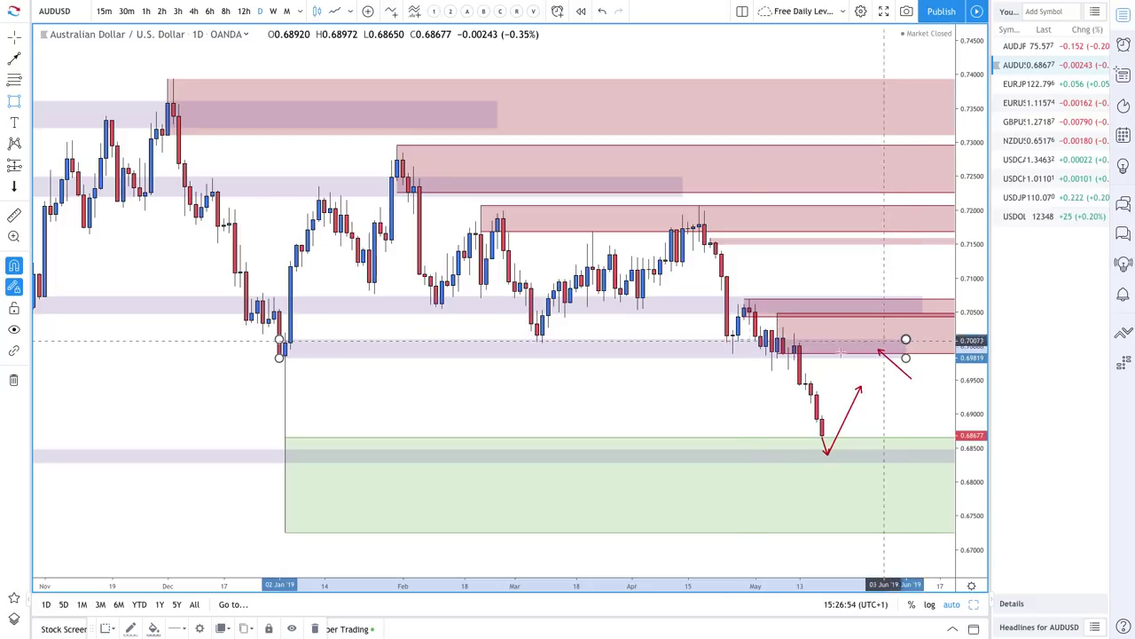
Reshape the projection so the upswing reaches 0.69985 on 29 May and the upper arrow falls from about 0.700 on 30 May to 0.69106.
click(716, 387)
key(Escape)
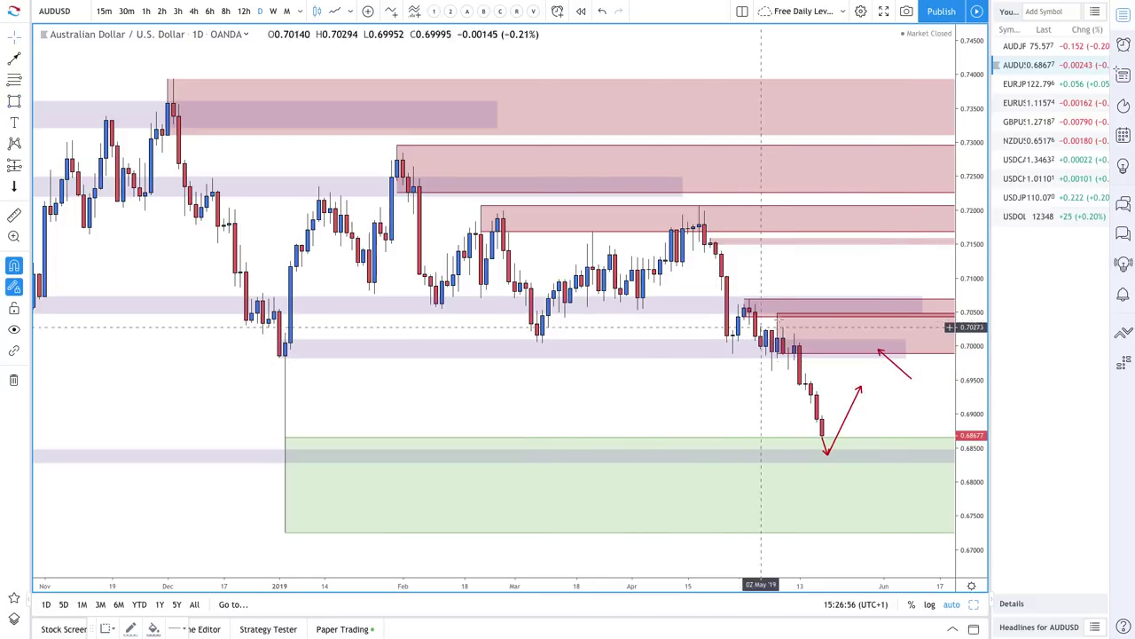
scroll(867, 344, down, 2)
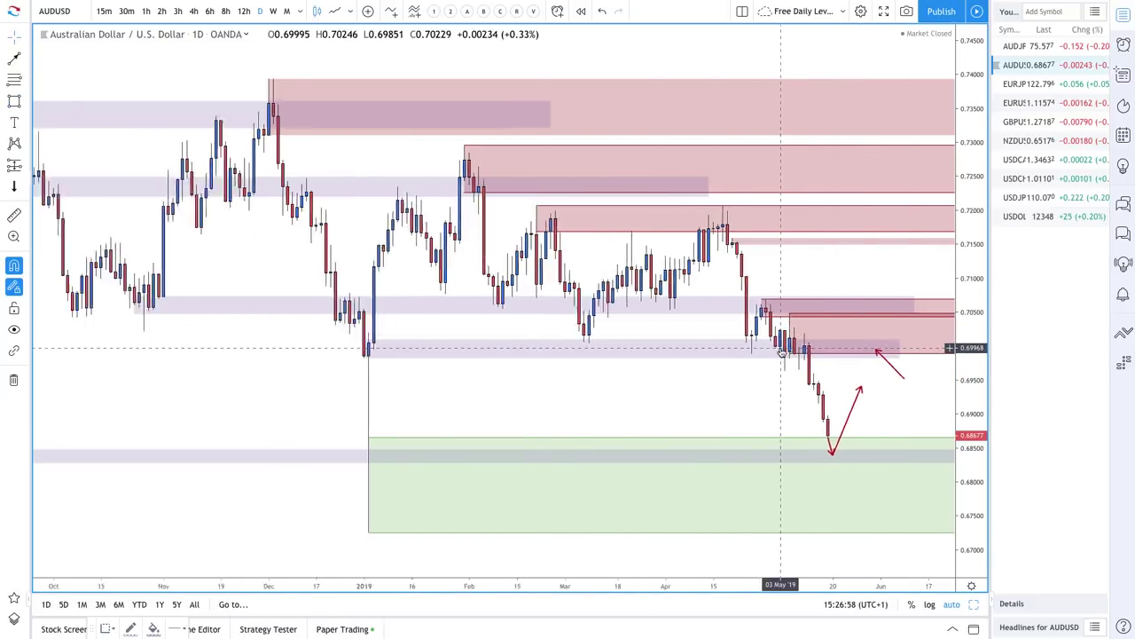
scroll(865, 345, up, 1)
scroll(863, 346, up, 1)
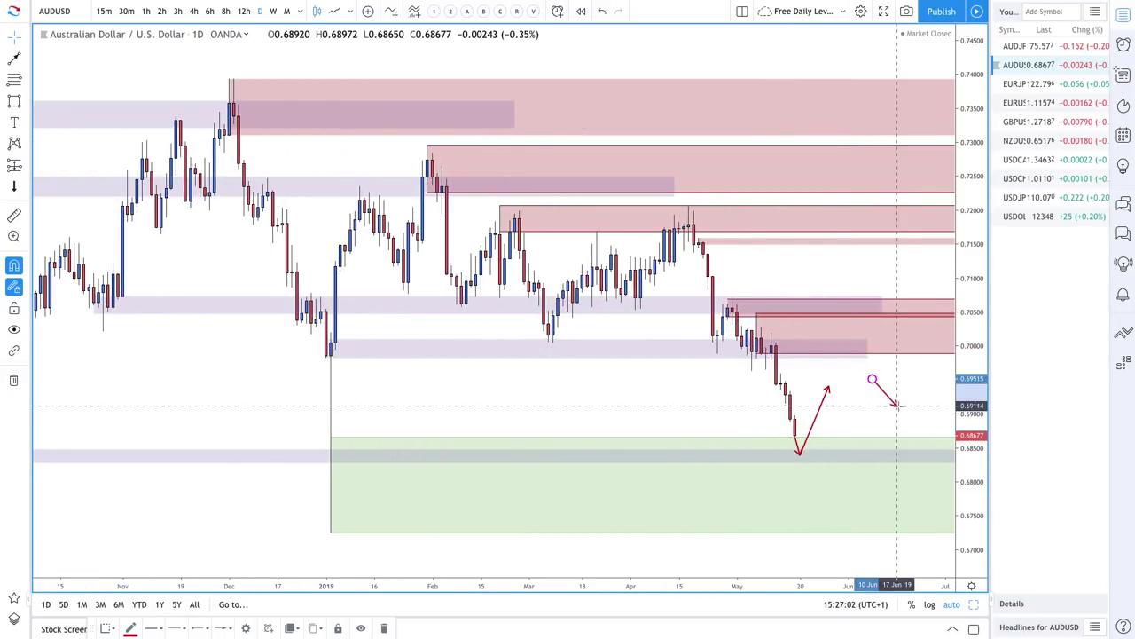
drag(872, 379, 895, 405)
mouse_move(844, 351)
mouse_down()
mouse_move(839, 359)
mouse_move(839, 345)
mouse_up()
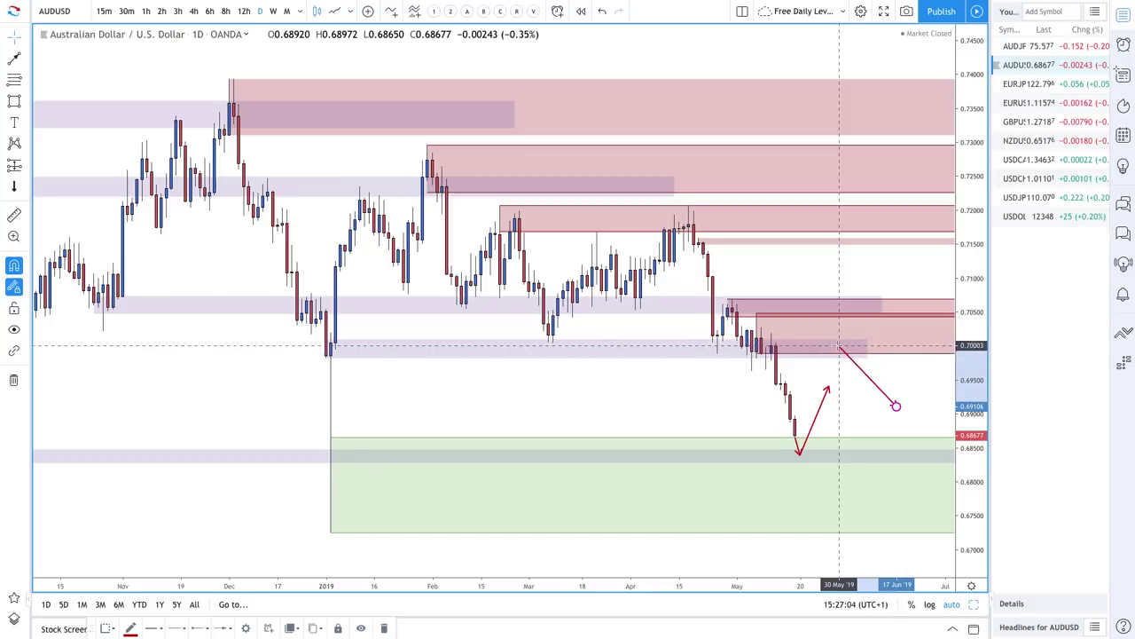
drag(828, 387, 836, 347)
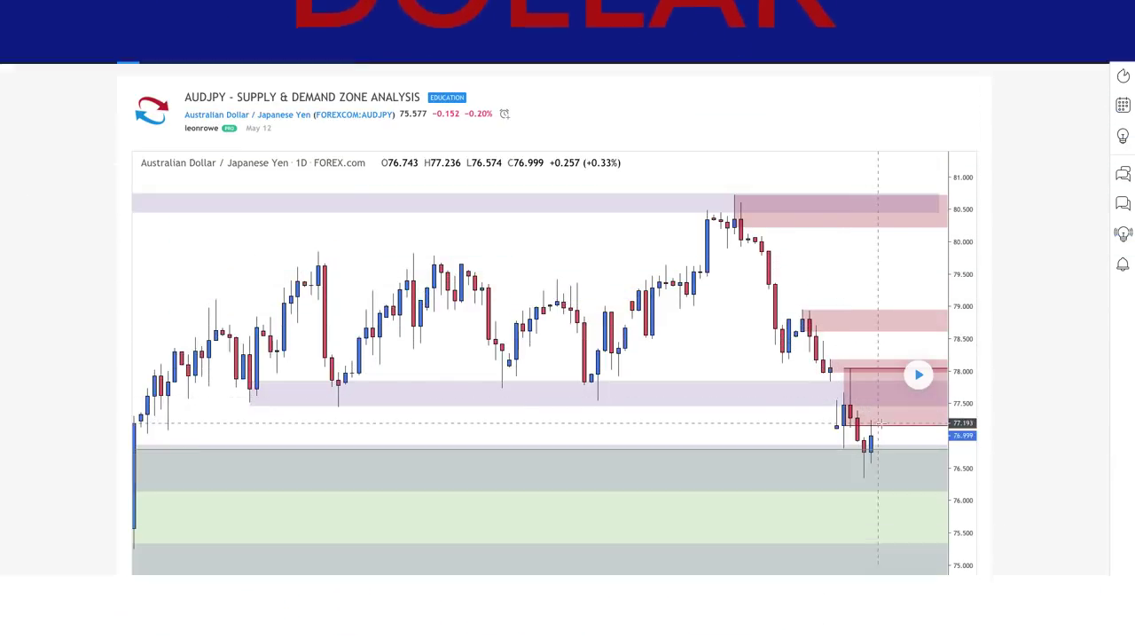
Play the published AUDJPY supply and demand idea forward, and switch to the AUDJPY daily chart.
click(917, 376)
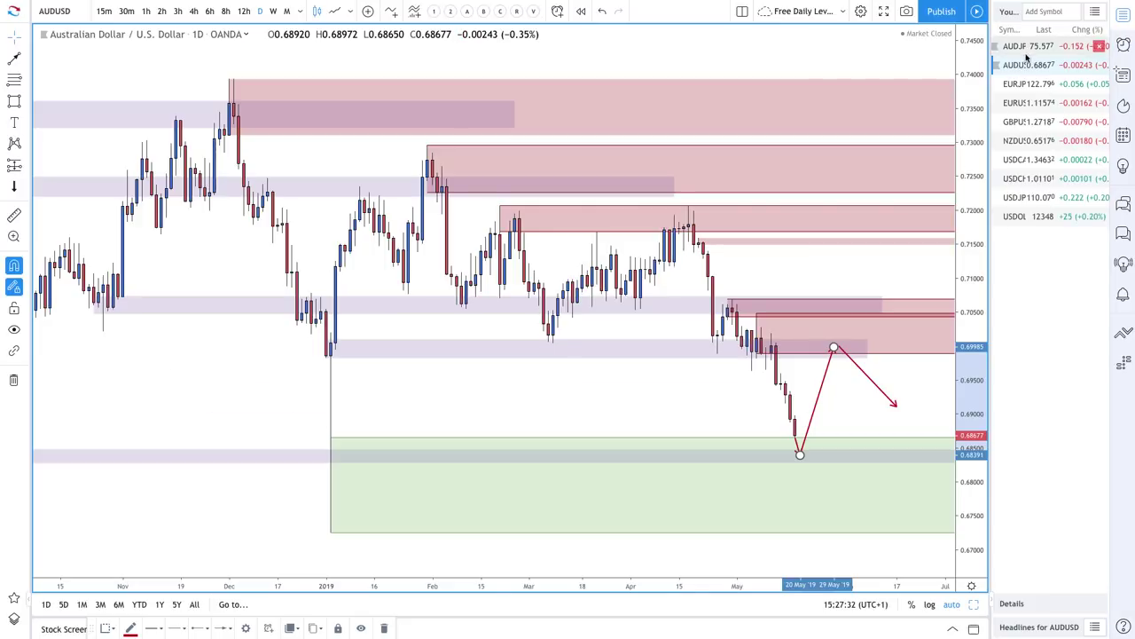
click(1045, 47)
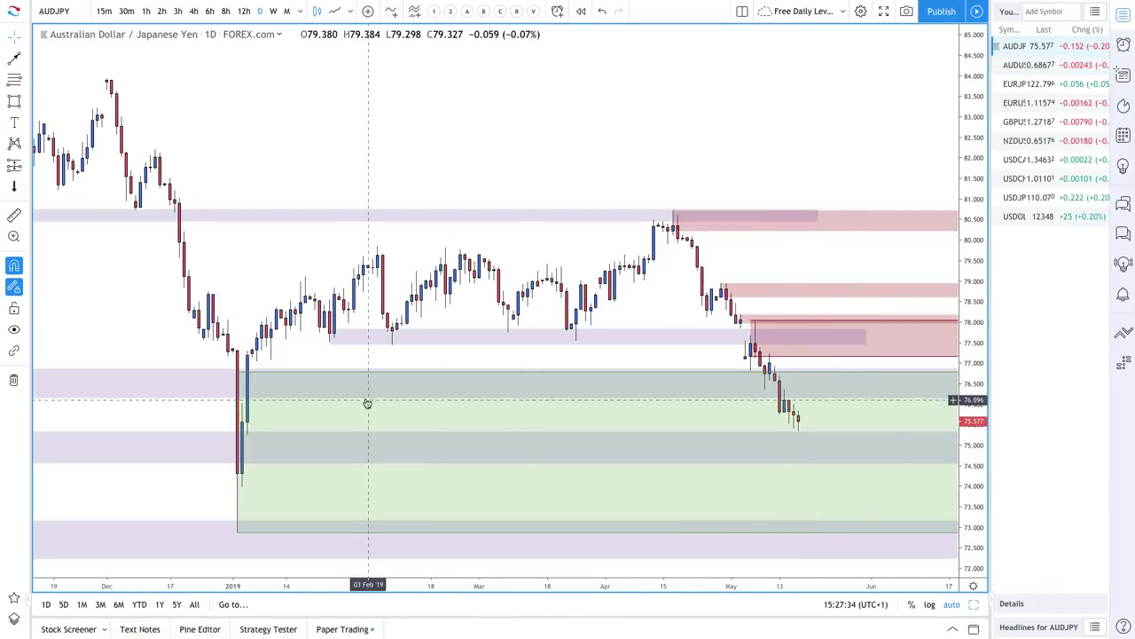
Lower the AUDJPY demand zone's upper edge to 75.548 and remove the purple zone just above it.
click(267, 375)
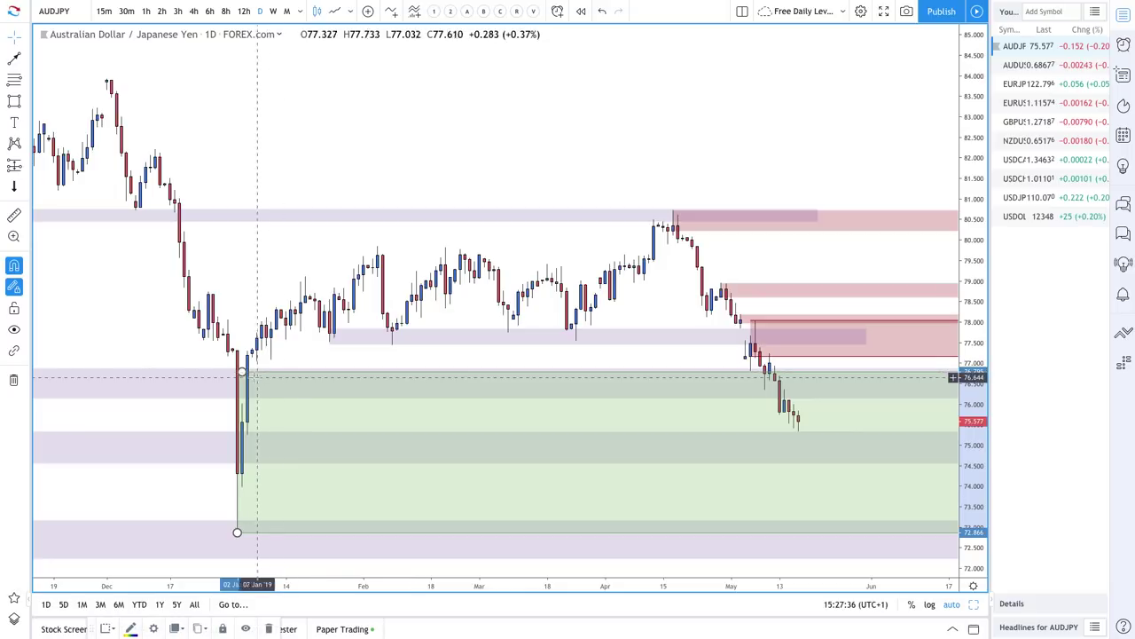
drag(242, 372, 247, 424)
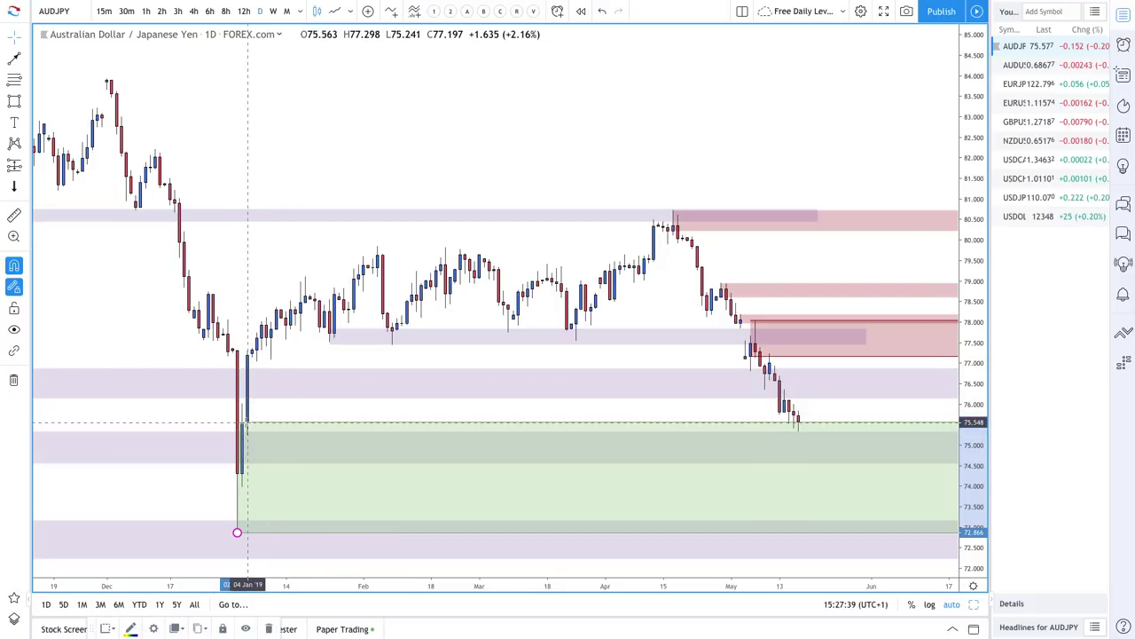
click(698, 375)
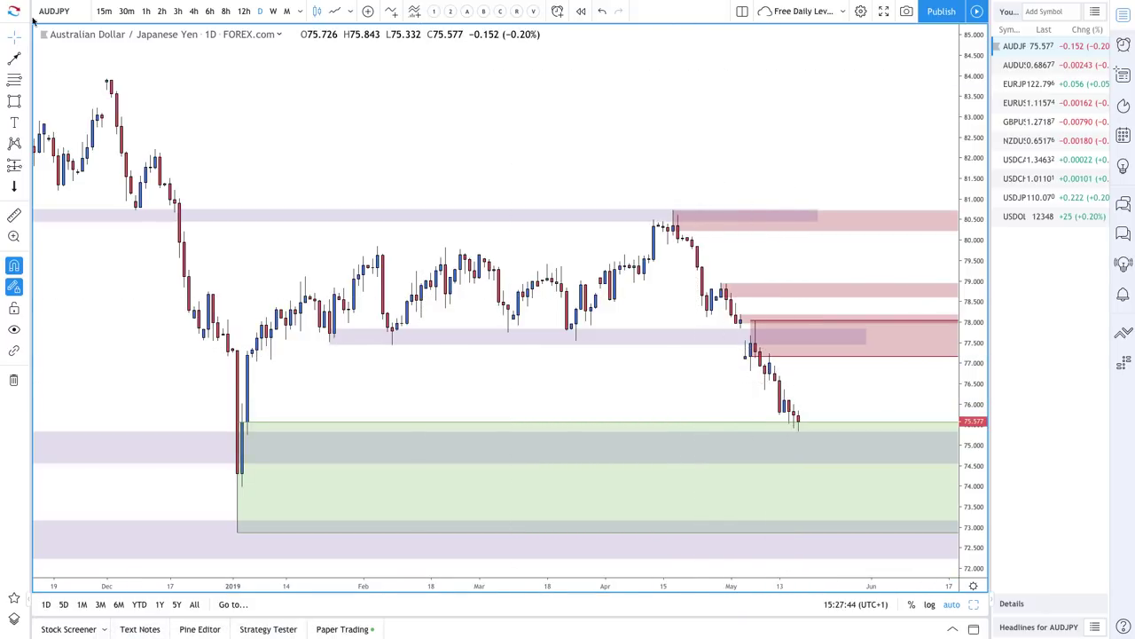
Draw two supply zones, one from 76.743 to 77.236 at 10 May and one from 75.809 to 76.360 at 14 May.
scroll(559, 197, up, 4)
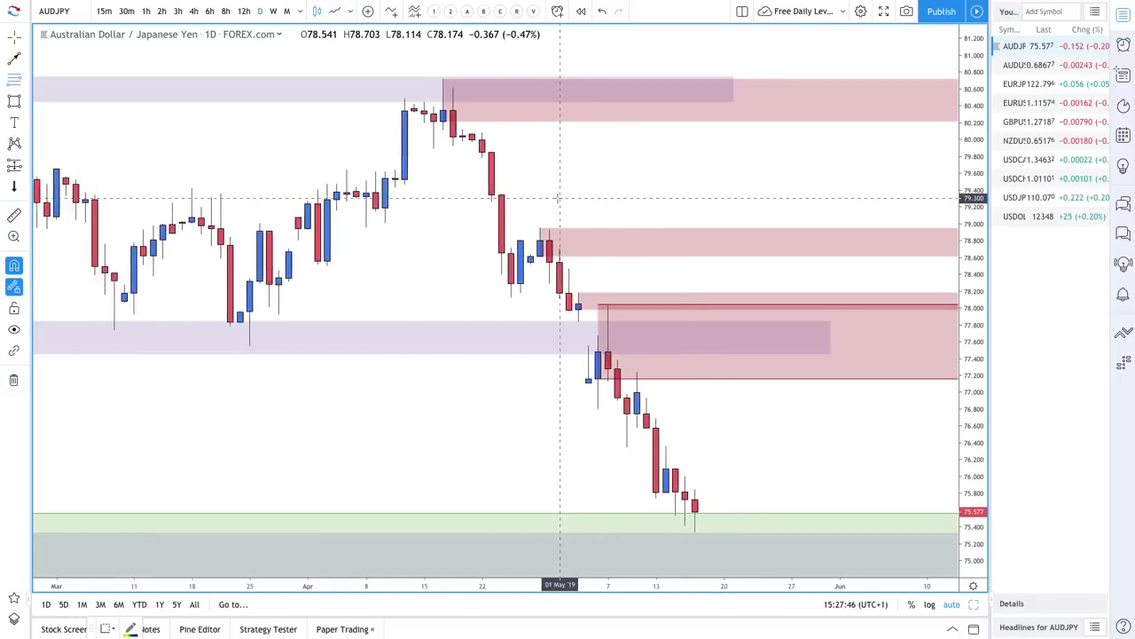
scroll(612, 346, up, 1)
click(635, 413)
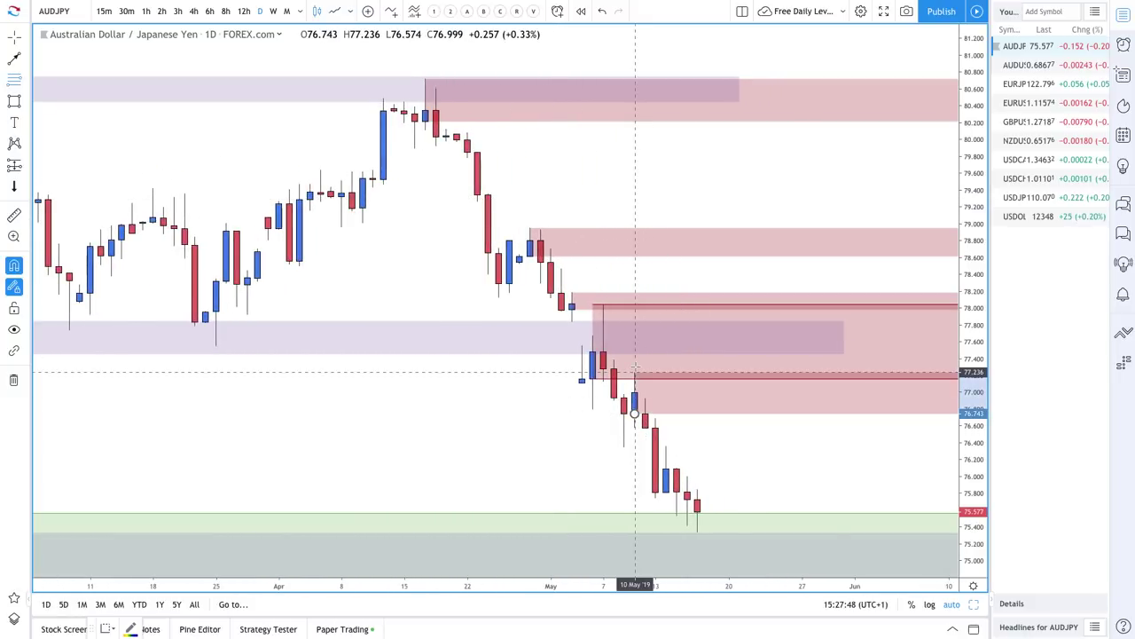
click(635, 373)
click(667, 492)
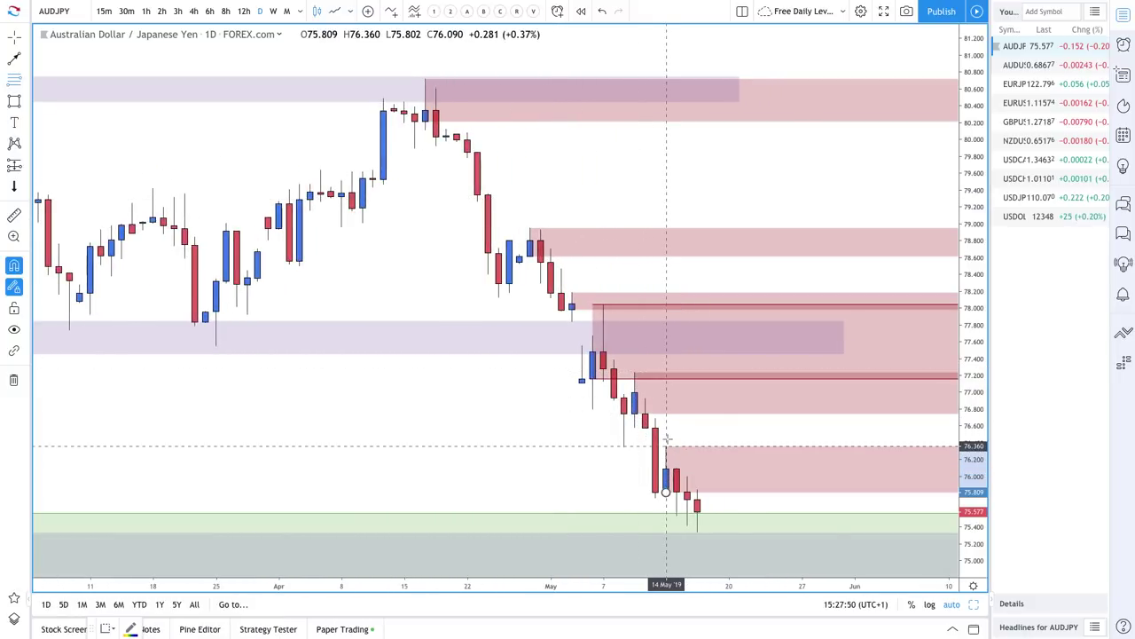
click(666, 446)
Draw a projected path from 75.332 up to 76.168 and down to 75.202, plus a falling arrow from 76.946 to 76.326 in late May.
scroll(539, 406, down, 5)
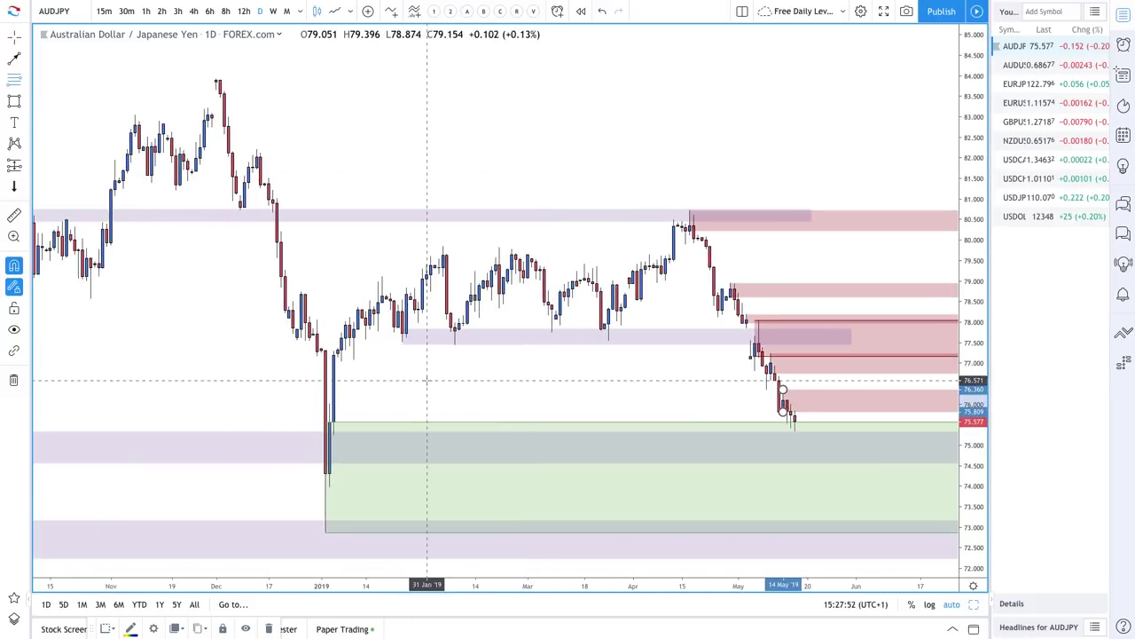
click(795, 430)
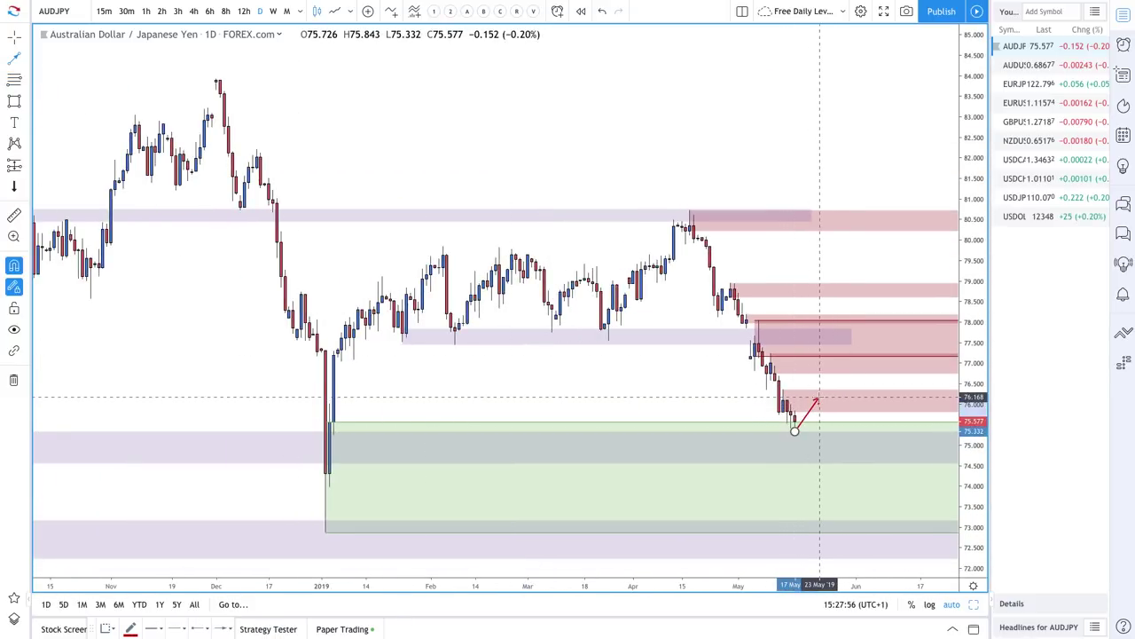
click(819, 398)
click(834, 435)
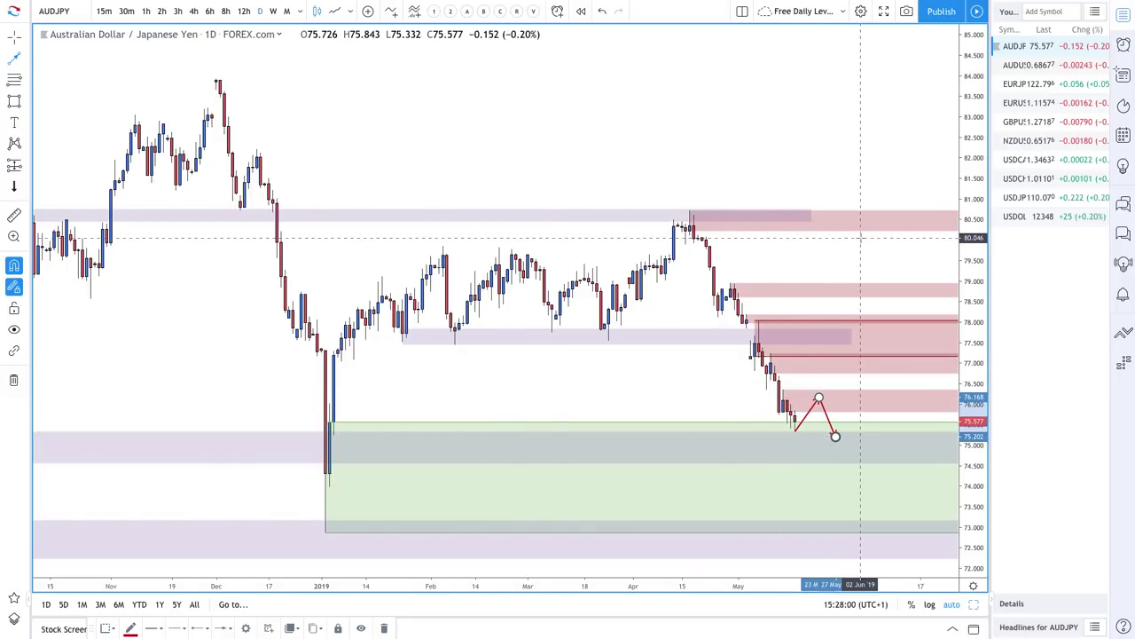
click(839, 365)
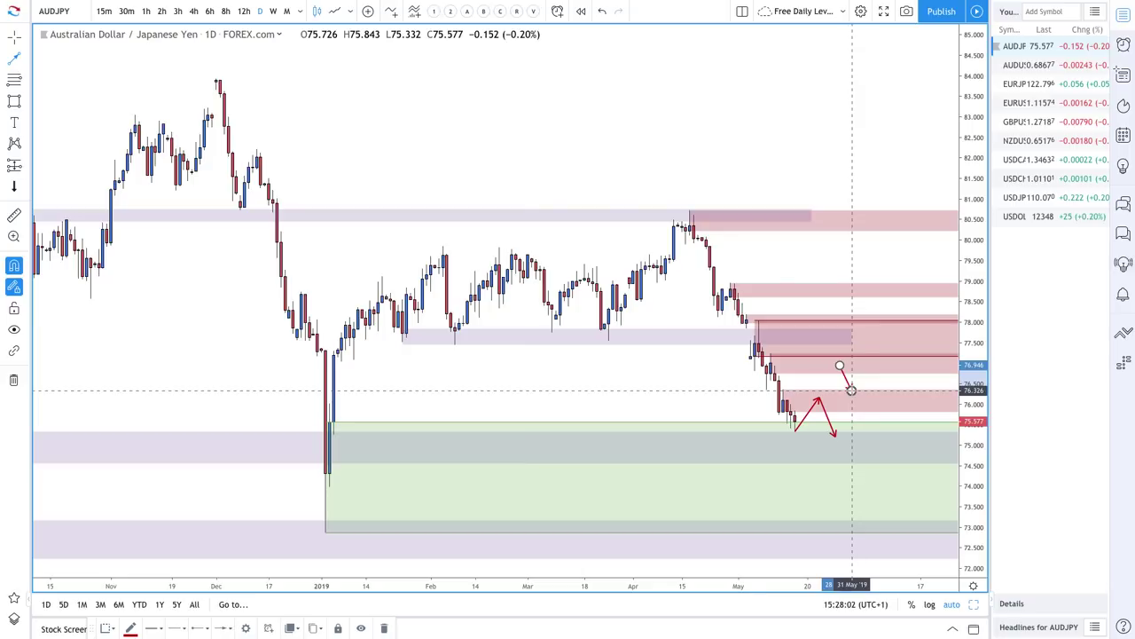
double_click(851, 390)
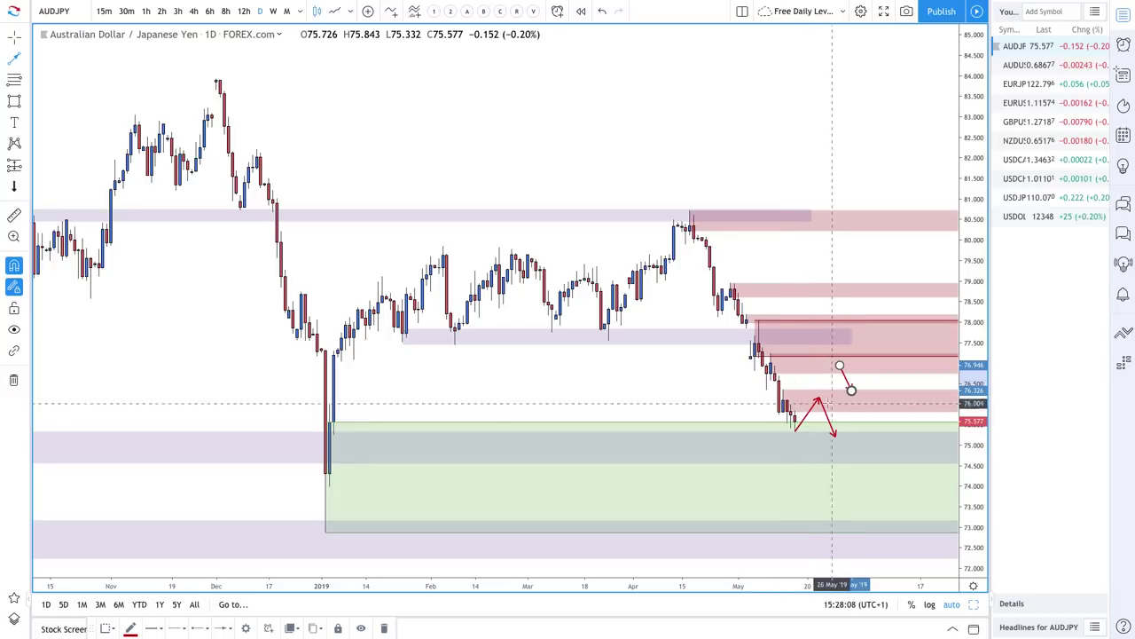
scroll(832, 403, up, 4)
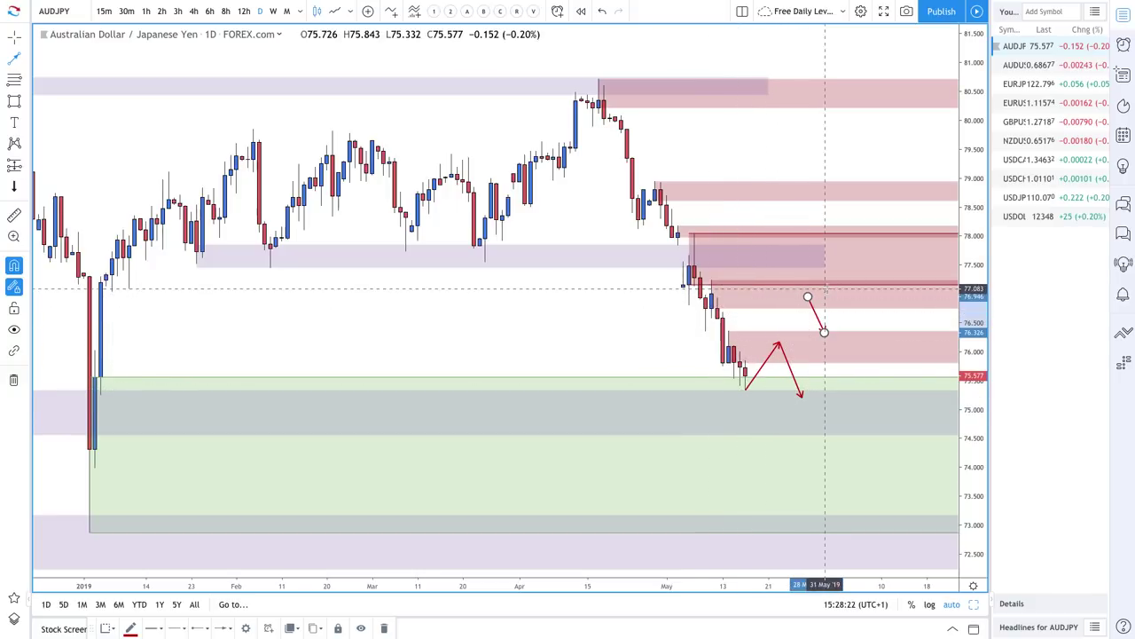
scroll(705, 319, down, 3)
scroll(801, 330, up, 1)
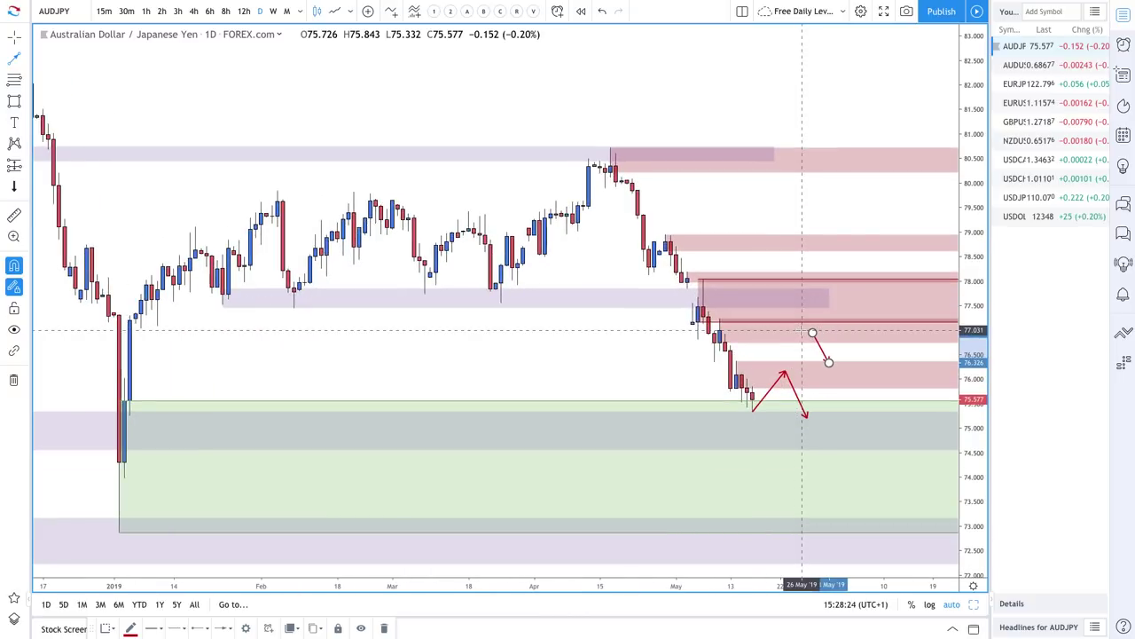
click(857, 349)
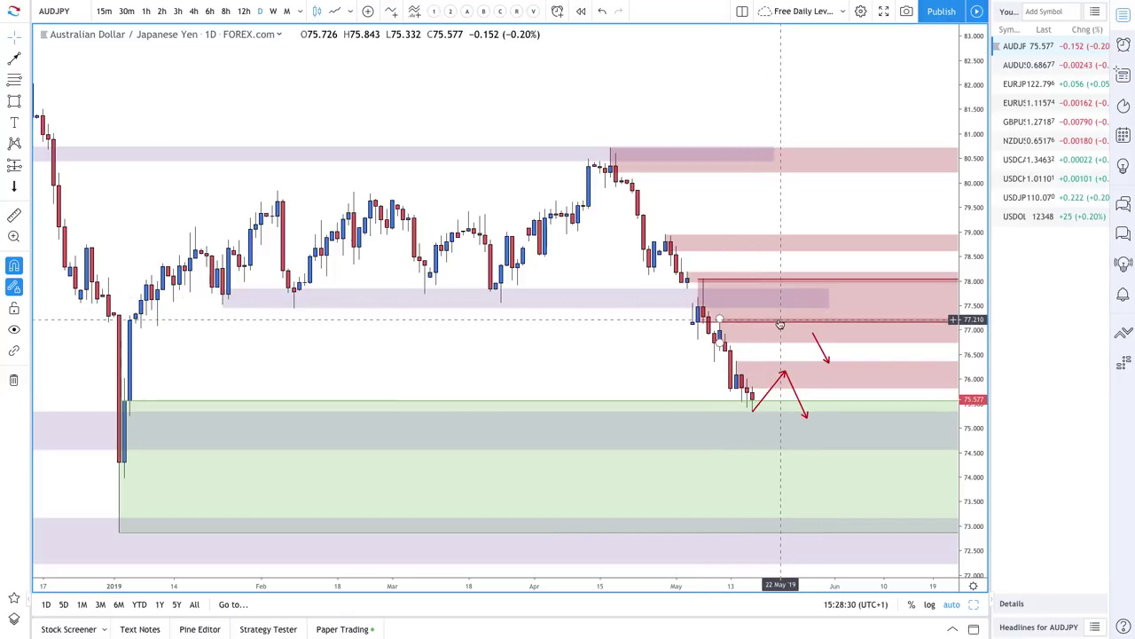
click(738, 293)
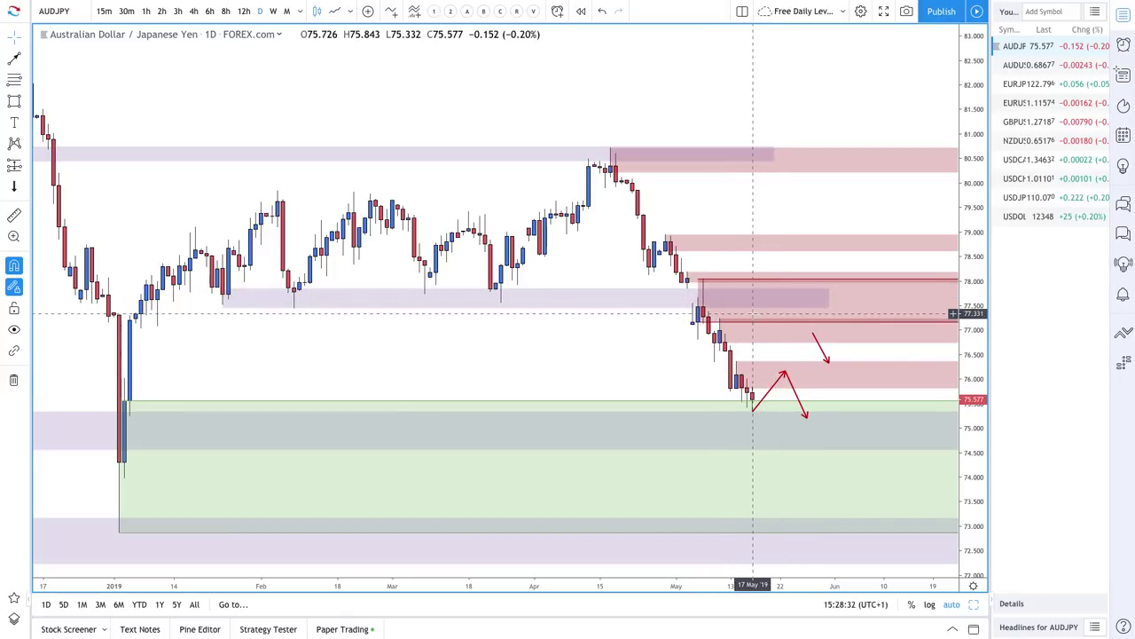